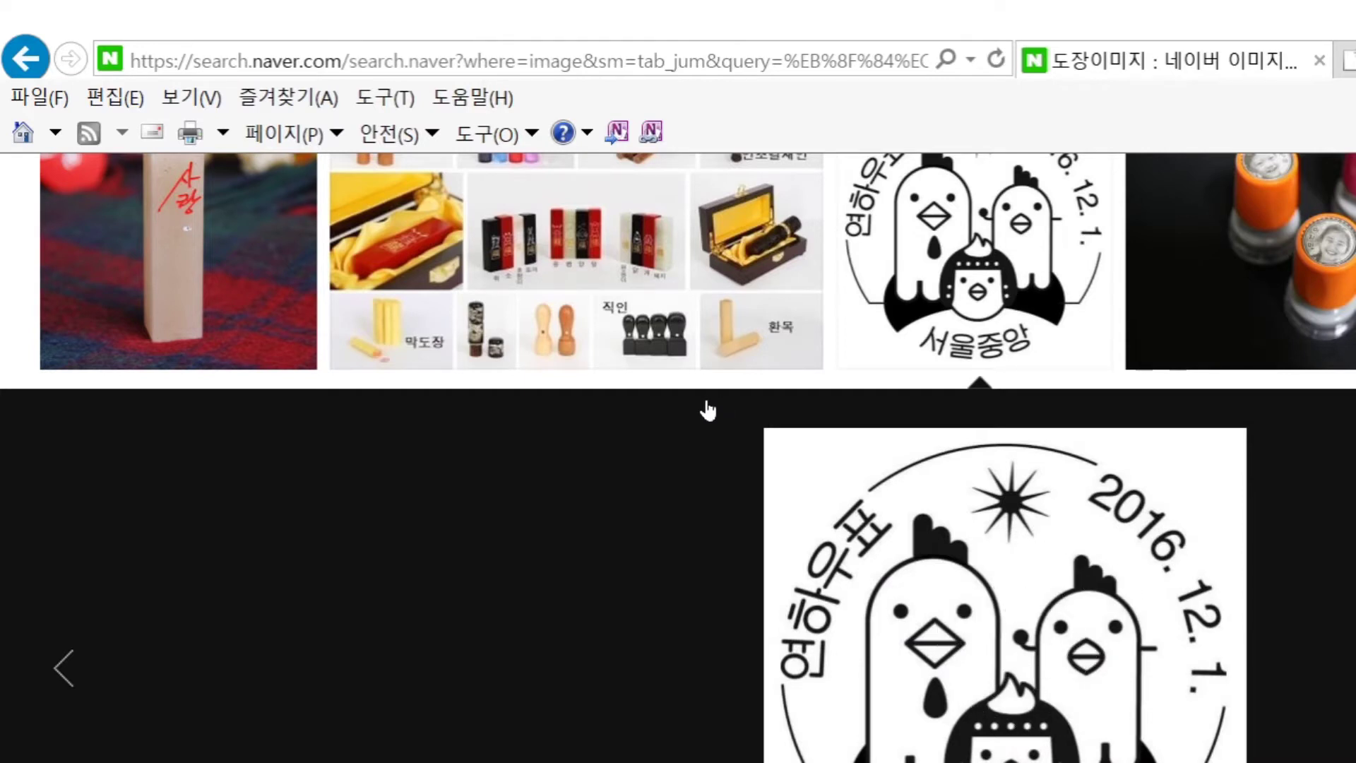
Step: Open the save-picture dialog for the enlarged 연하우표 rooster postmark image in the search results
key("shift+F10")
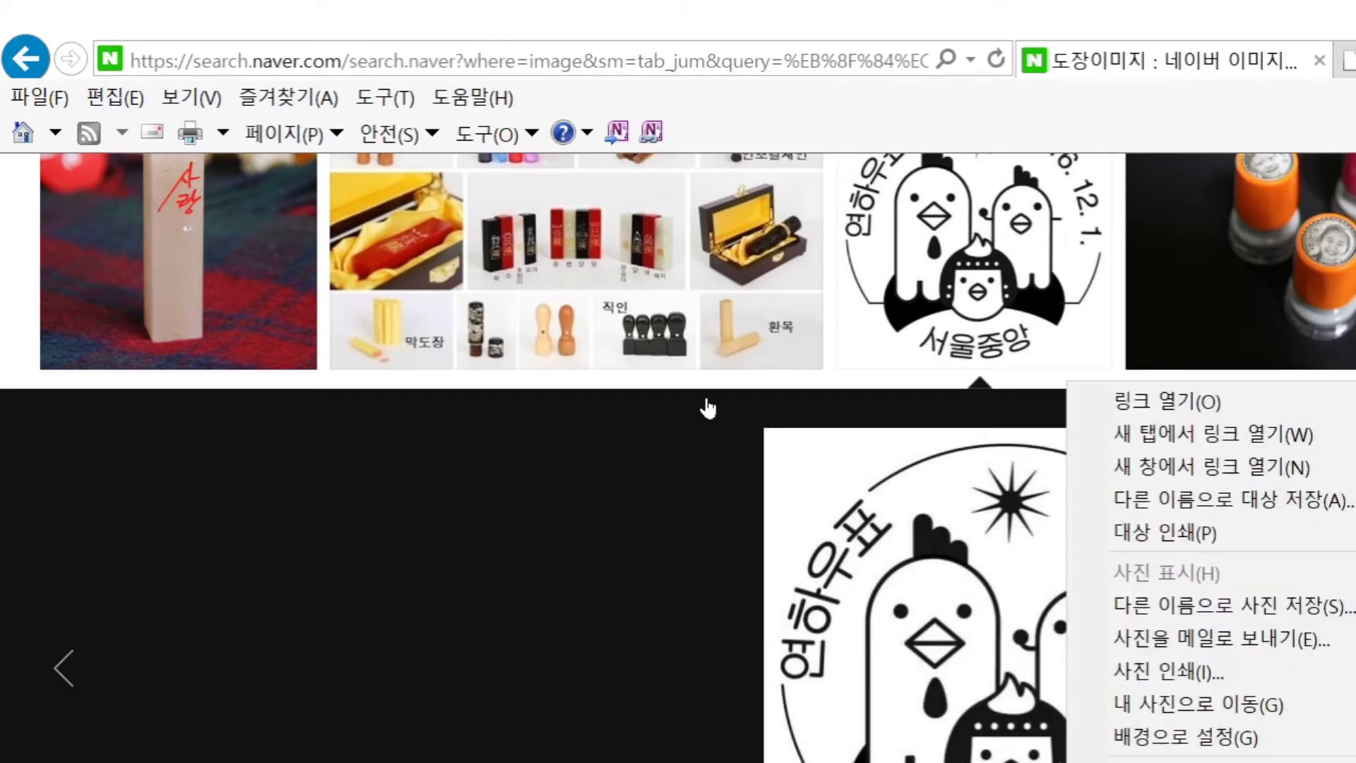
key("Down")
key("Down")
key("Down")
key("Down")
key("Down")
key("Down")
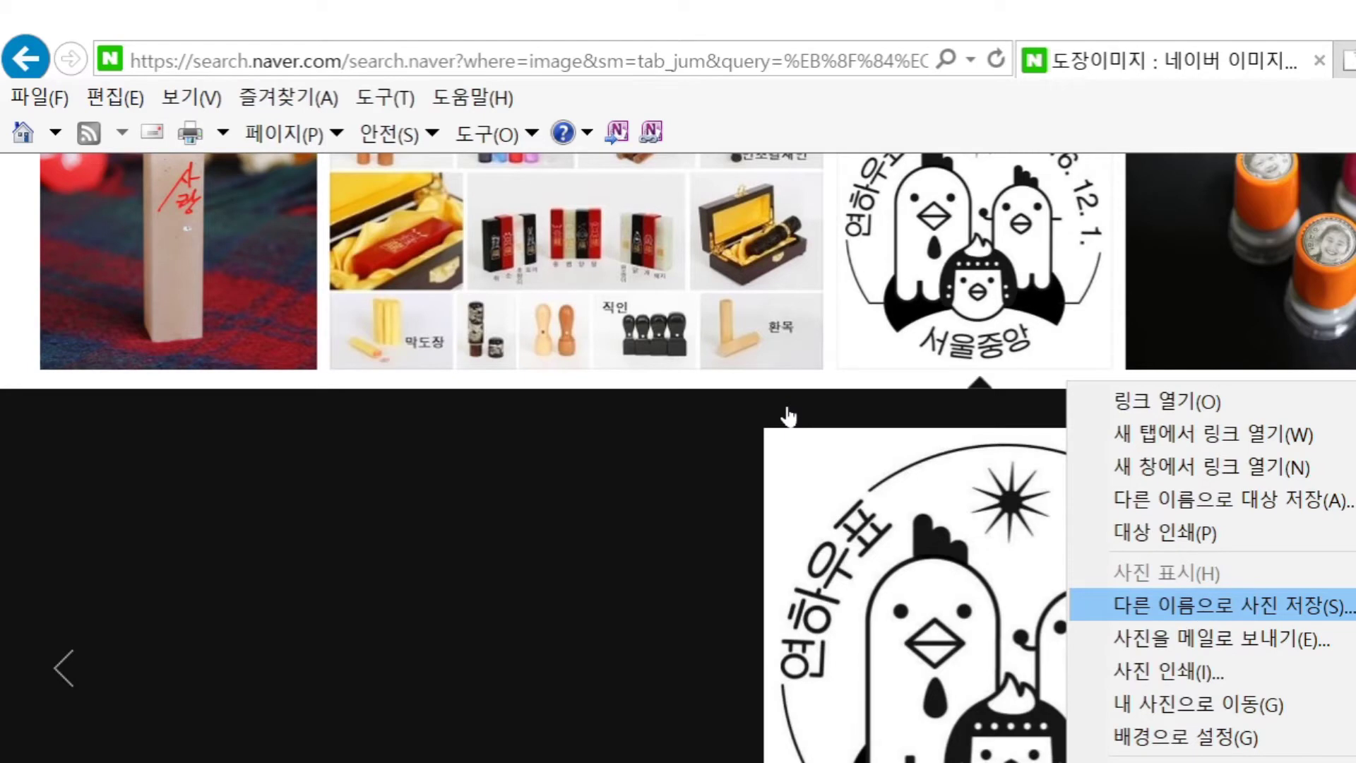
key("Return")
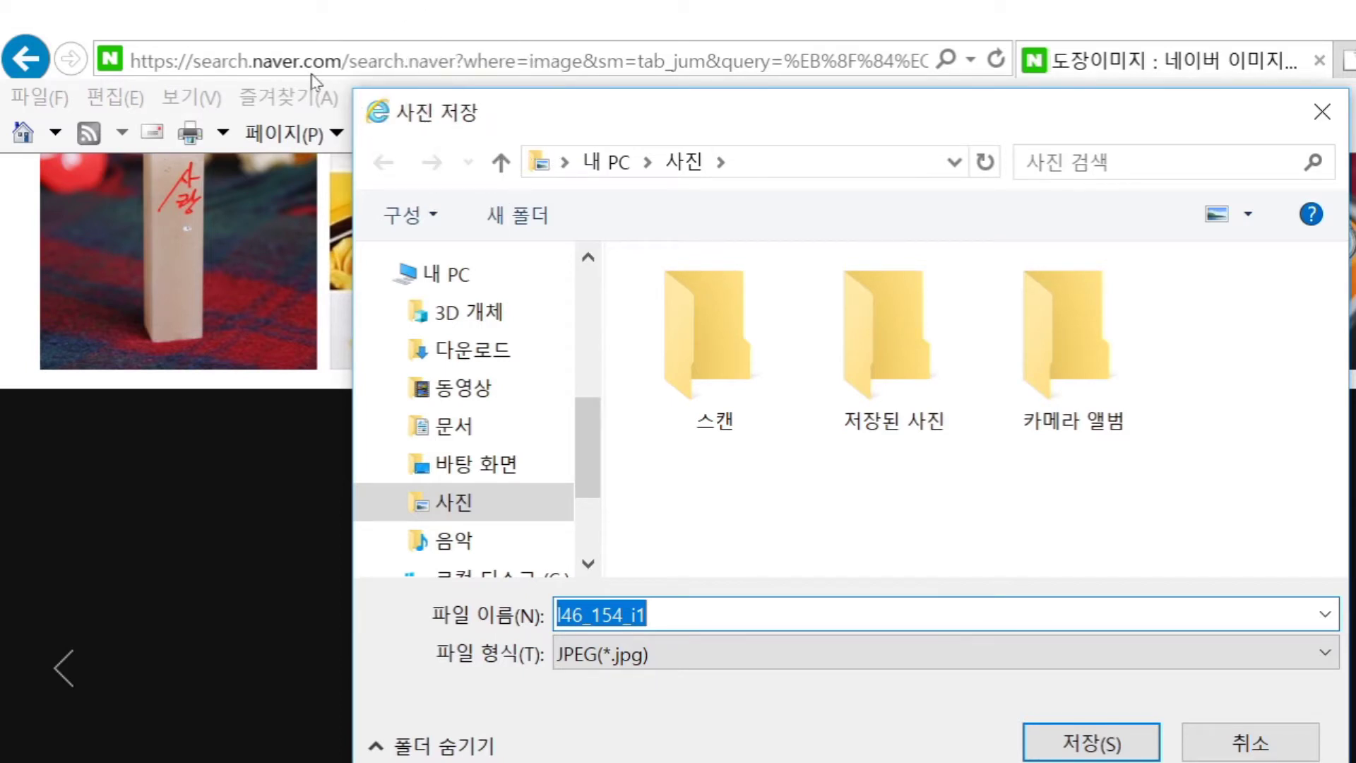
Step: Set the save location to the 3장 folder inside 4월 이미지편집 on drive F
scroll(391, 300, "down", 2)
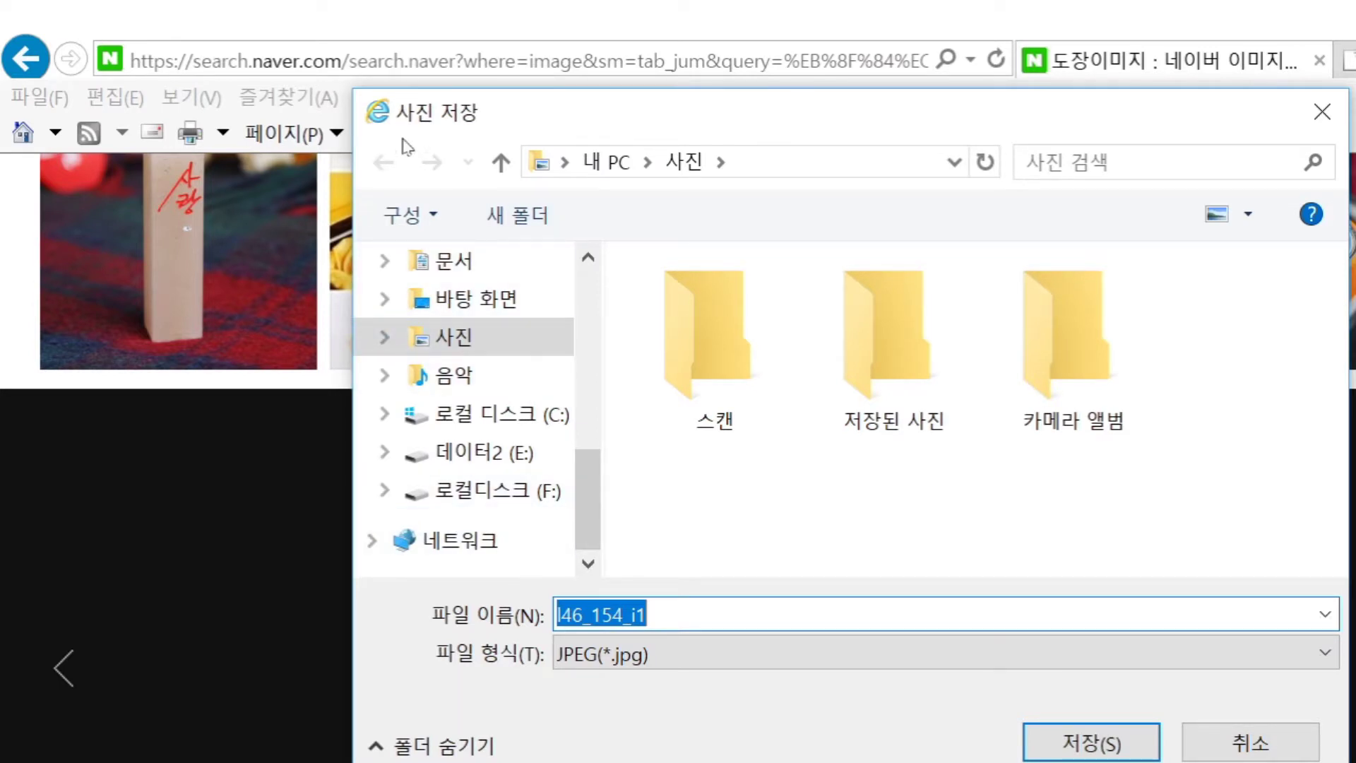
left_click(498, 490)
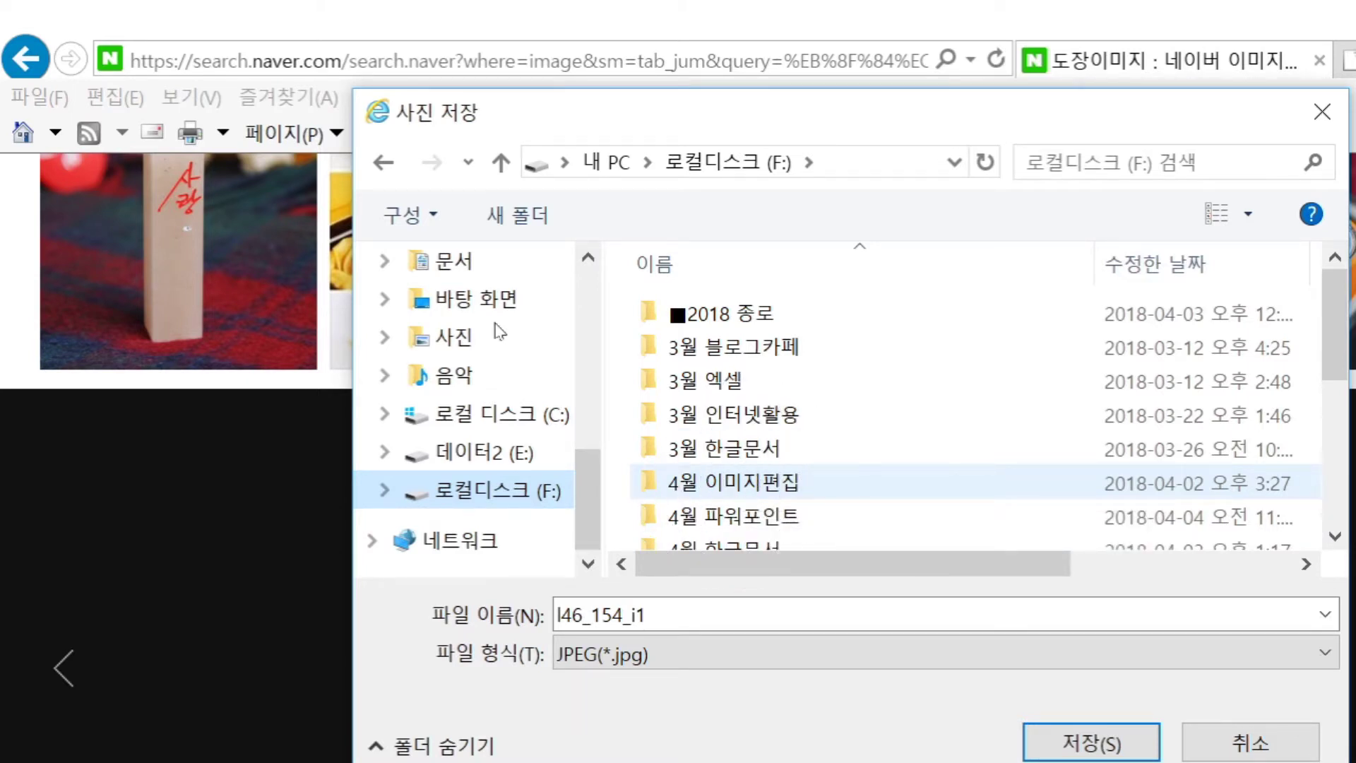
key("Return")
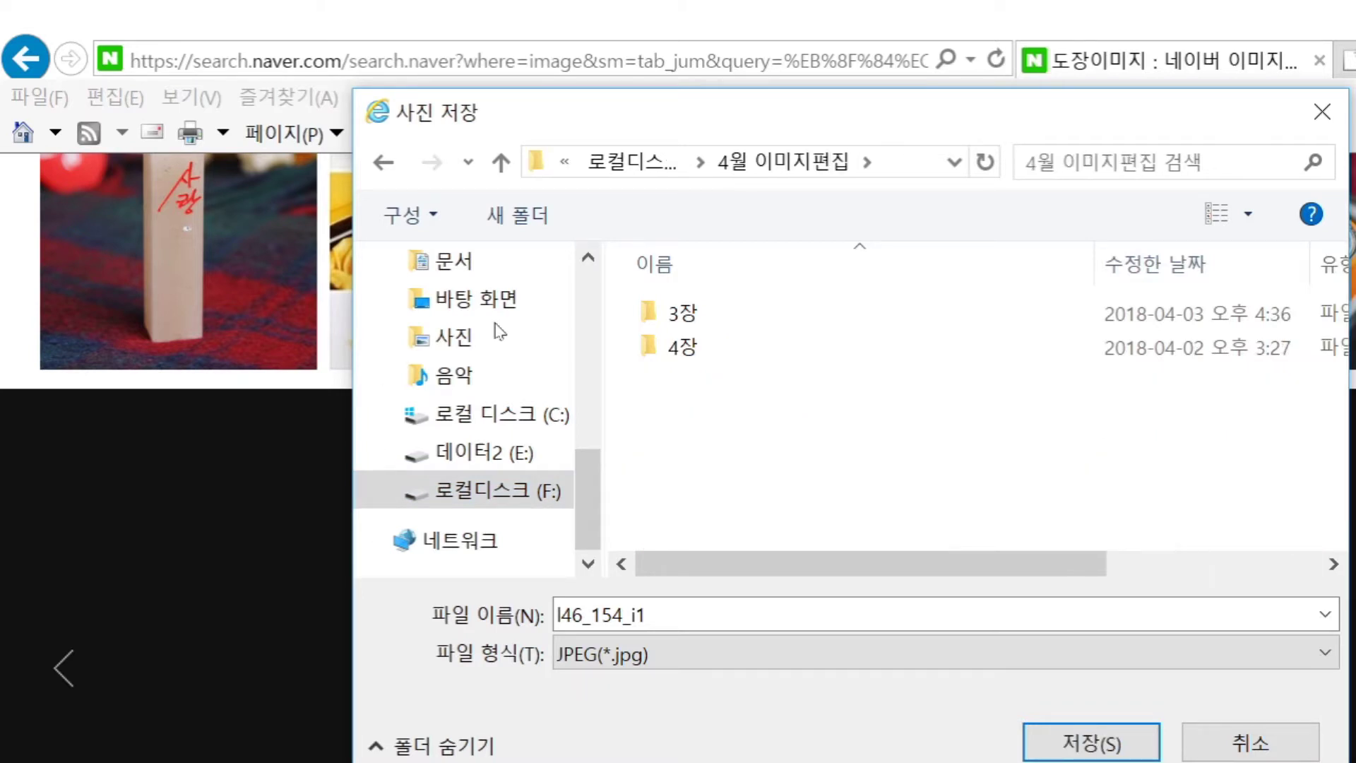
key("Down")
key("Up")
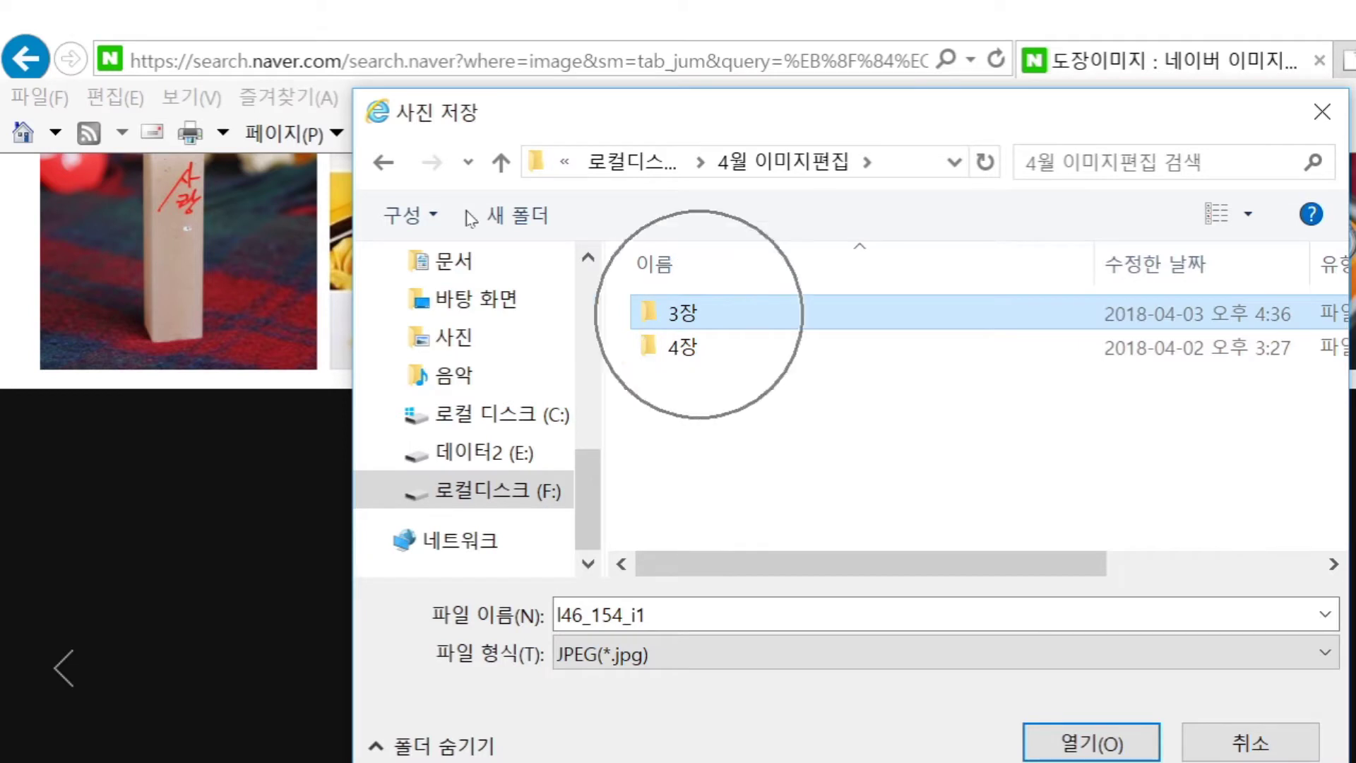
key("Return")
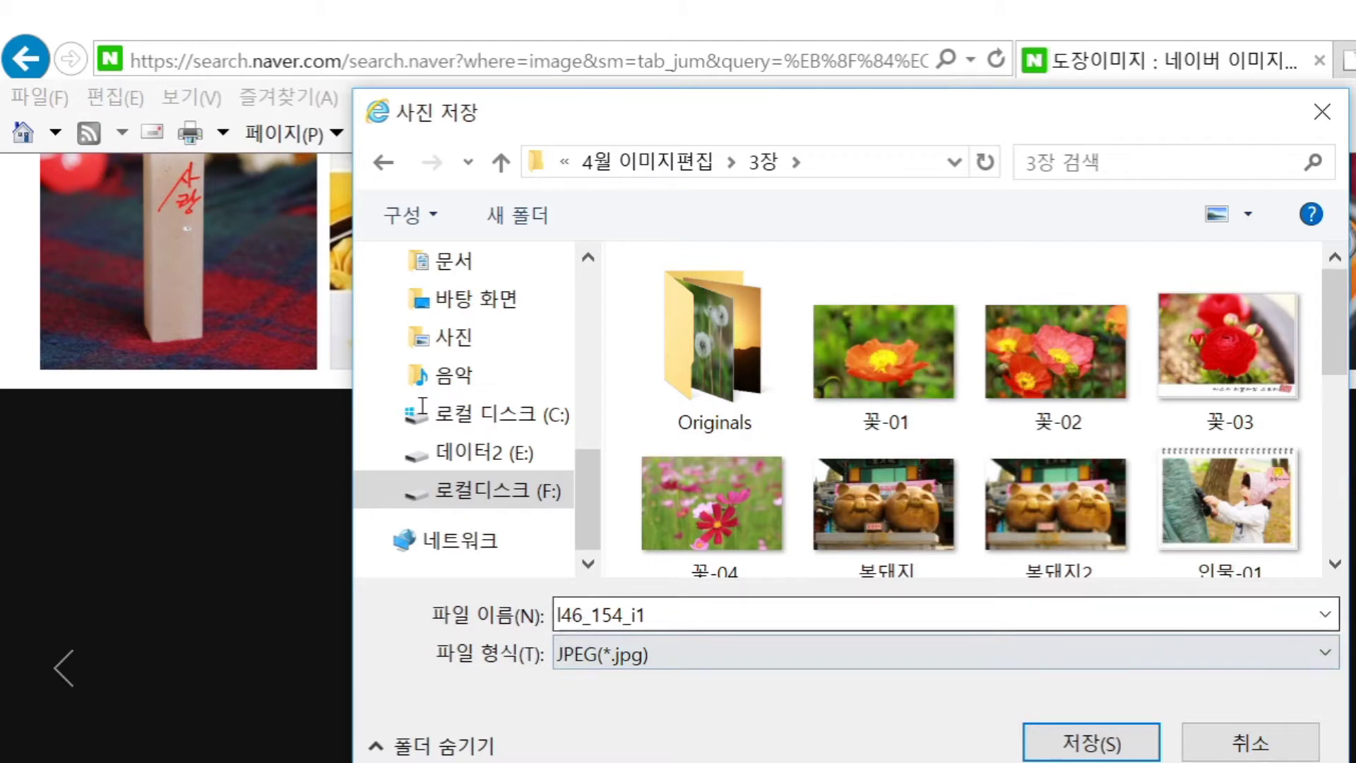
Step: Name the picture 도장 and save it as a JPEG
key("alt+n")
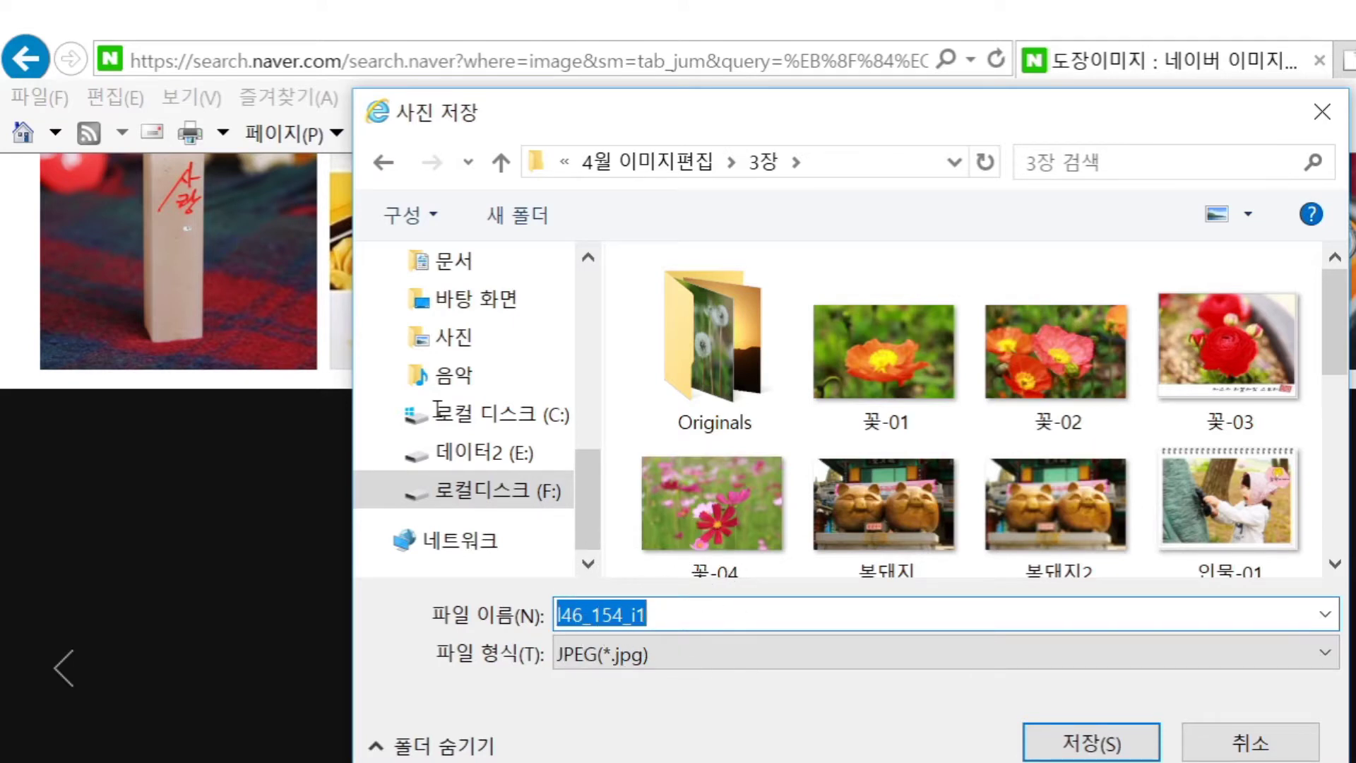
type("도장")
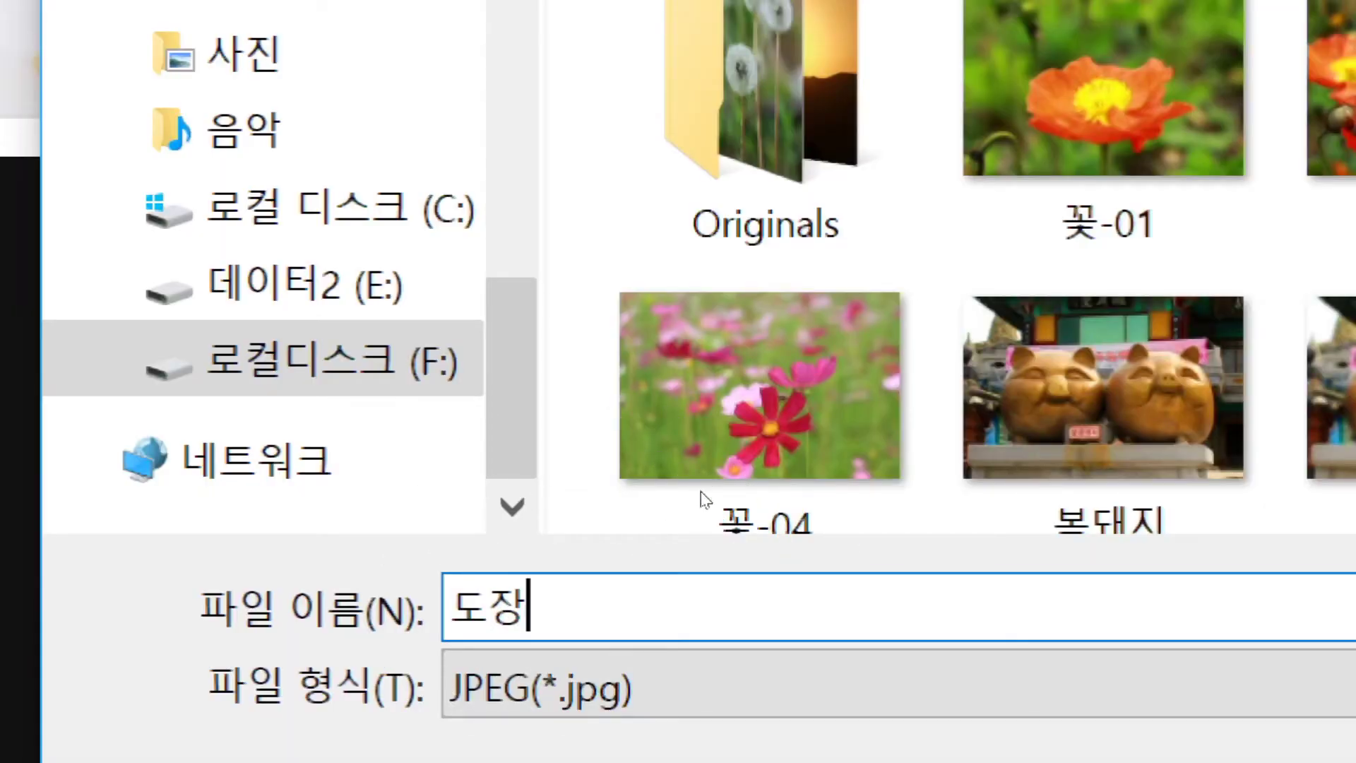
key("ctrl+a")
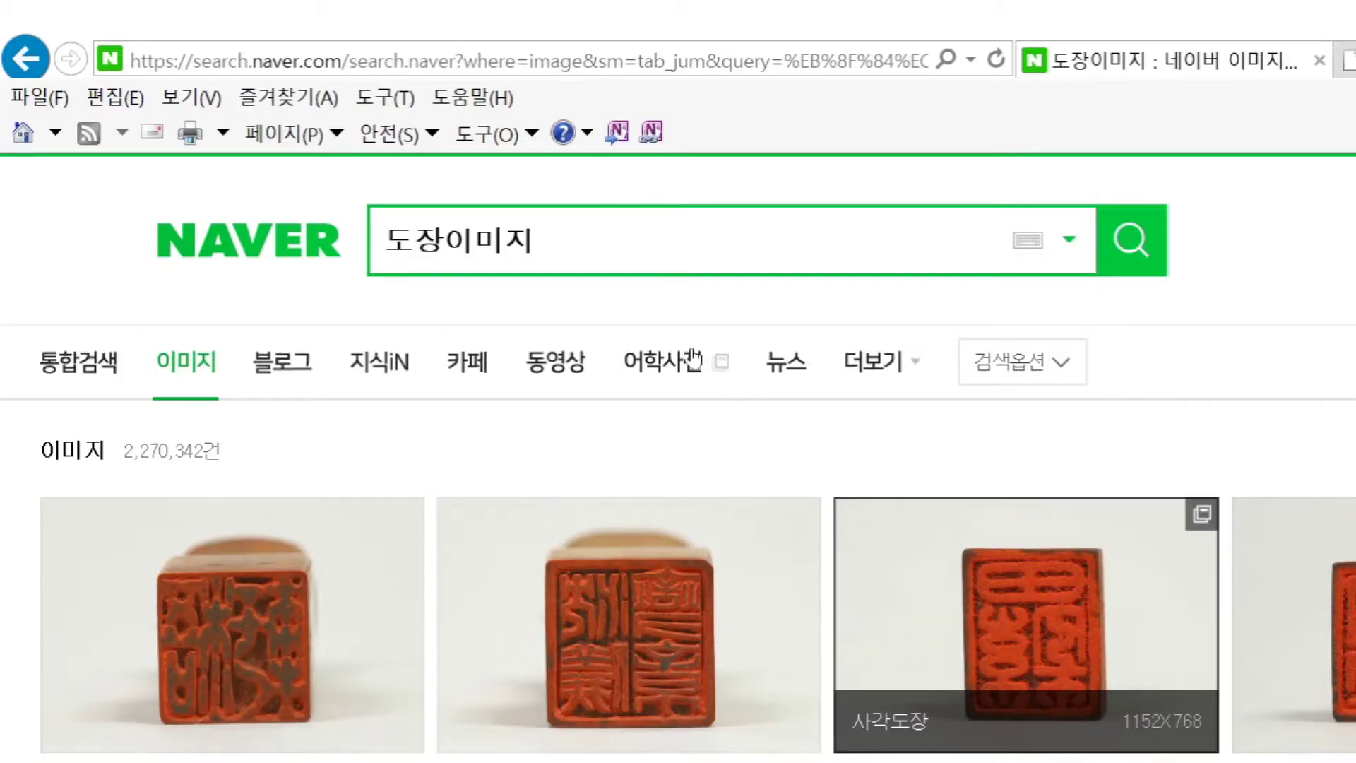
Step: Return from the stamp image results to the Naver home page
left_click(154, 171)
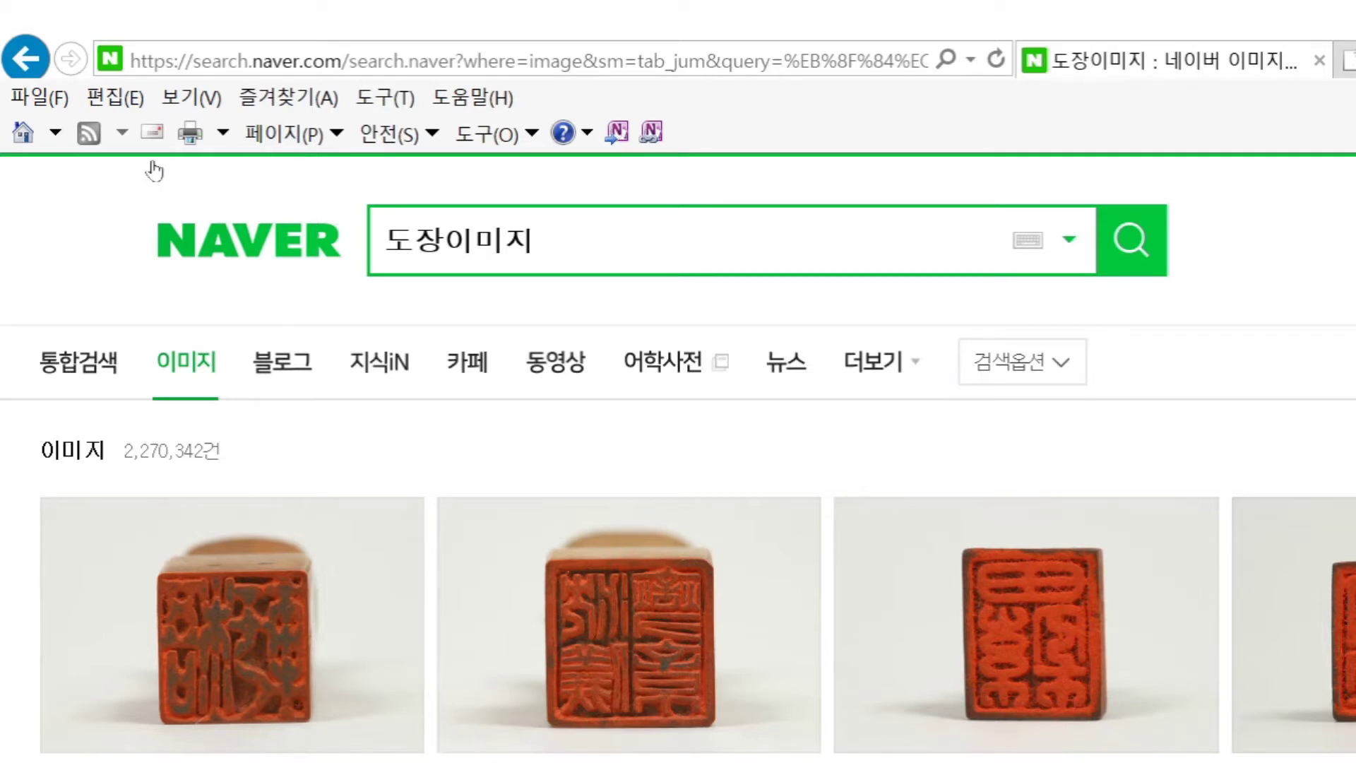
left_click(154, 171)
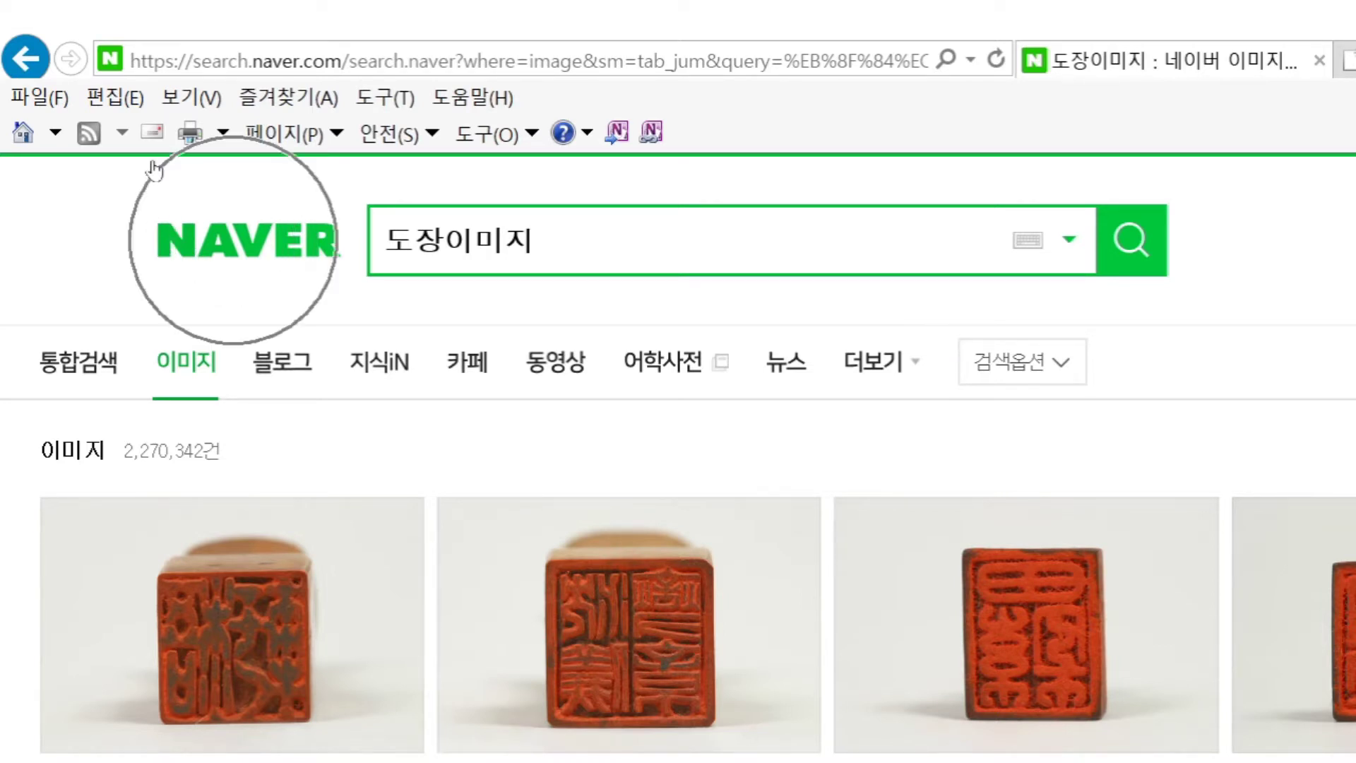
left_click(154, 171)
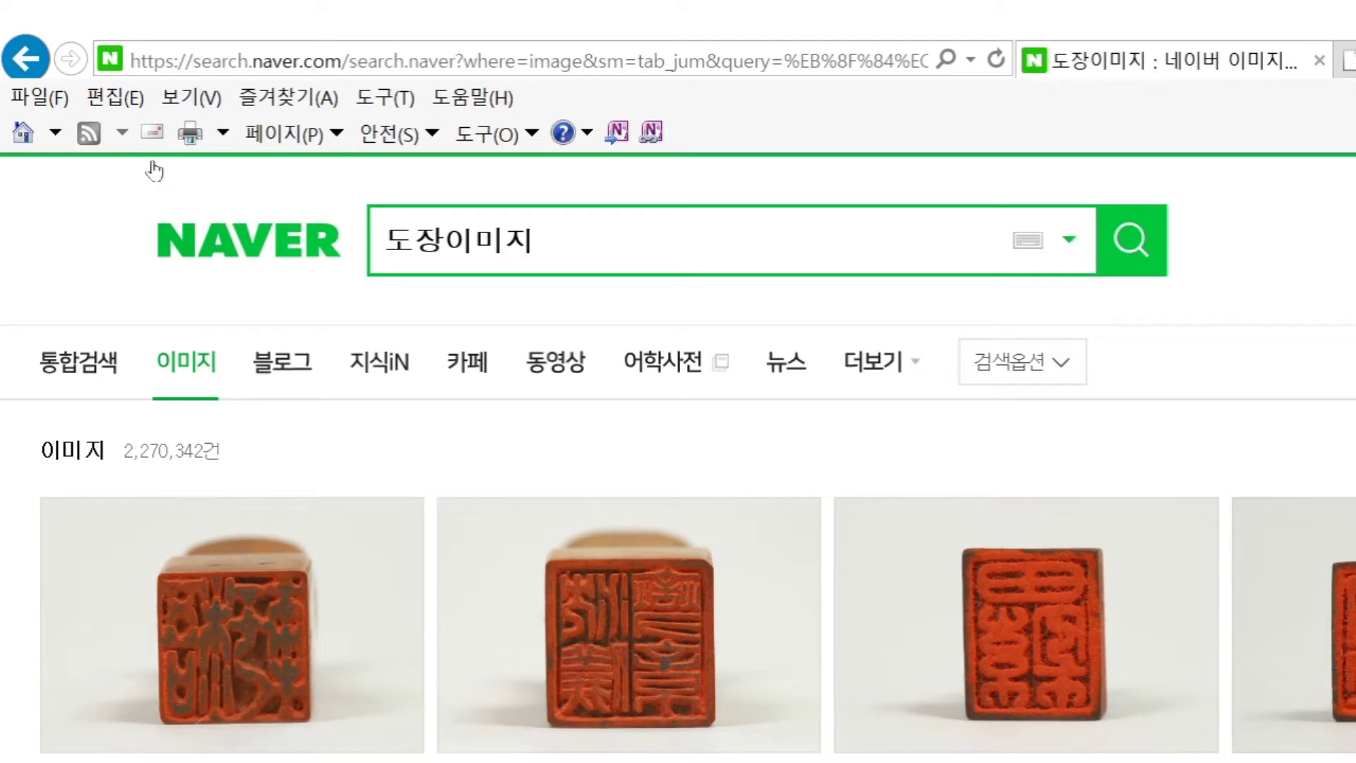
left_click(154, 171)
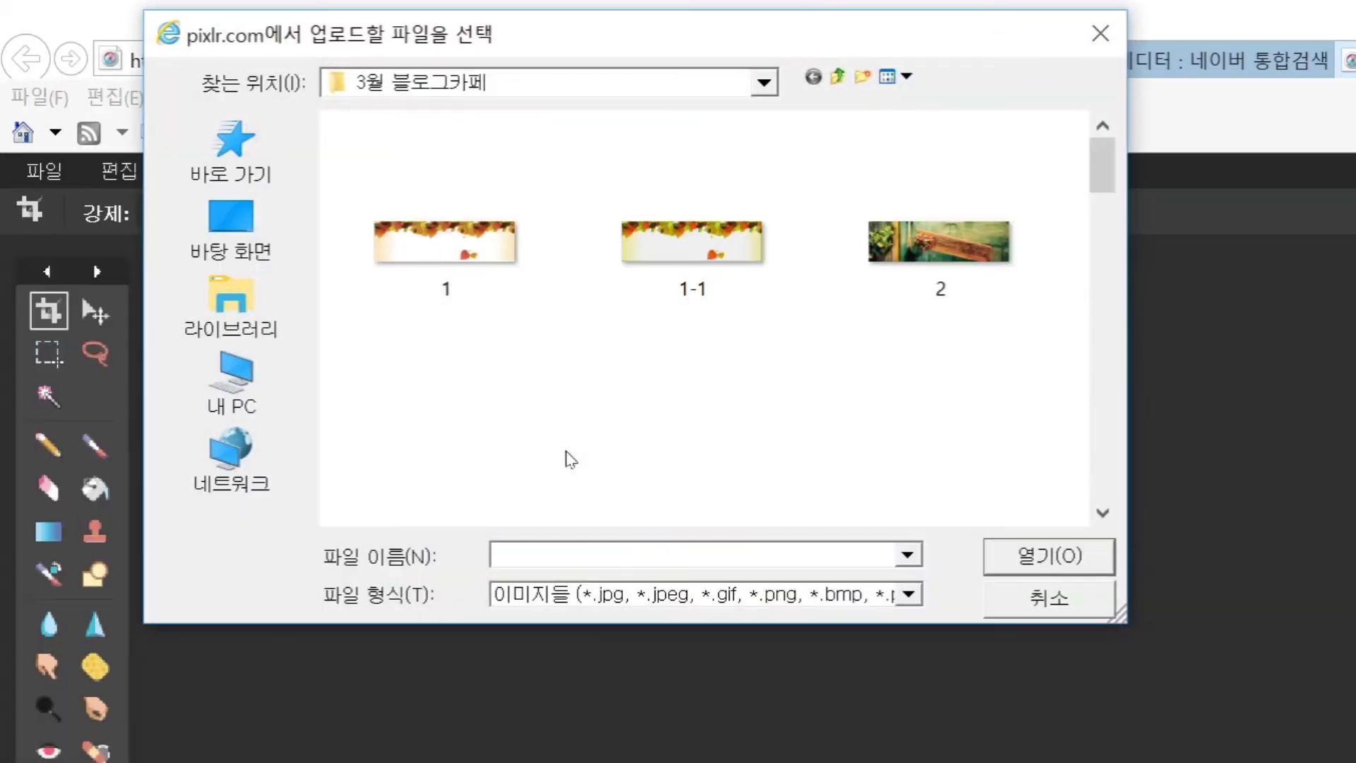
Step: Browse for the image to upload in the 3장 folder inside 4월 이미지편집 on drive F
left_click(231, 381)
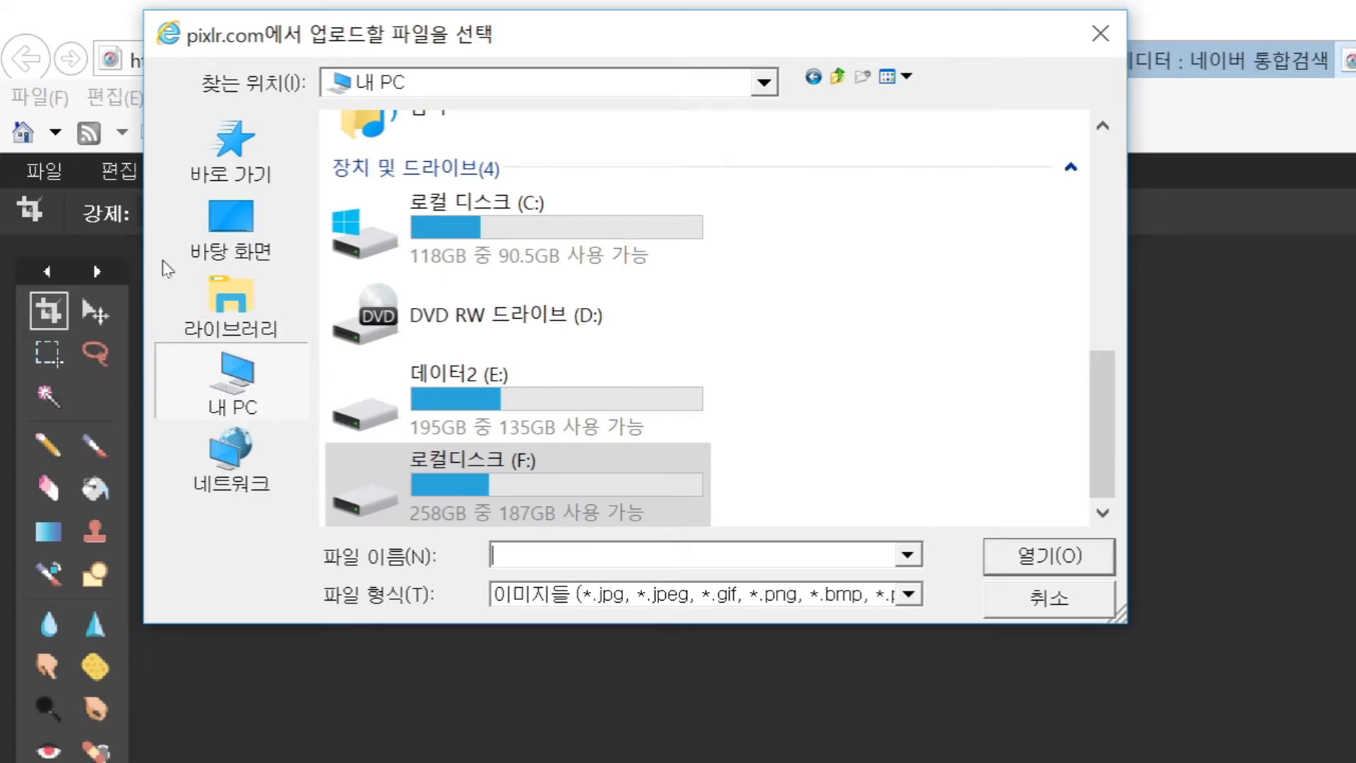
left_click(375, 487)
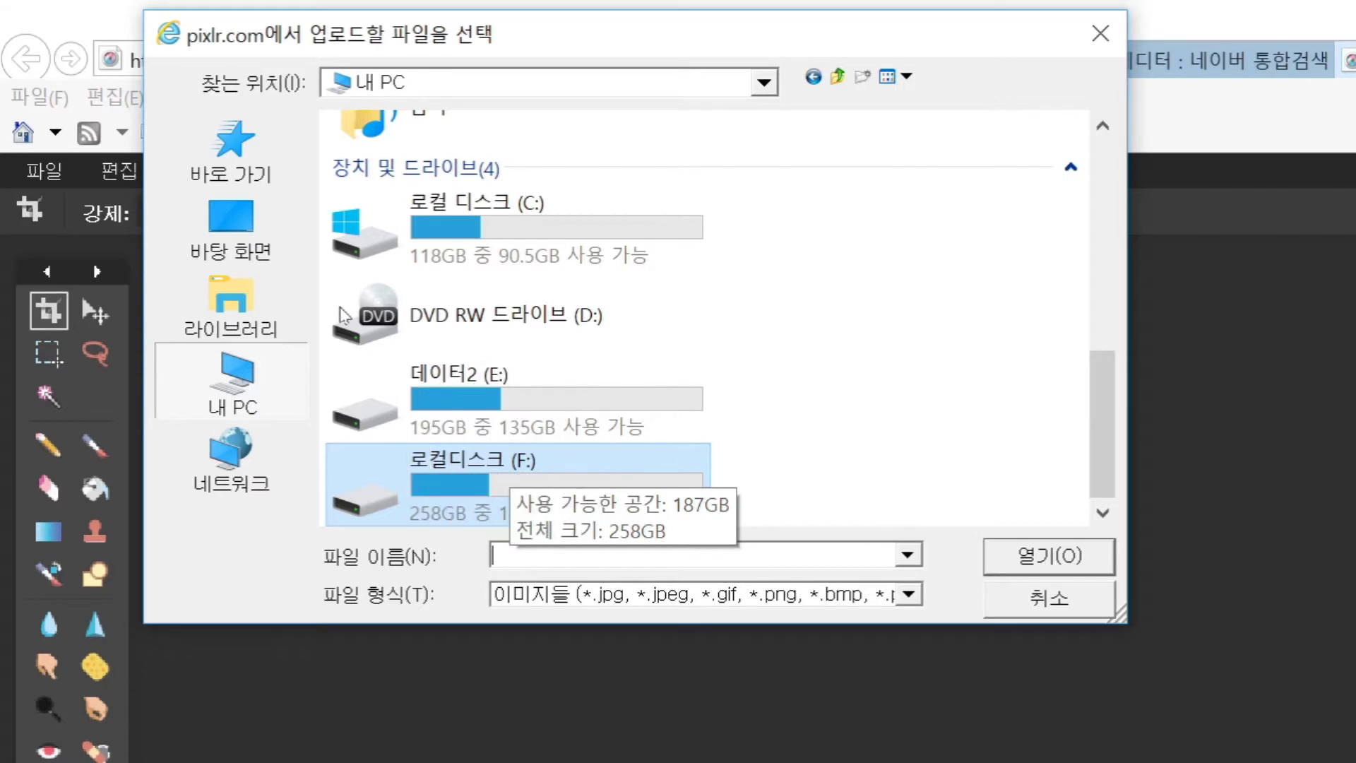
key("Return")
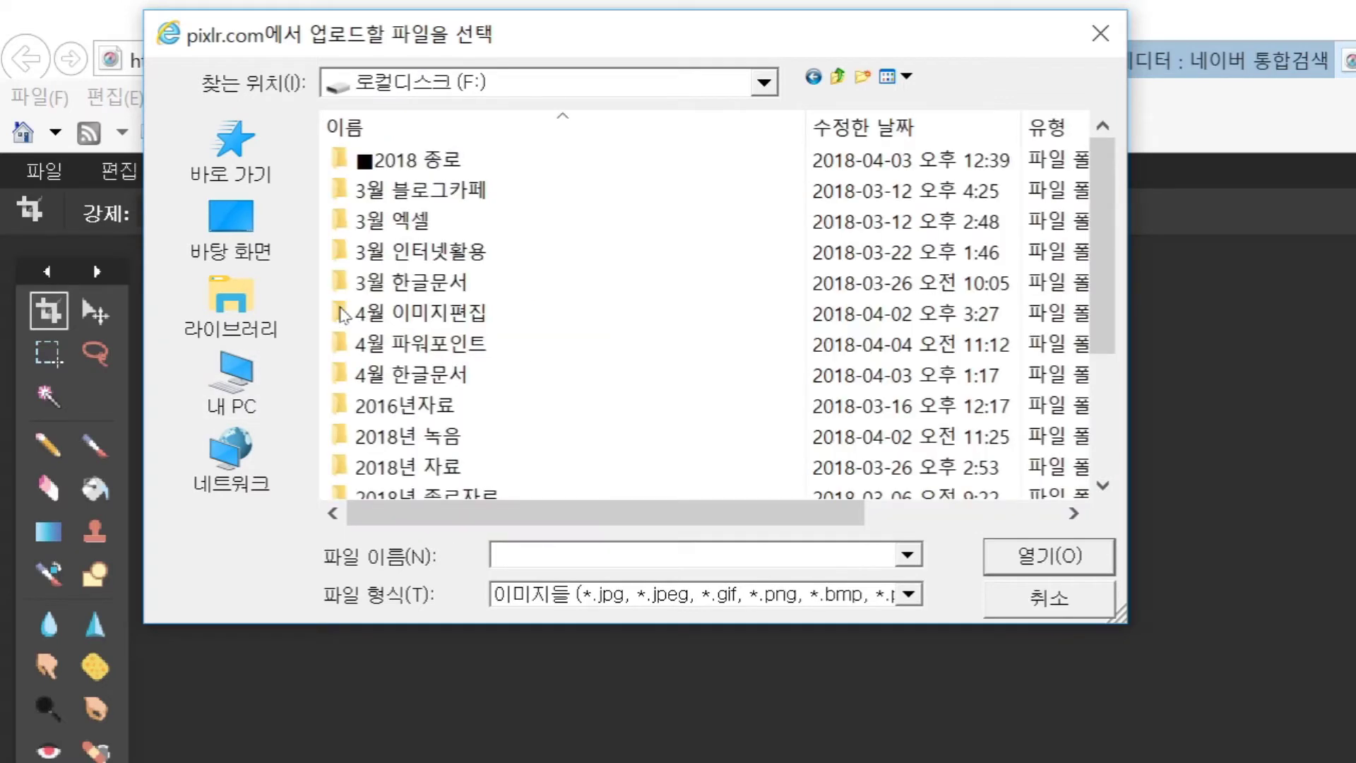
left_click(344, 313)
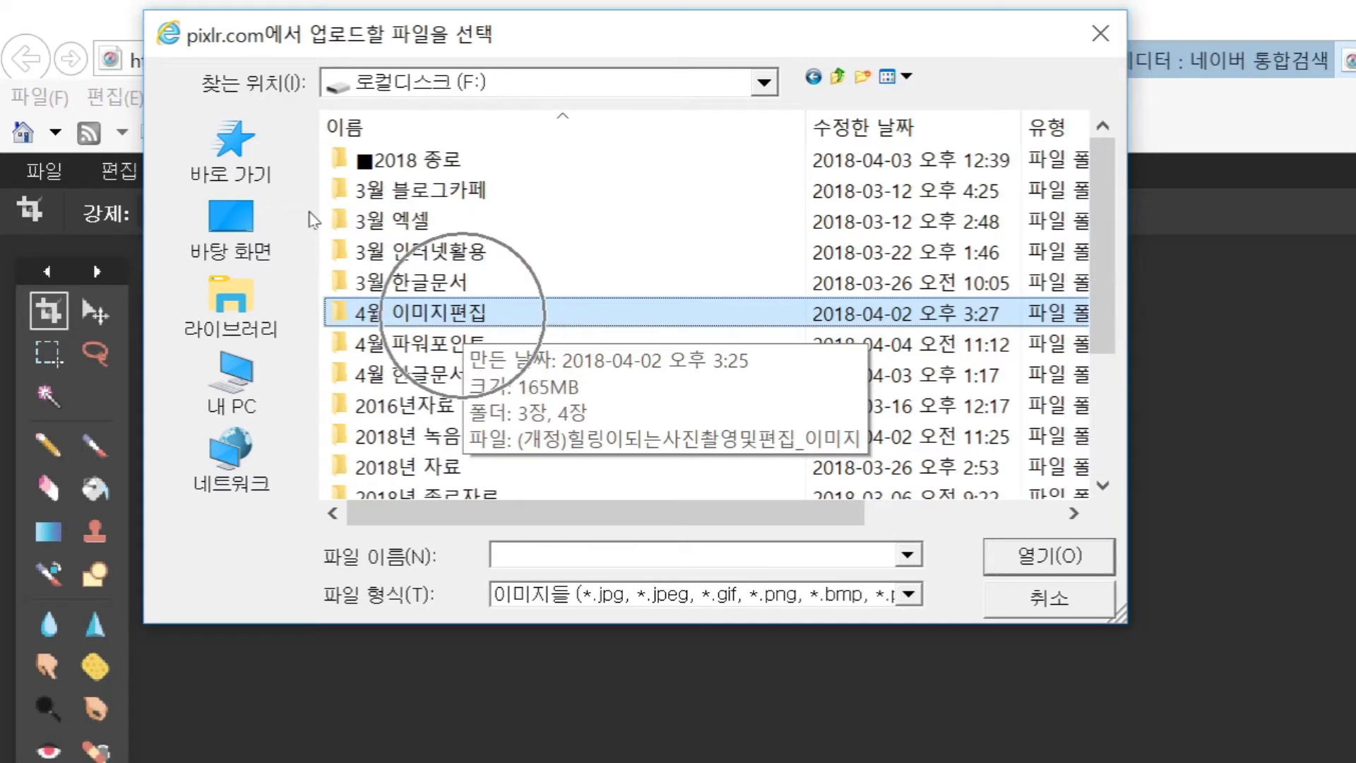
key("Return")
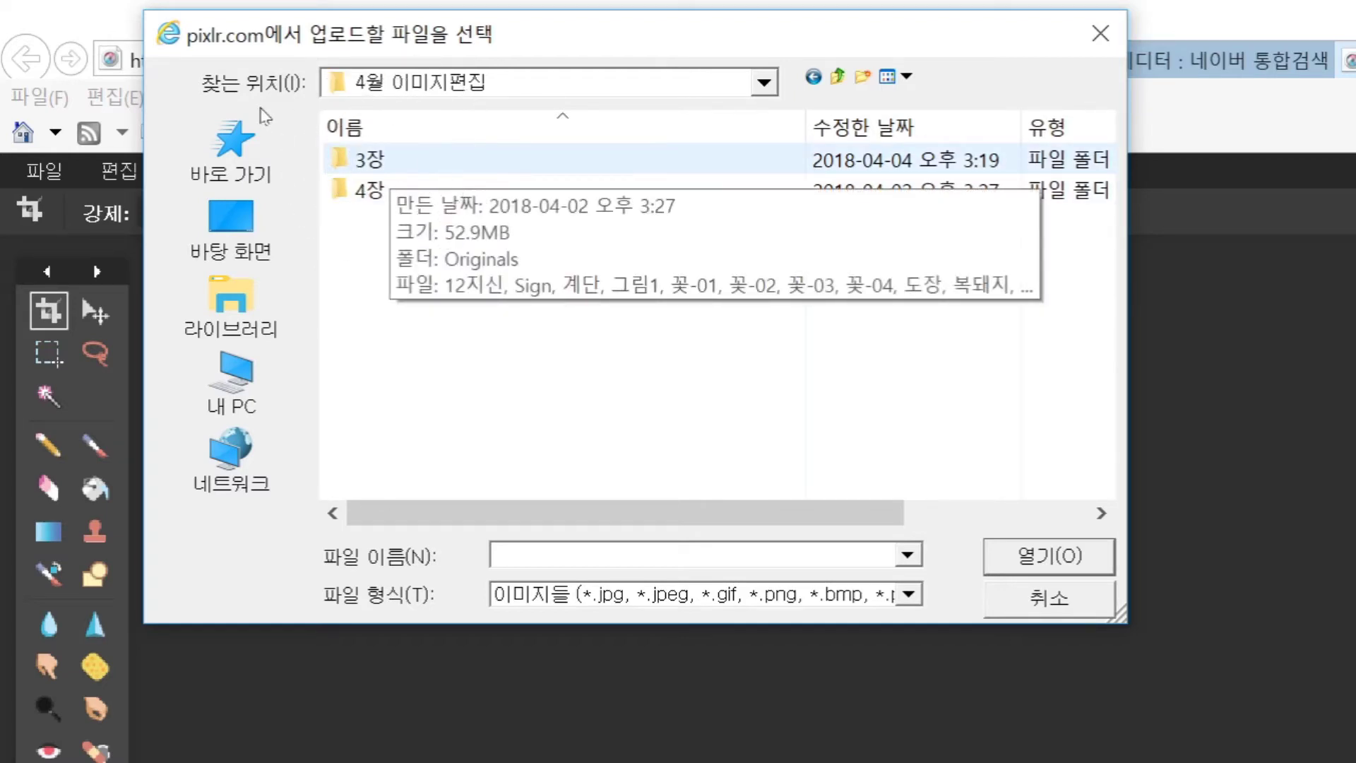
key("Return")
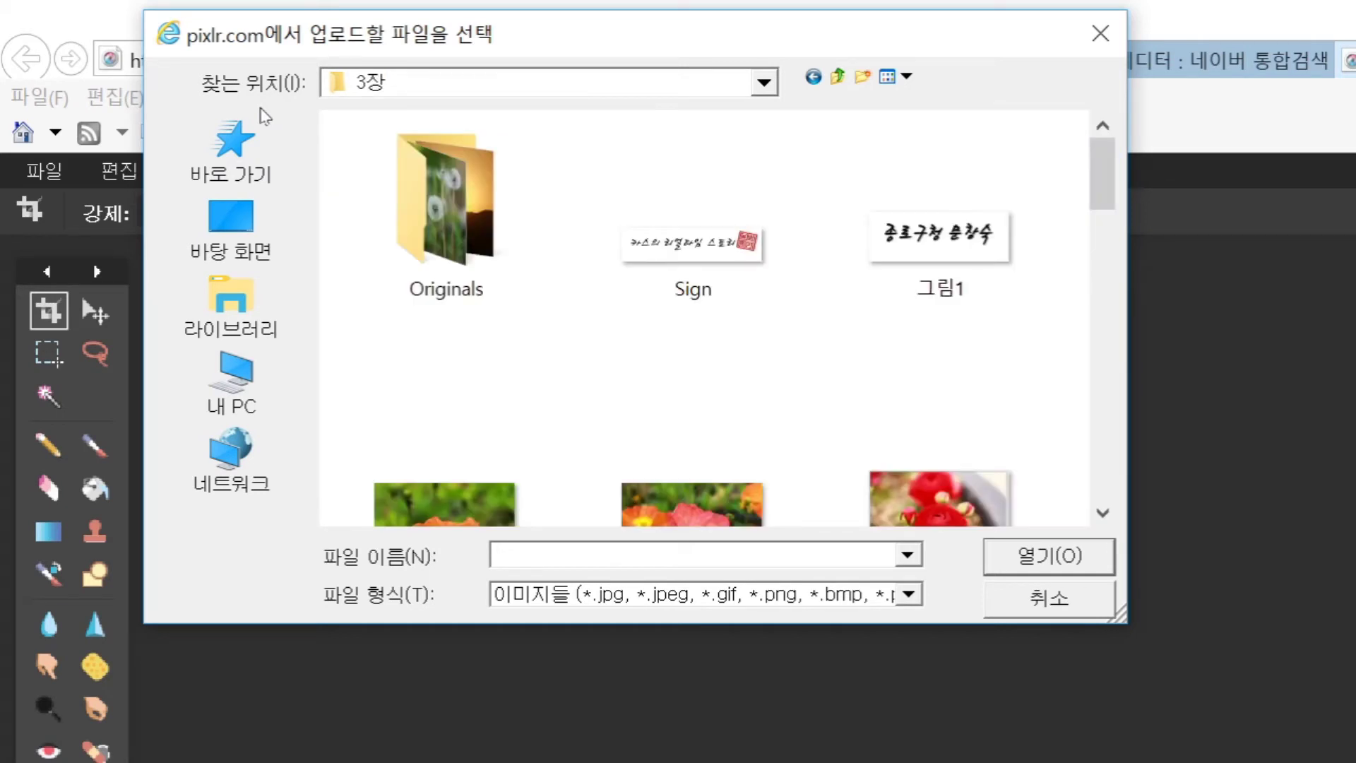
Step: Open the 도장 image from the 3장 folder in the Pixlr editor
scroll(439, 242, "down", 3)
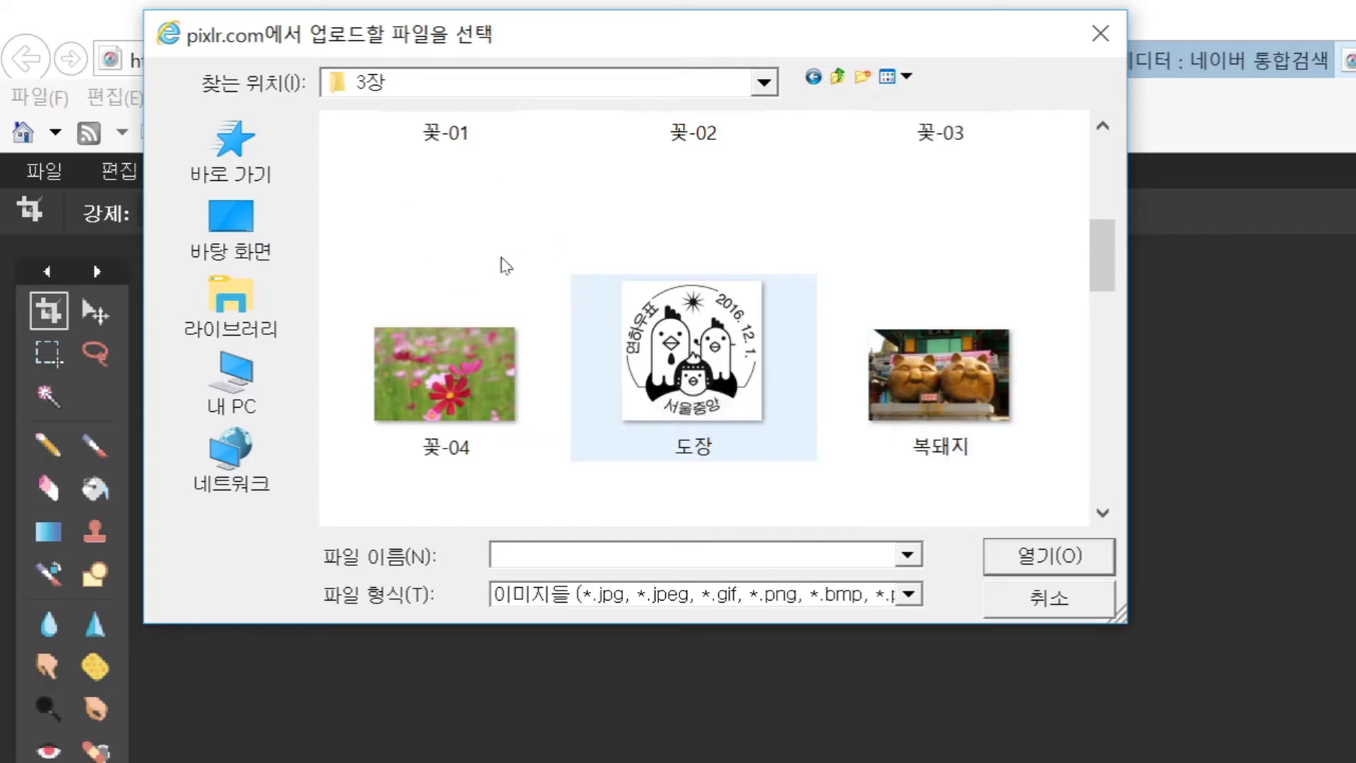
key("space")
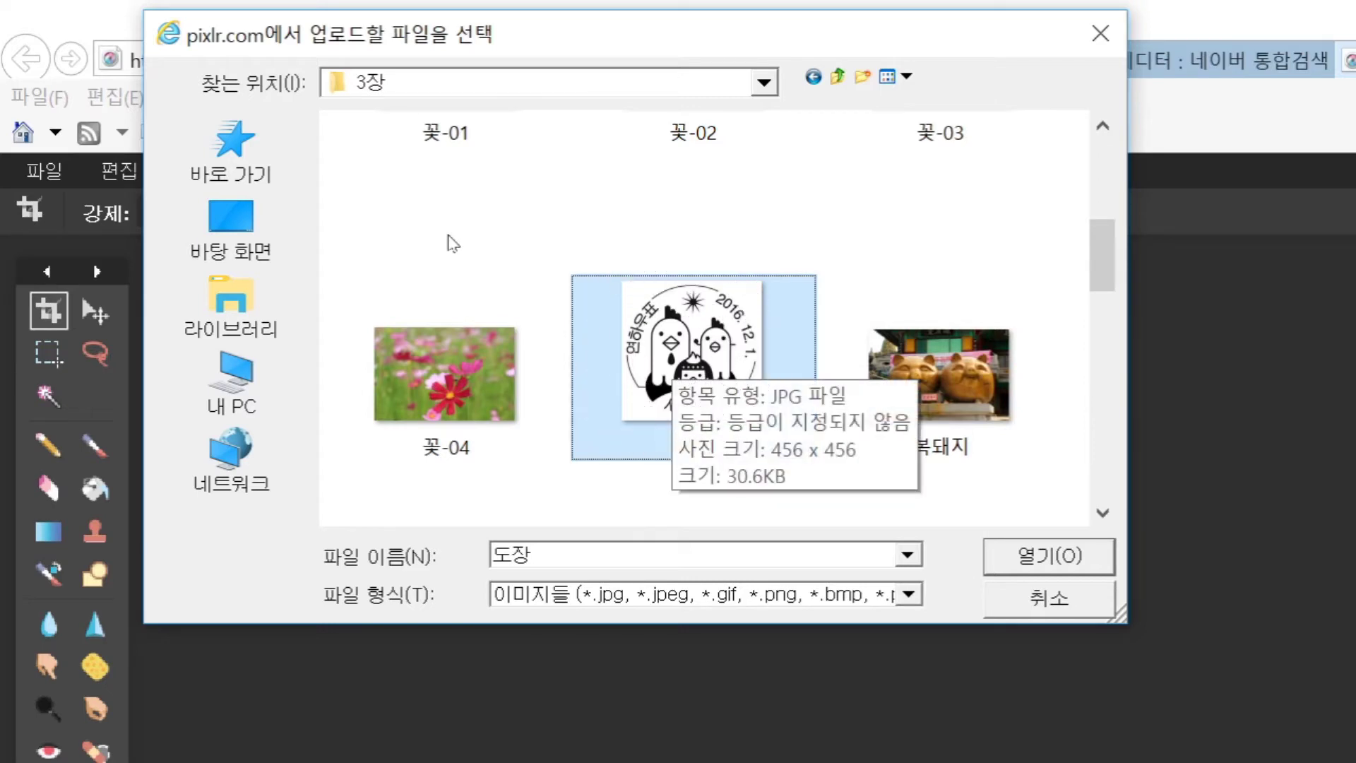
double_click(670, 371)
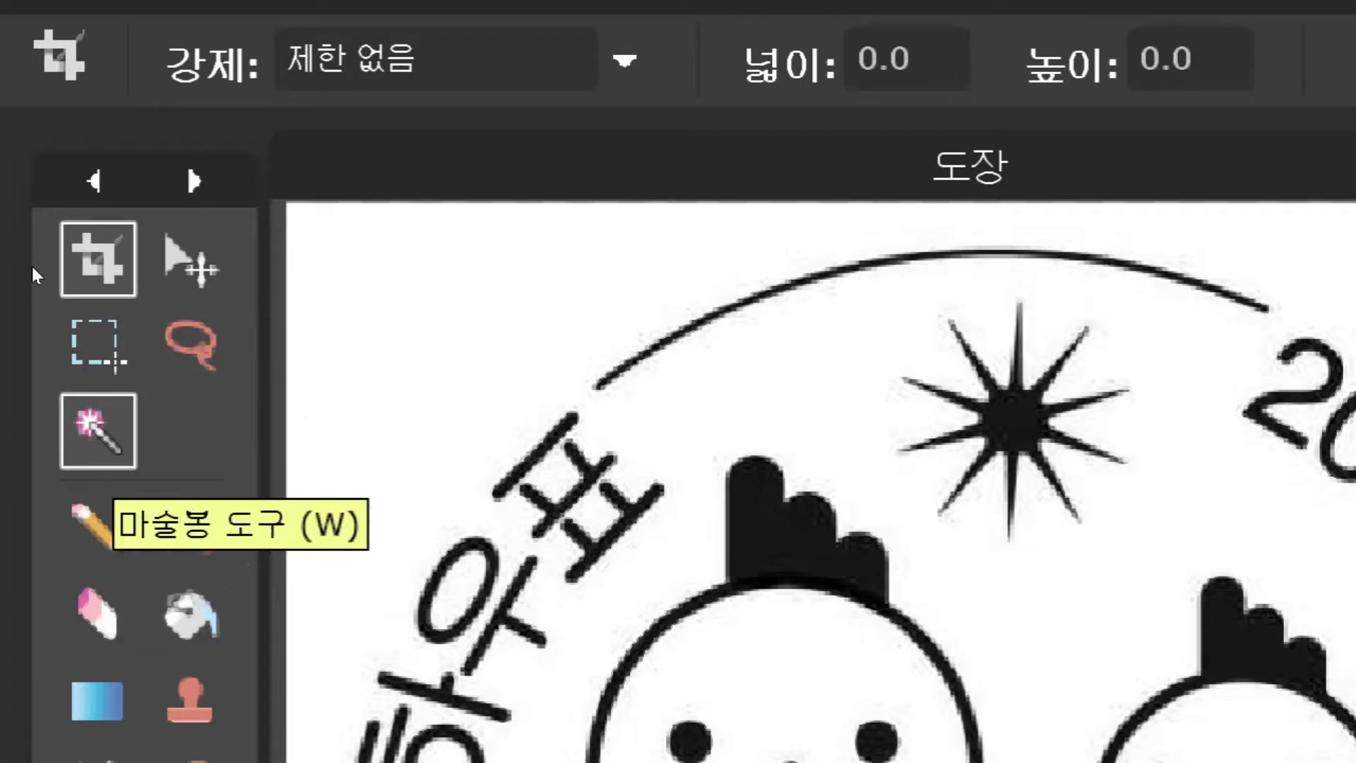
Step: Select the white background outside the postmark with the Magic Wand at tolerance 21, with anti-alias and contiguous enabled
key("w")
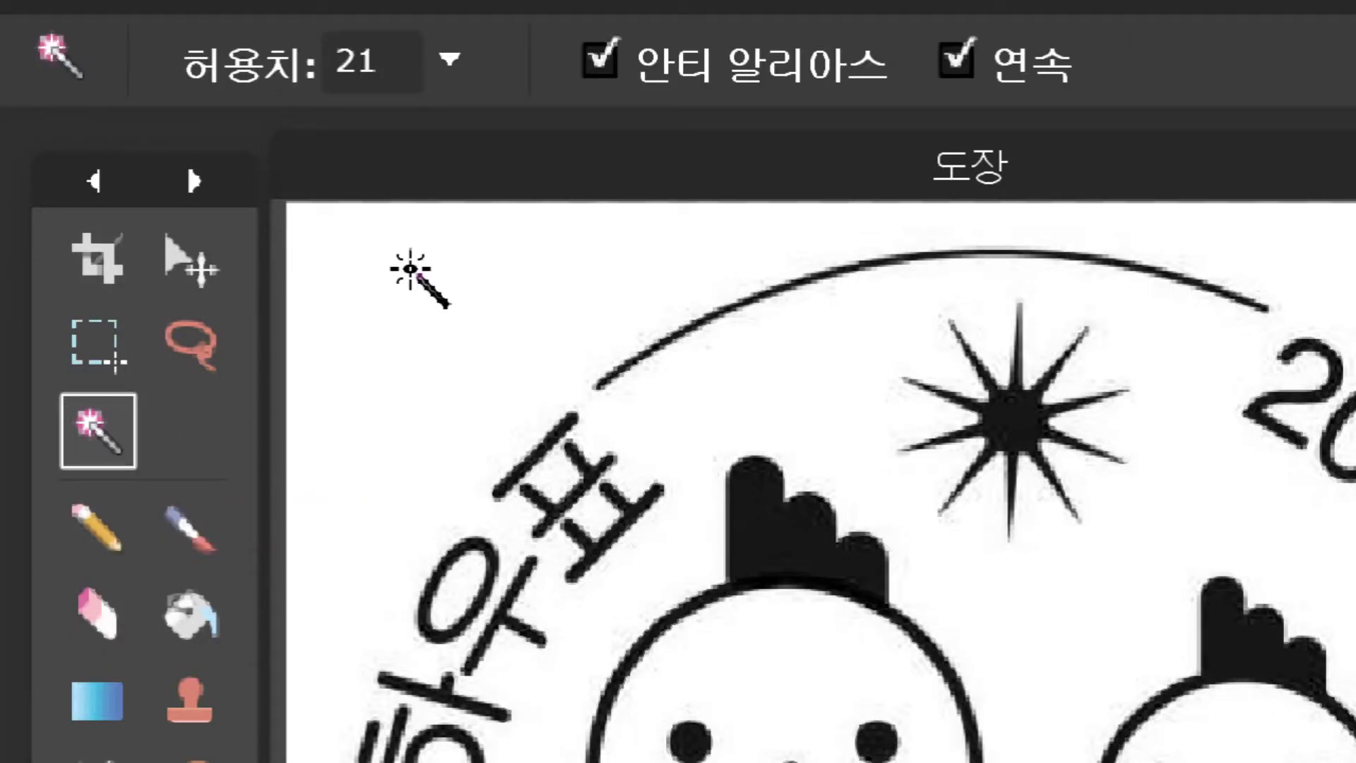
left_click(423, 305)
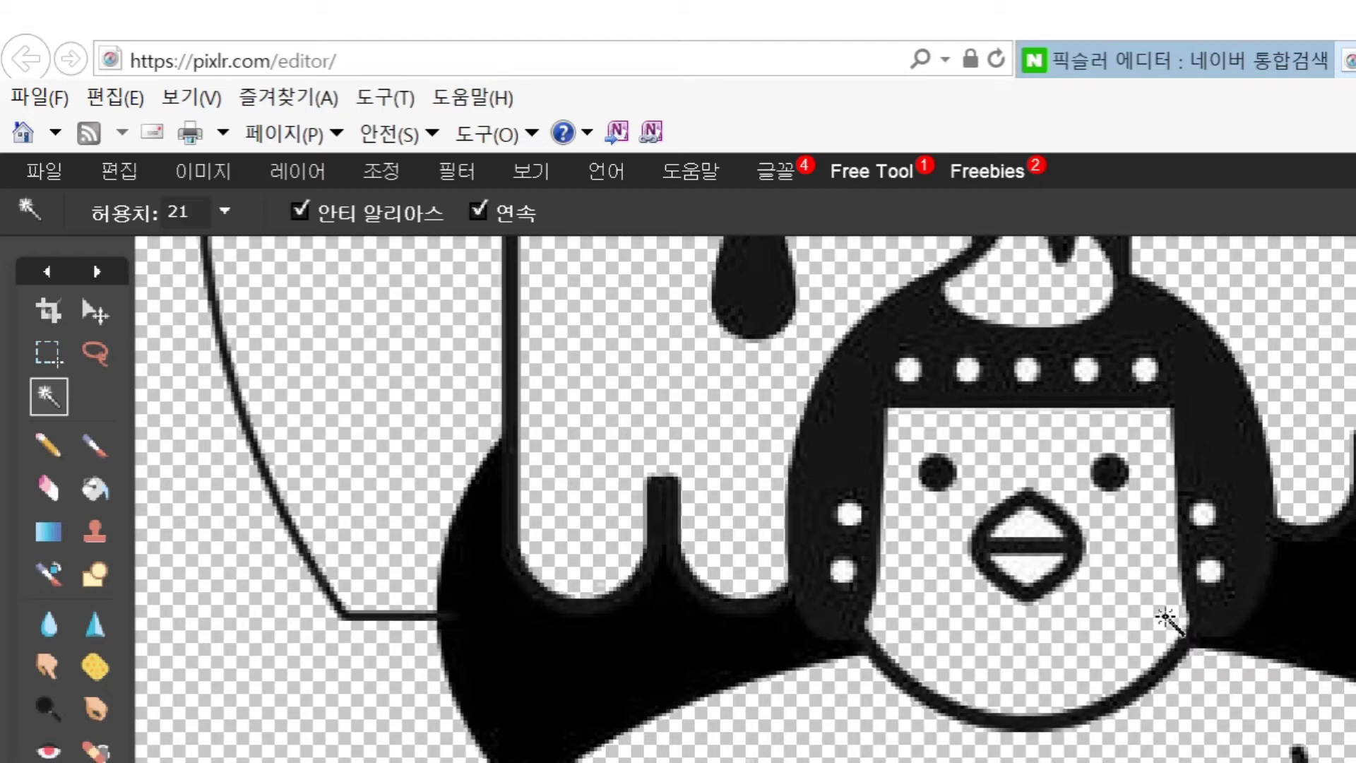
Step: Examine the postmark's lettering, star and birds for leftover white background, ending with the whole image in view
scroll(777, 353, "up", 8)
scroll(791, 374, "up", 5)
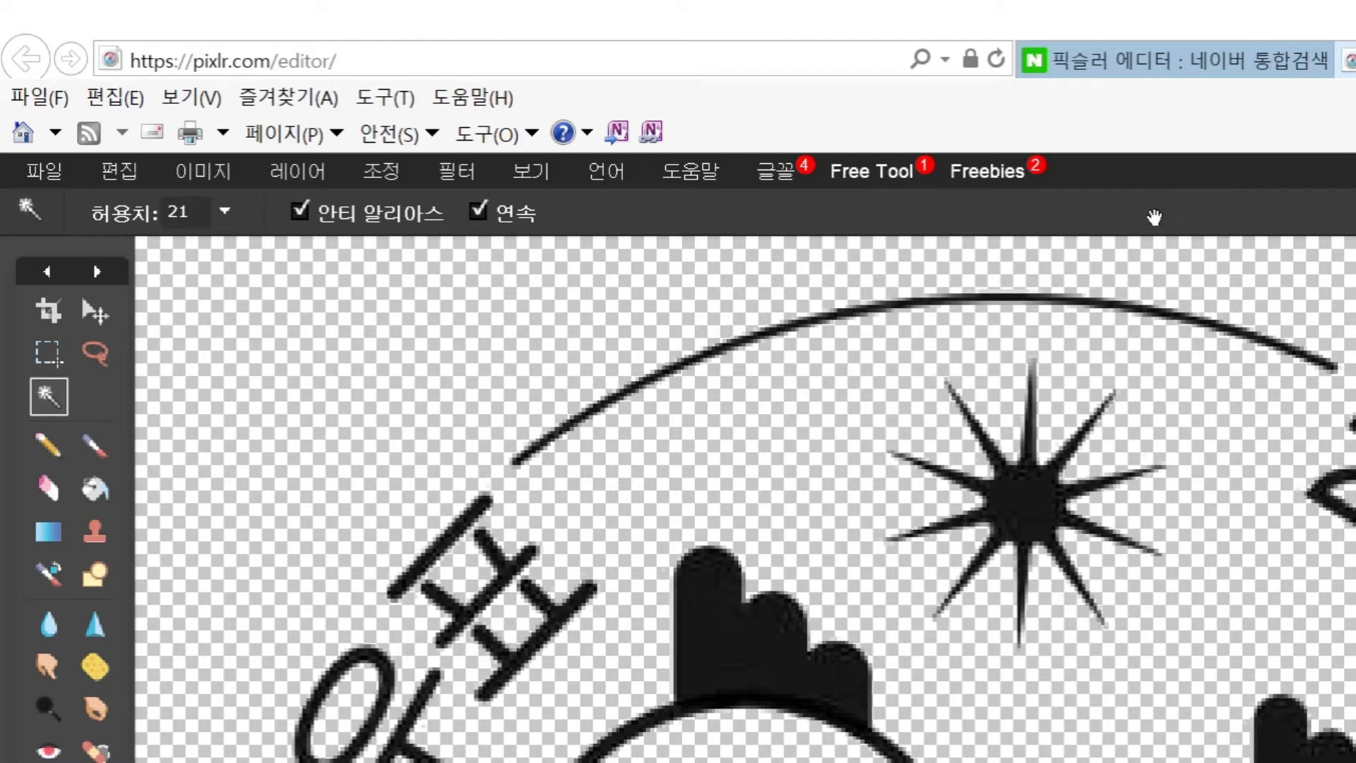
scroll(1162, 228, "down", 3)
scroll(1162, 227, "down", 3)
scroll(1162, 228, "up", 3)
scroll(1160, 223, "down", 3)
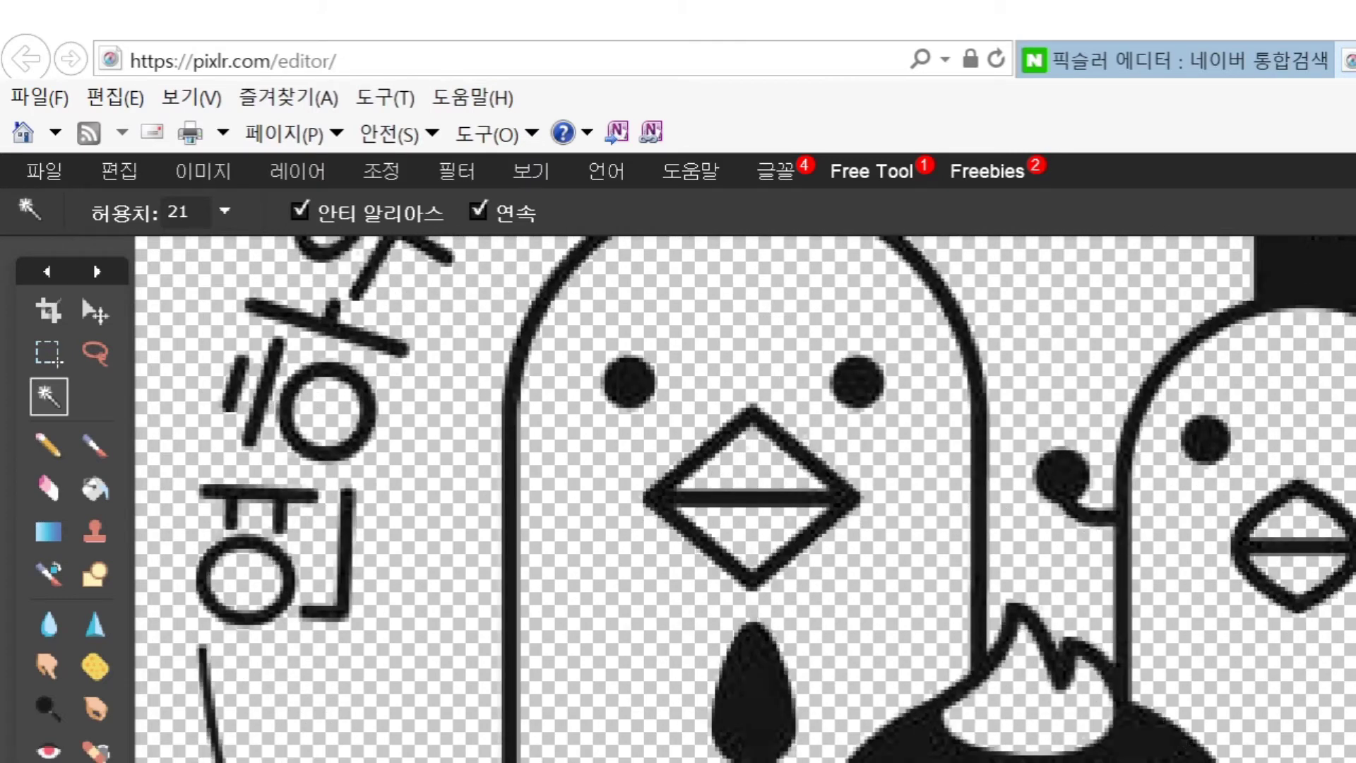
scroll(1161, 246, "up", 2)
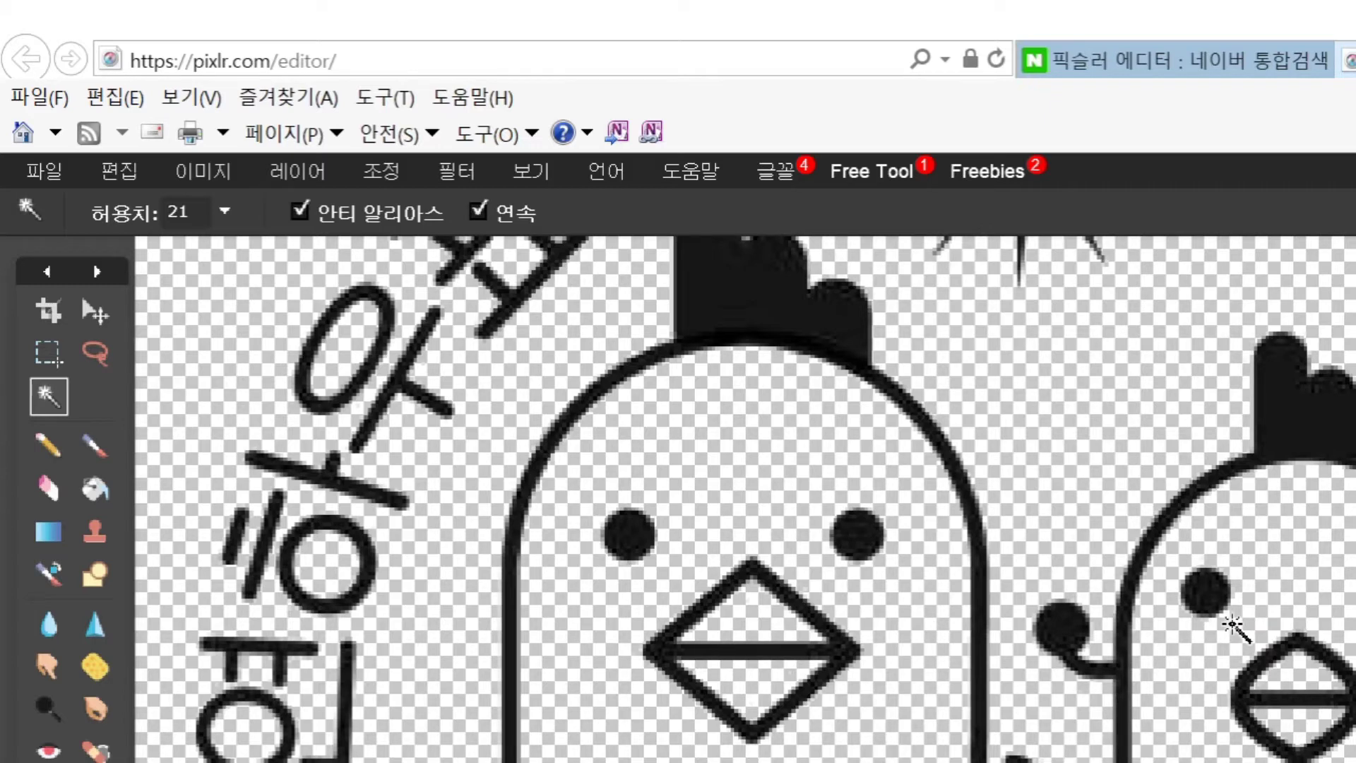
key("space")
left_click_drag(802, 433, 854, 682)
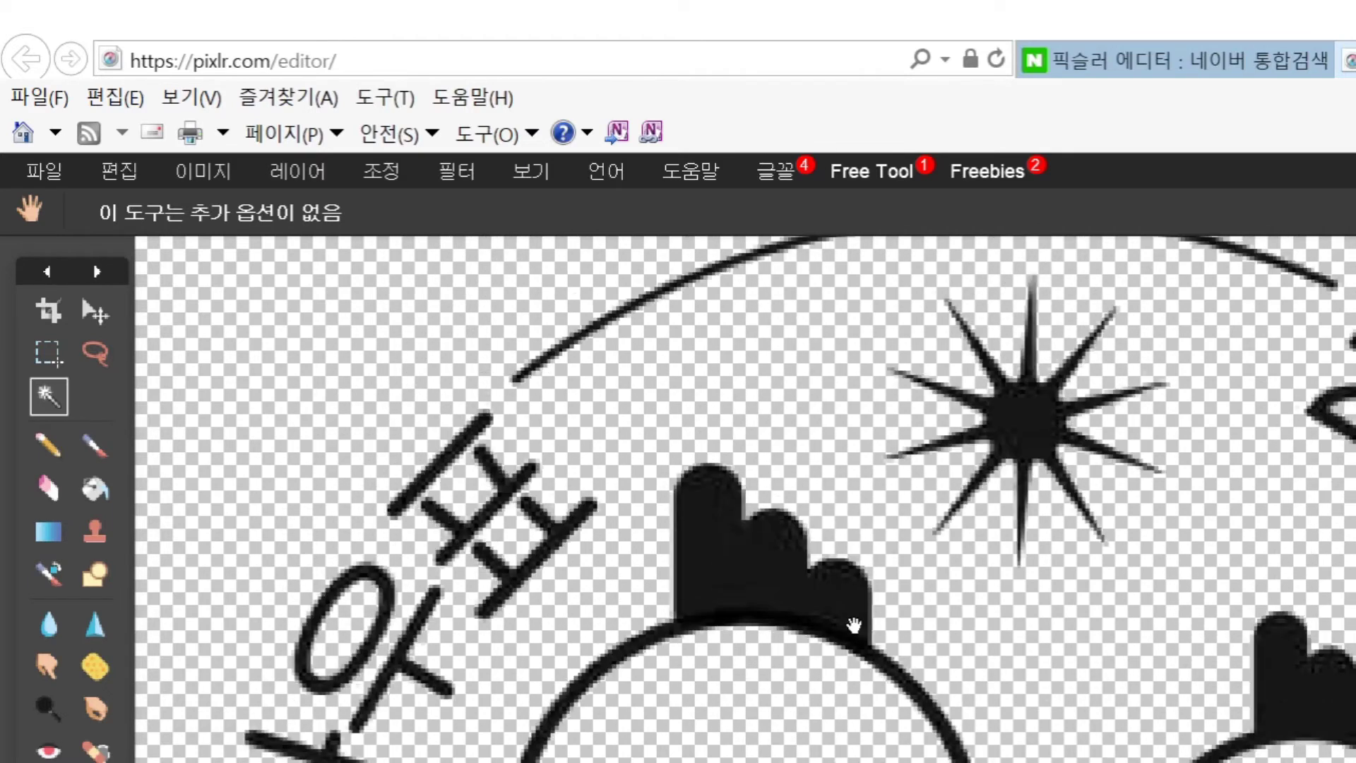
scroll(1003, 364, "down", 3)
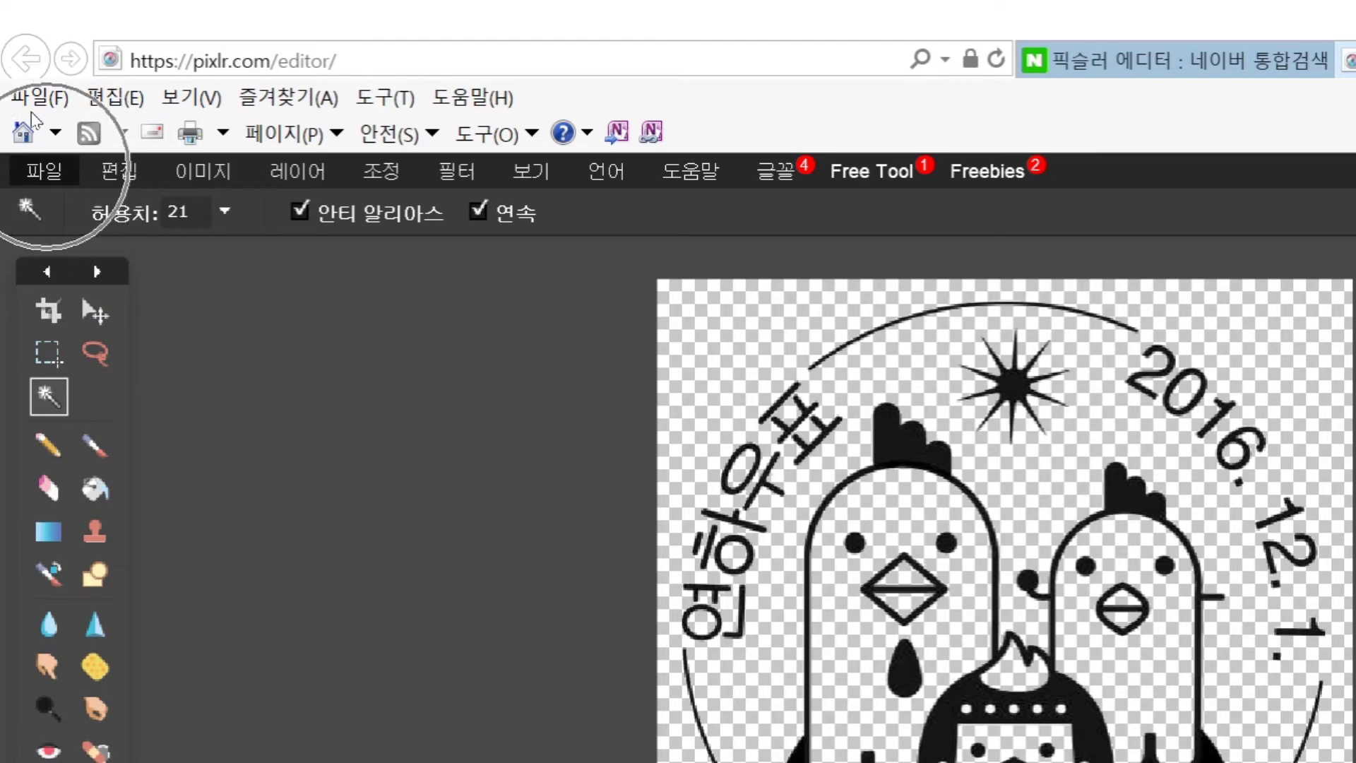
Step: Start saving the image to the computer in PNG format with transparency and full quality
left_click(42, 171)
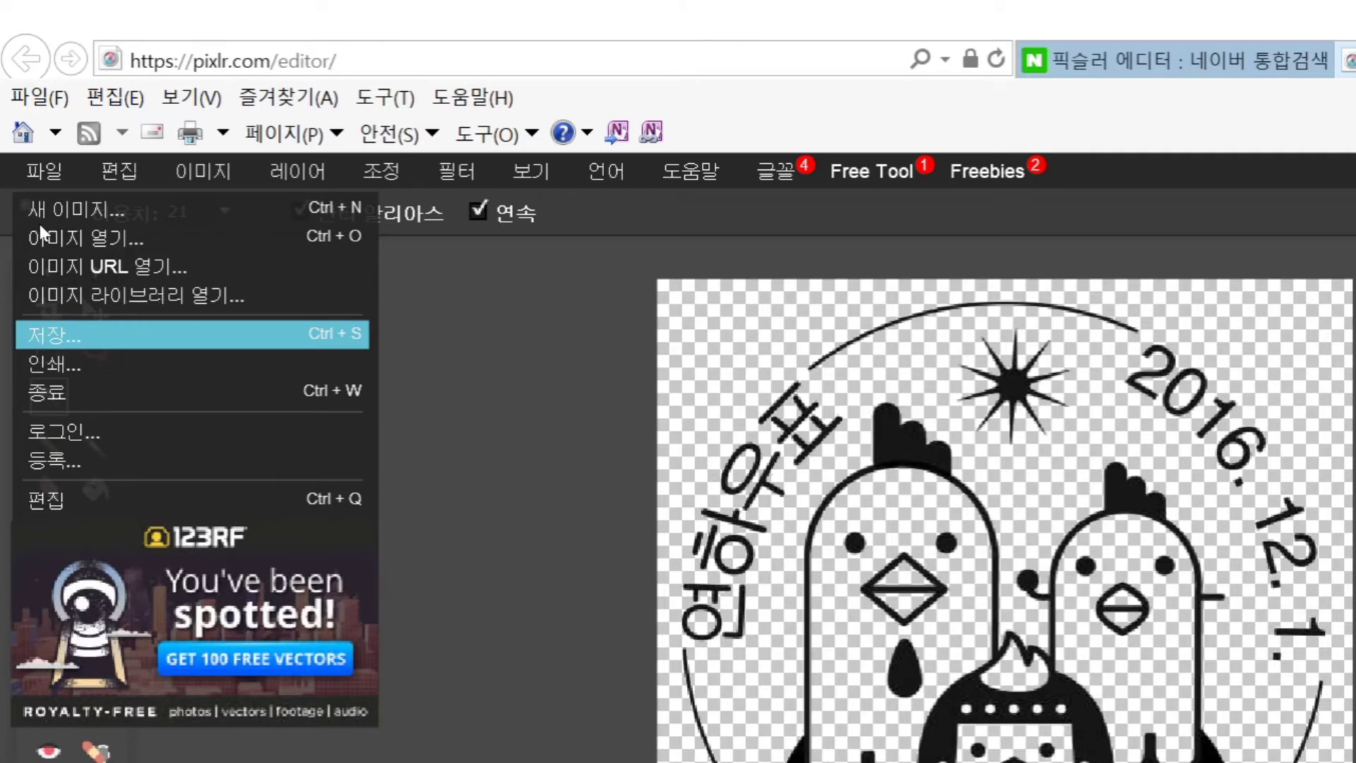
key("Return")
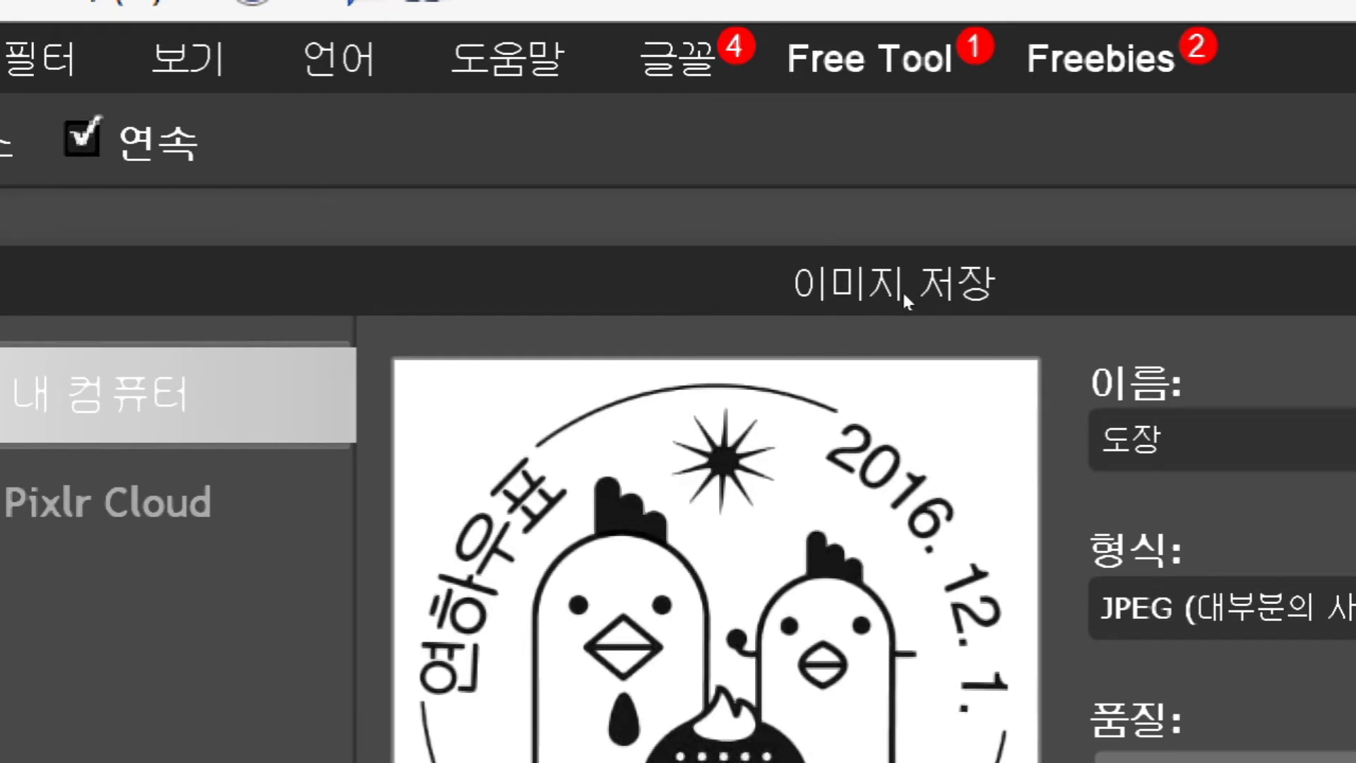
key("alt+Down")
key("Down")
key("Return")
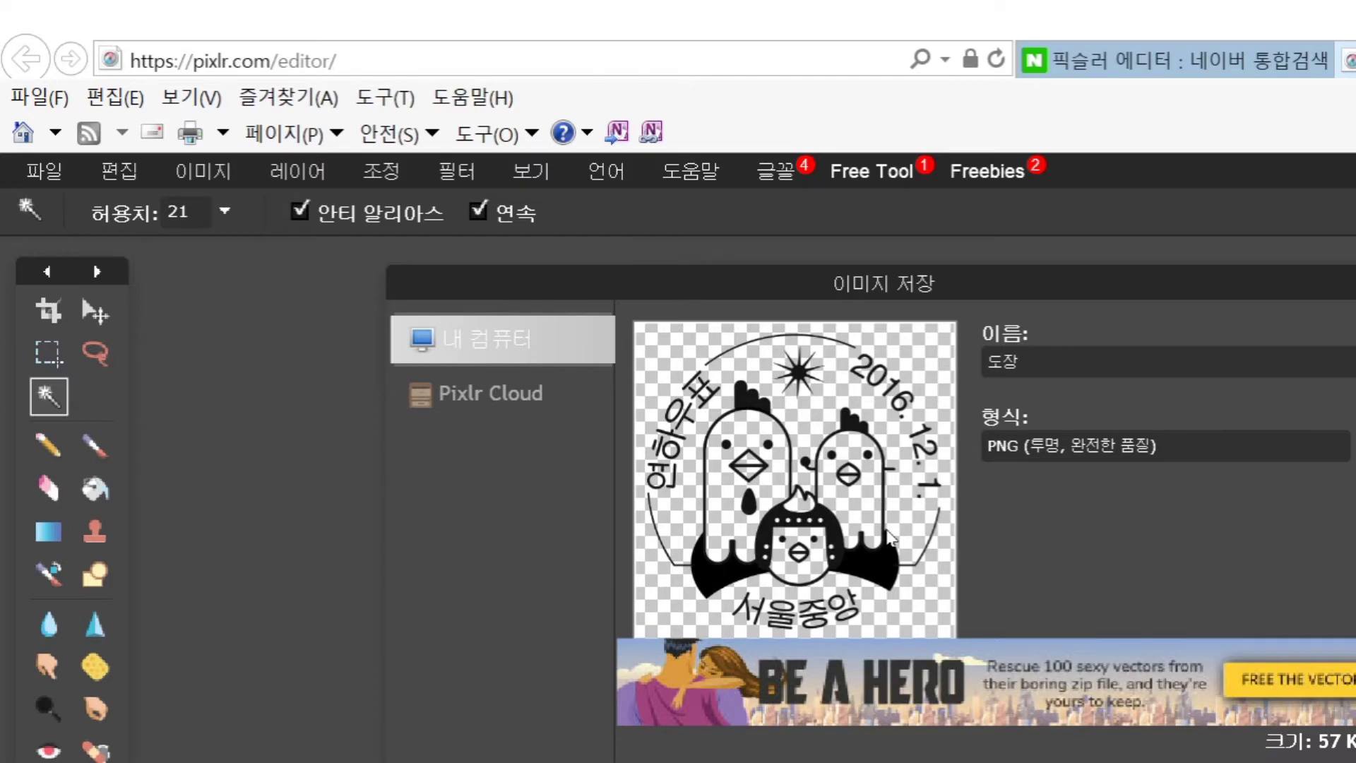
key("Return")
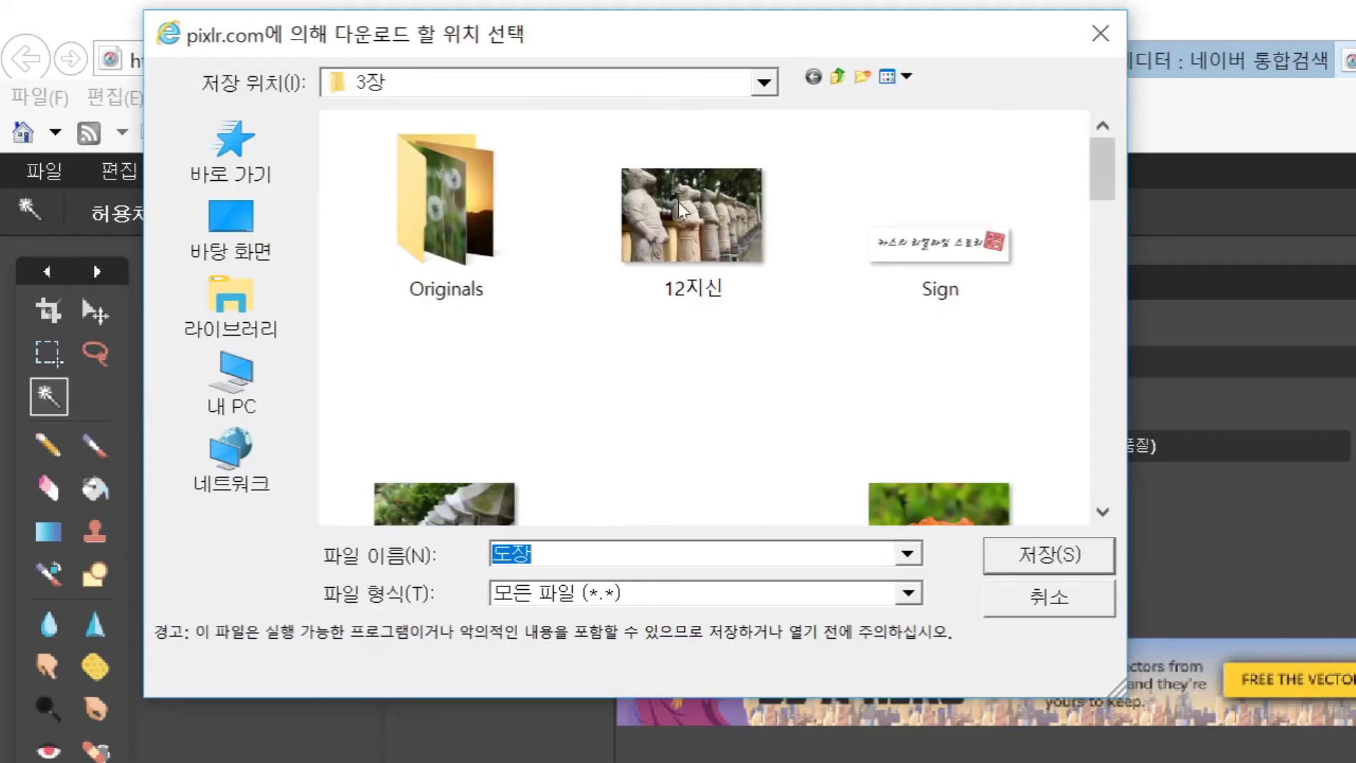
Step: Name the exported file 도장2 and save it in the 3장 folder
left_click_drag(414, 30, 557, 39)
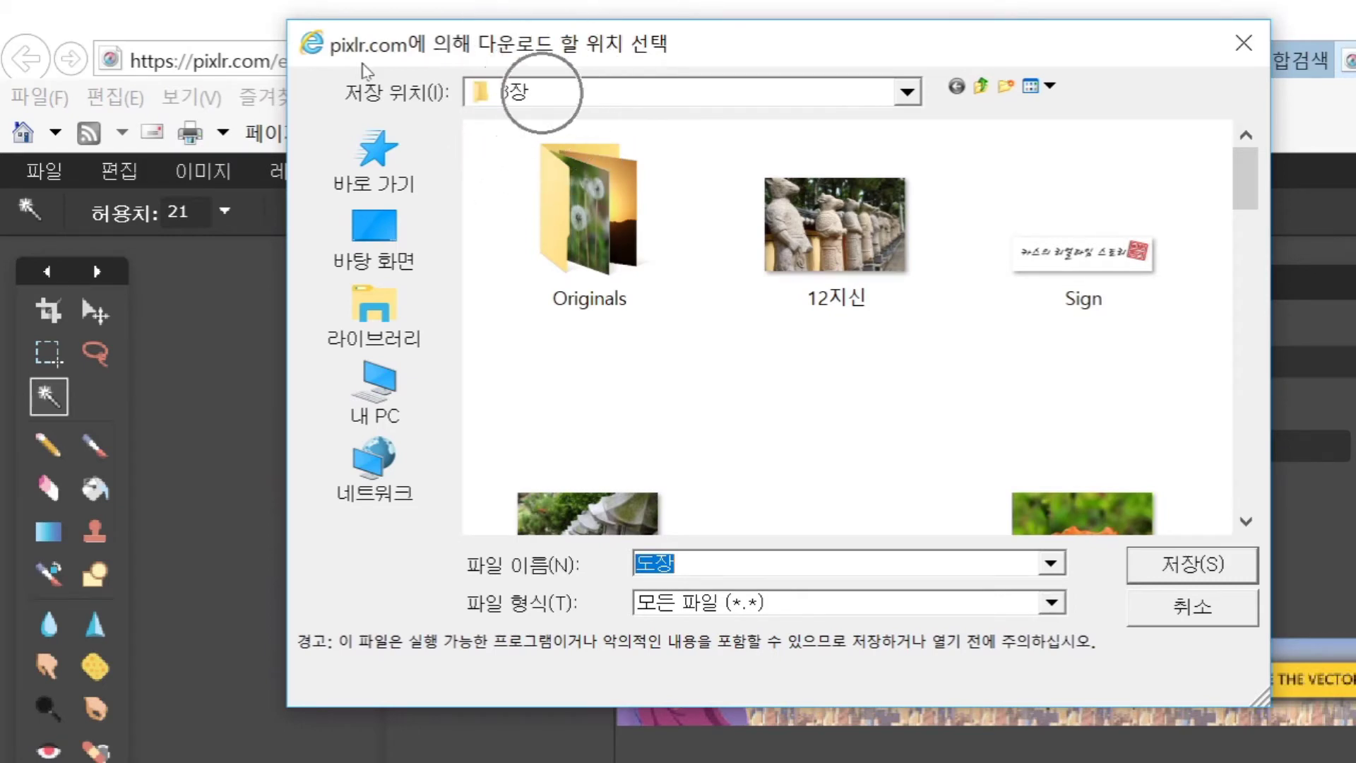
key("Right")
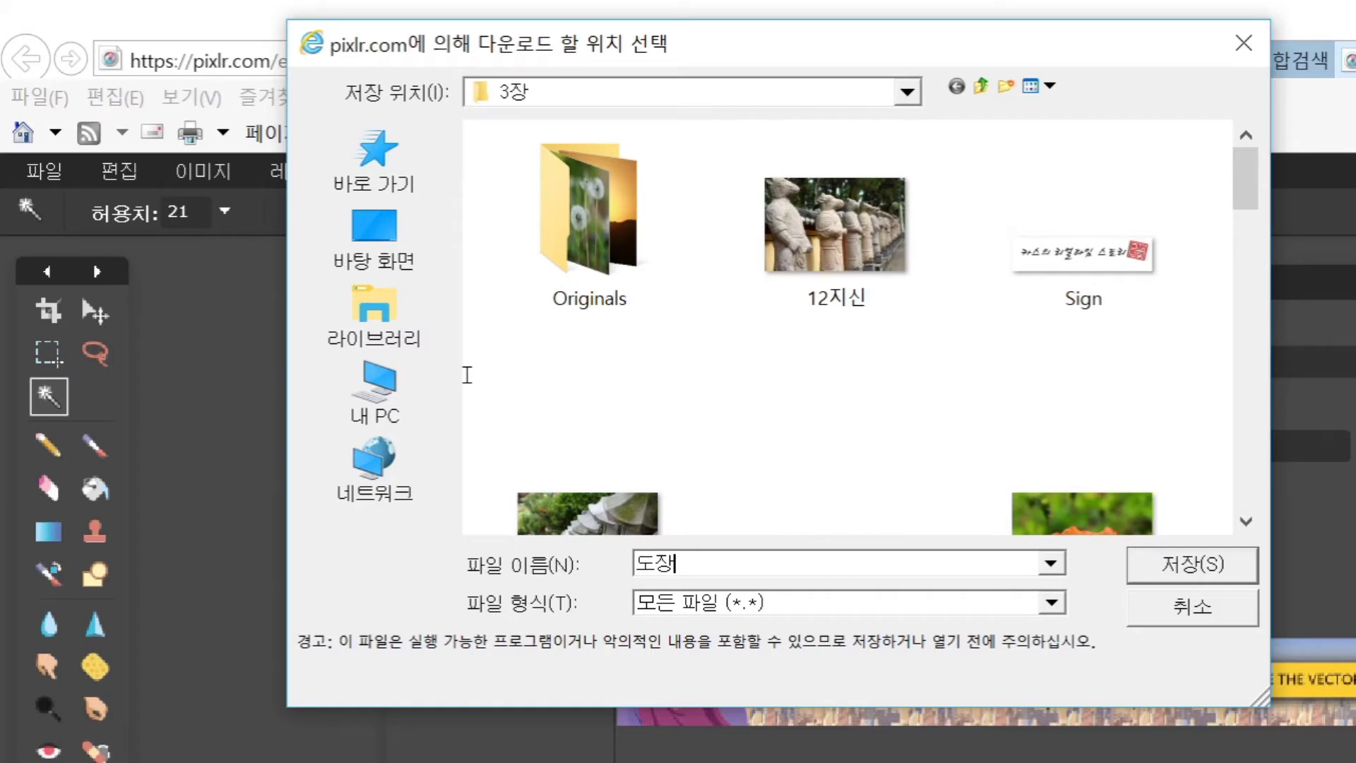
type("2")
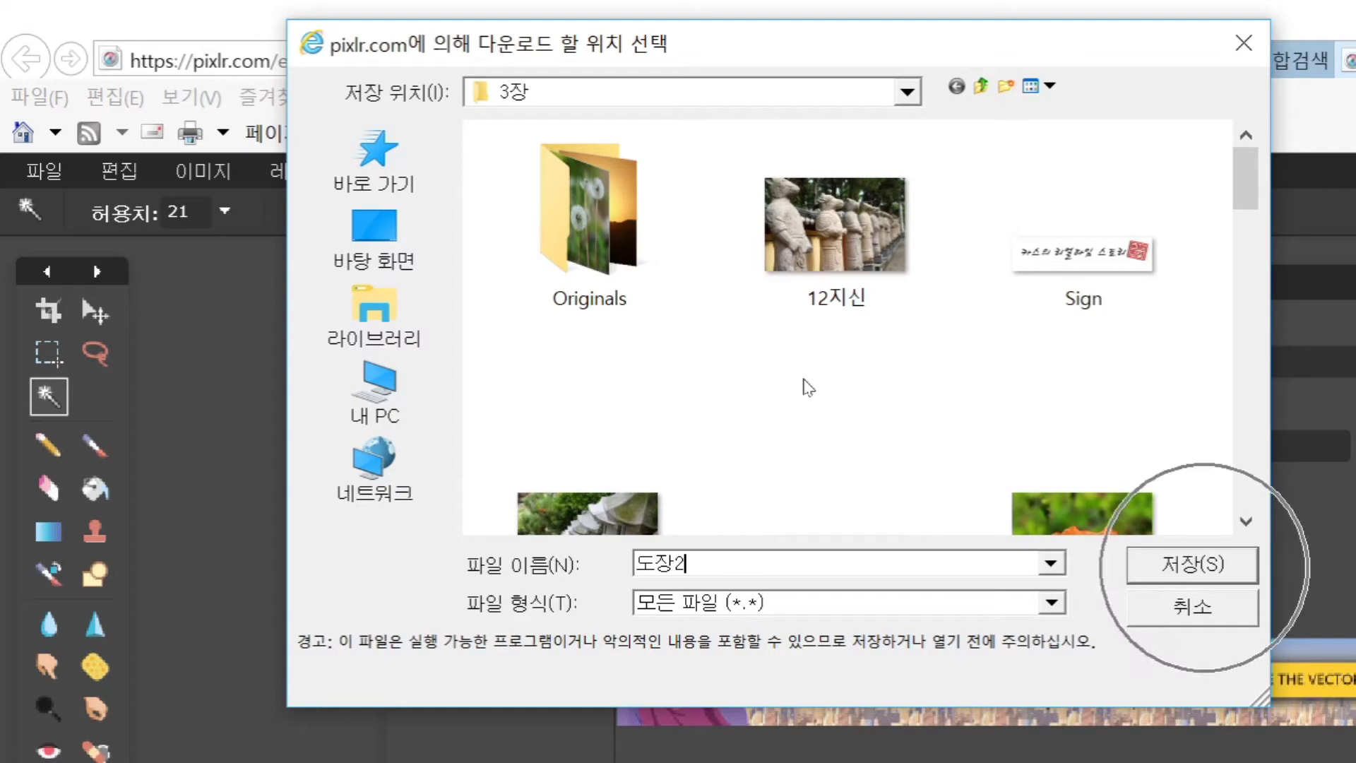
key("Return")
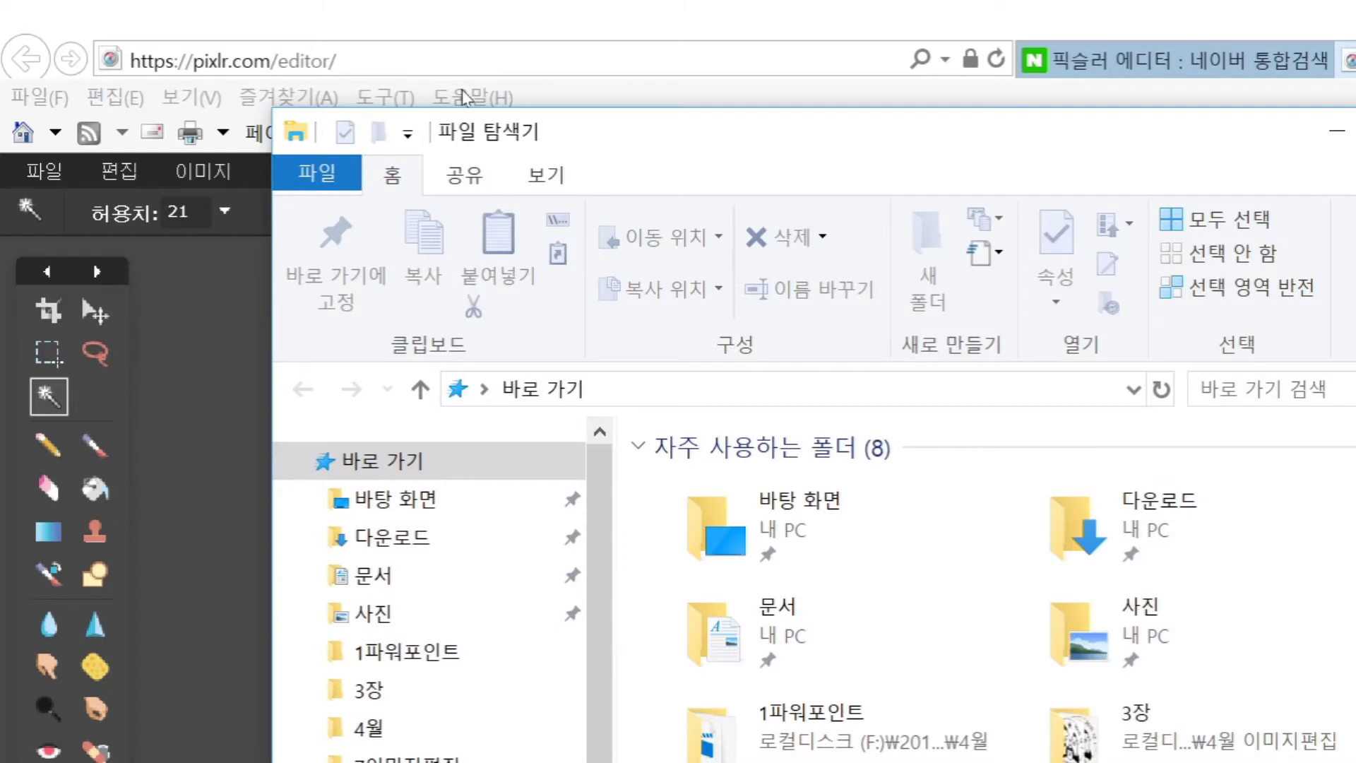
Step: Look for the saved stamp image in the 3장 folder inside 4월 이미지편집 on drive F, using File Explorer
scroll(406, 576, "down", 3)
scroll(406, 572, "down", 1)
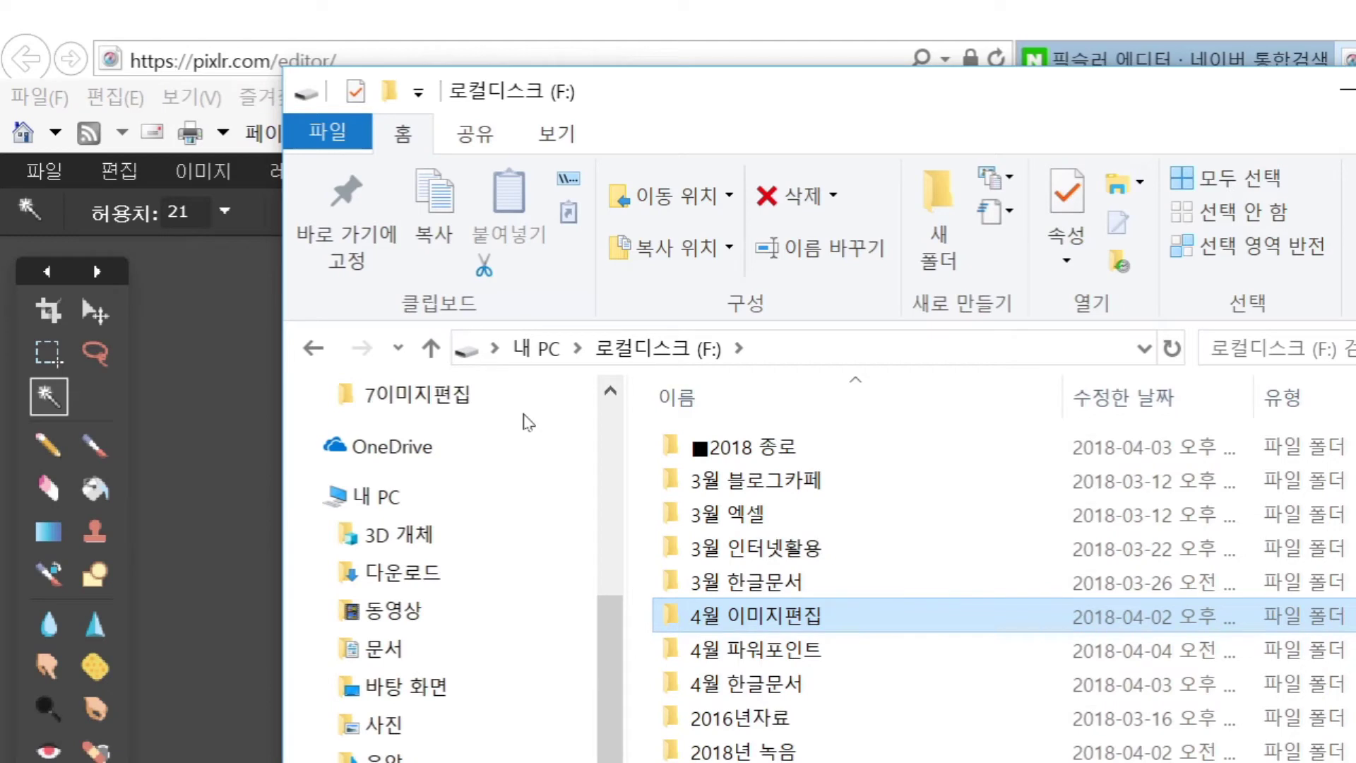
key("Return")
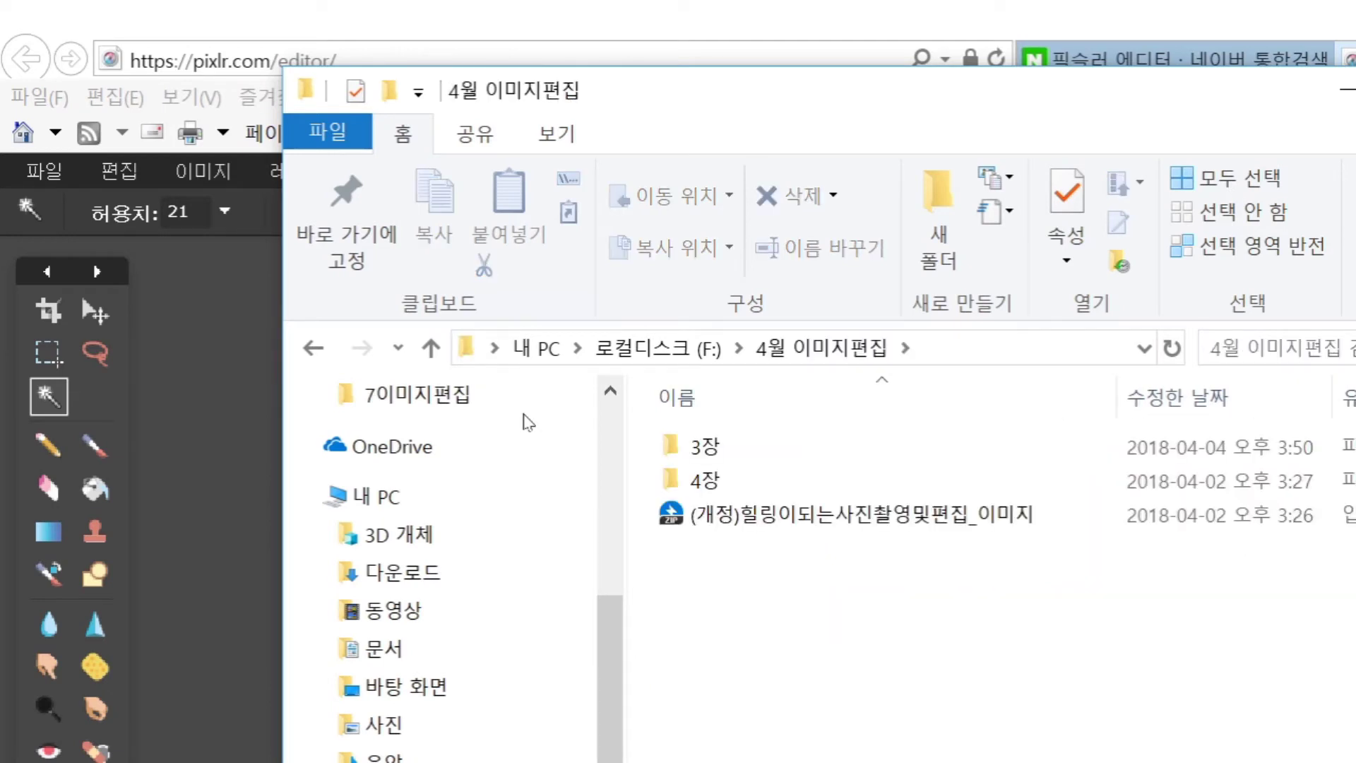
key("Up")
key("Up")
key("Up")
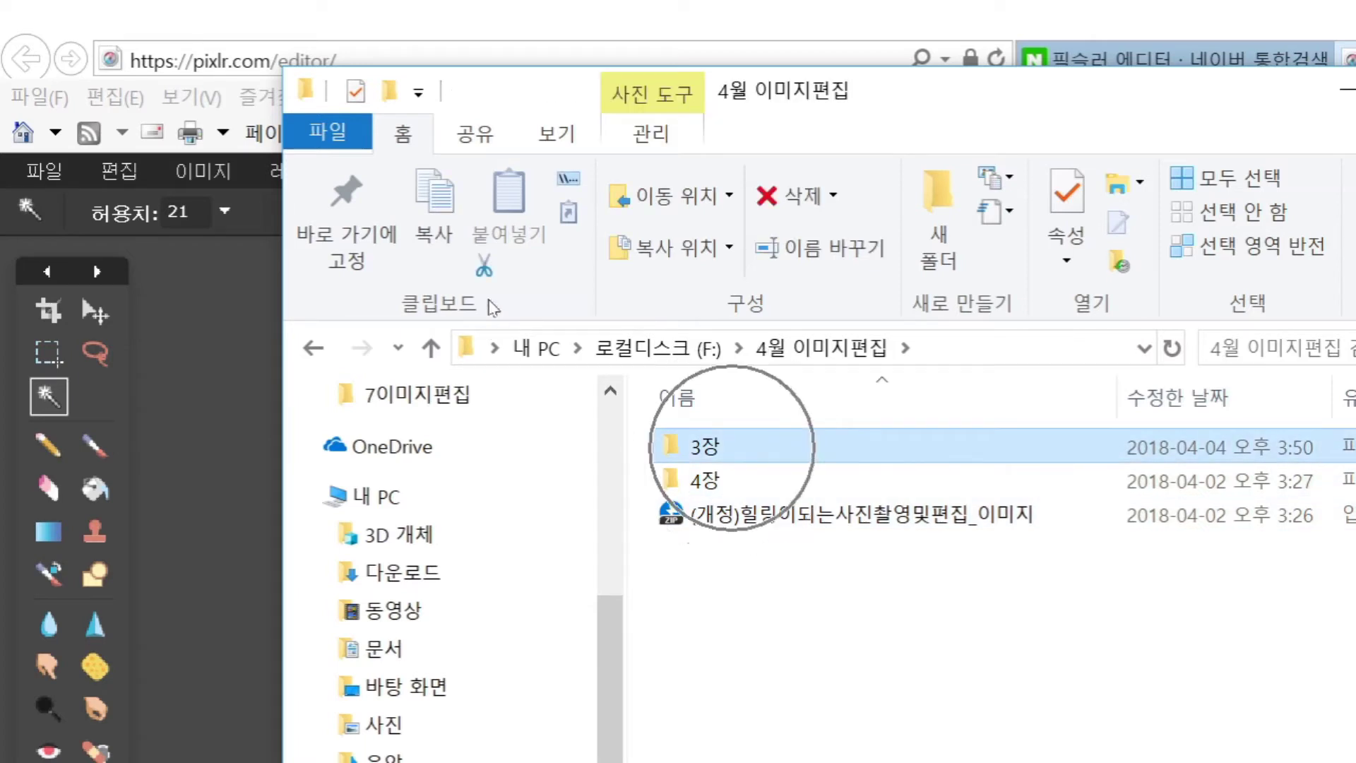
key("Return")
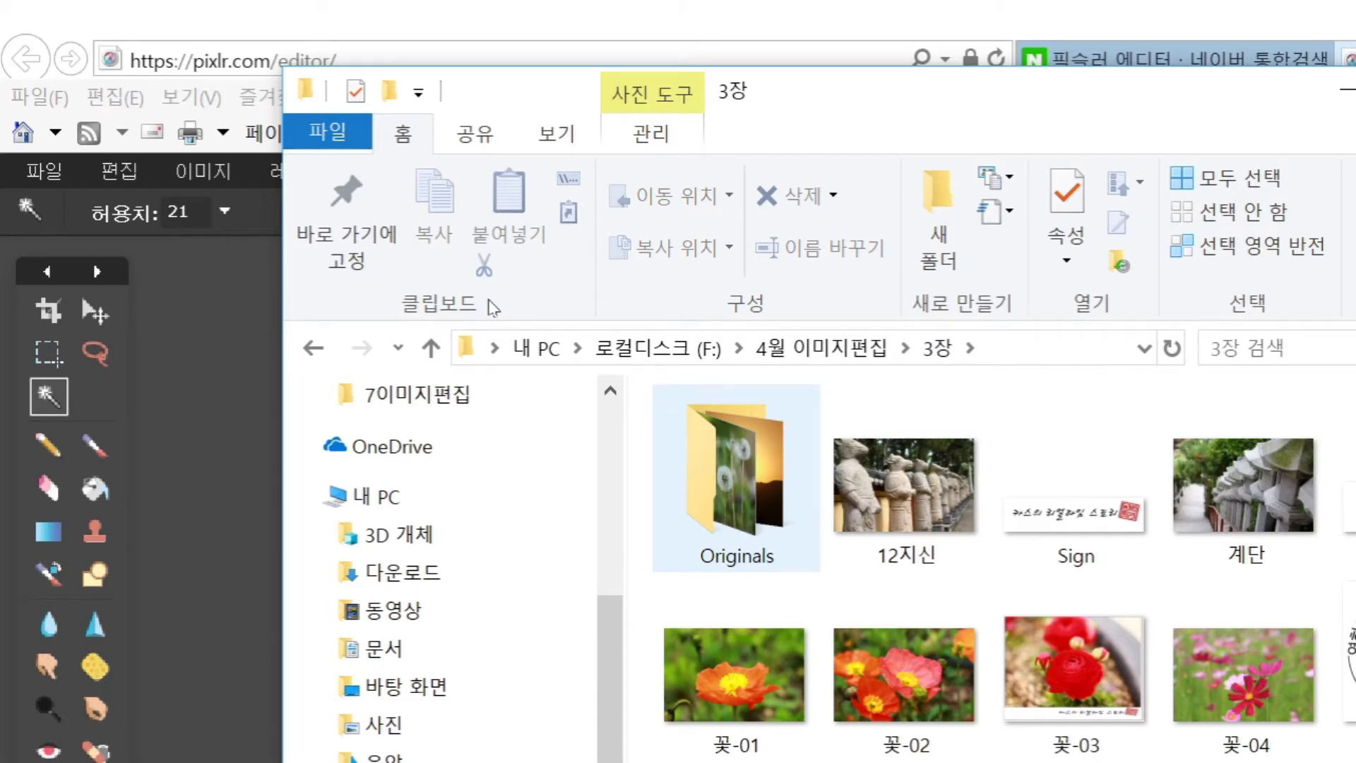
scroll(982, 431, "down", 2)
left_click(735, 678)
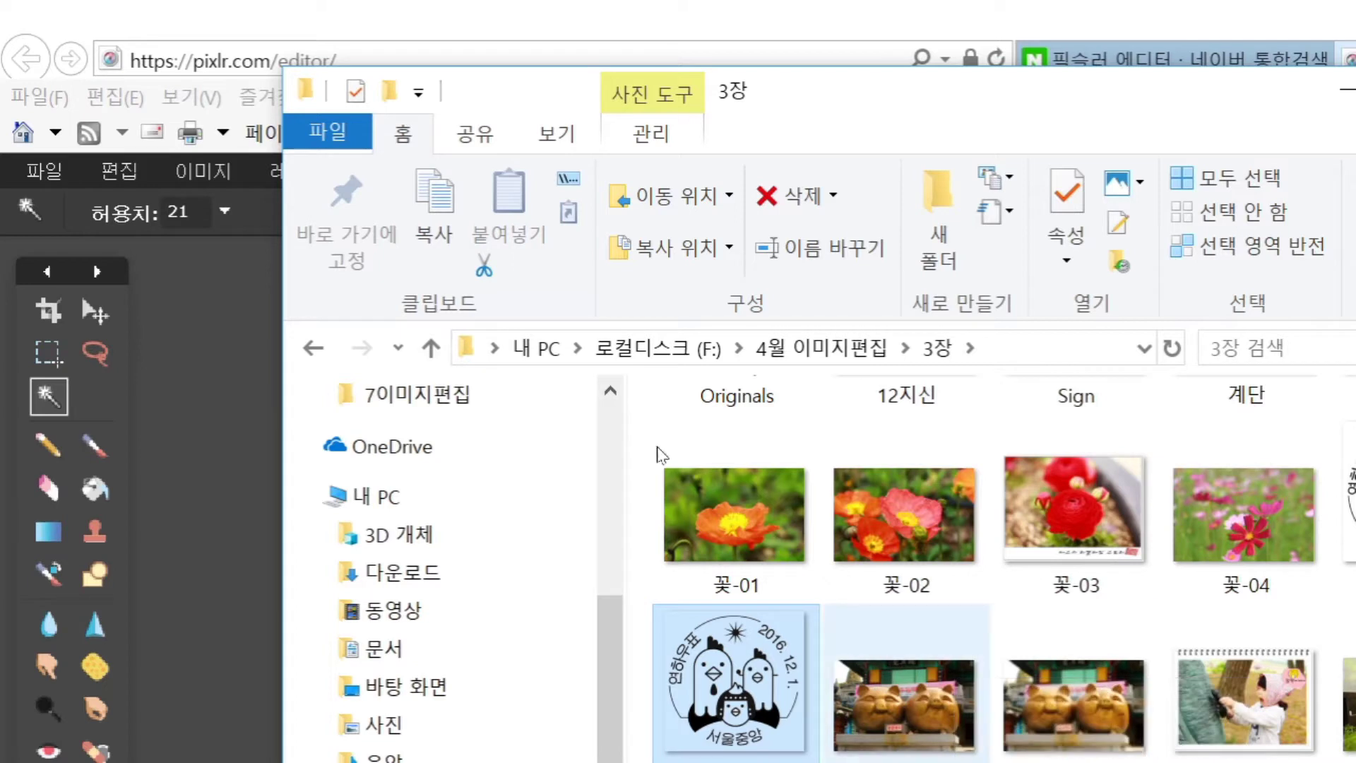
left_click(1003, 68)
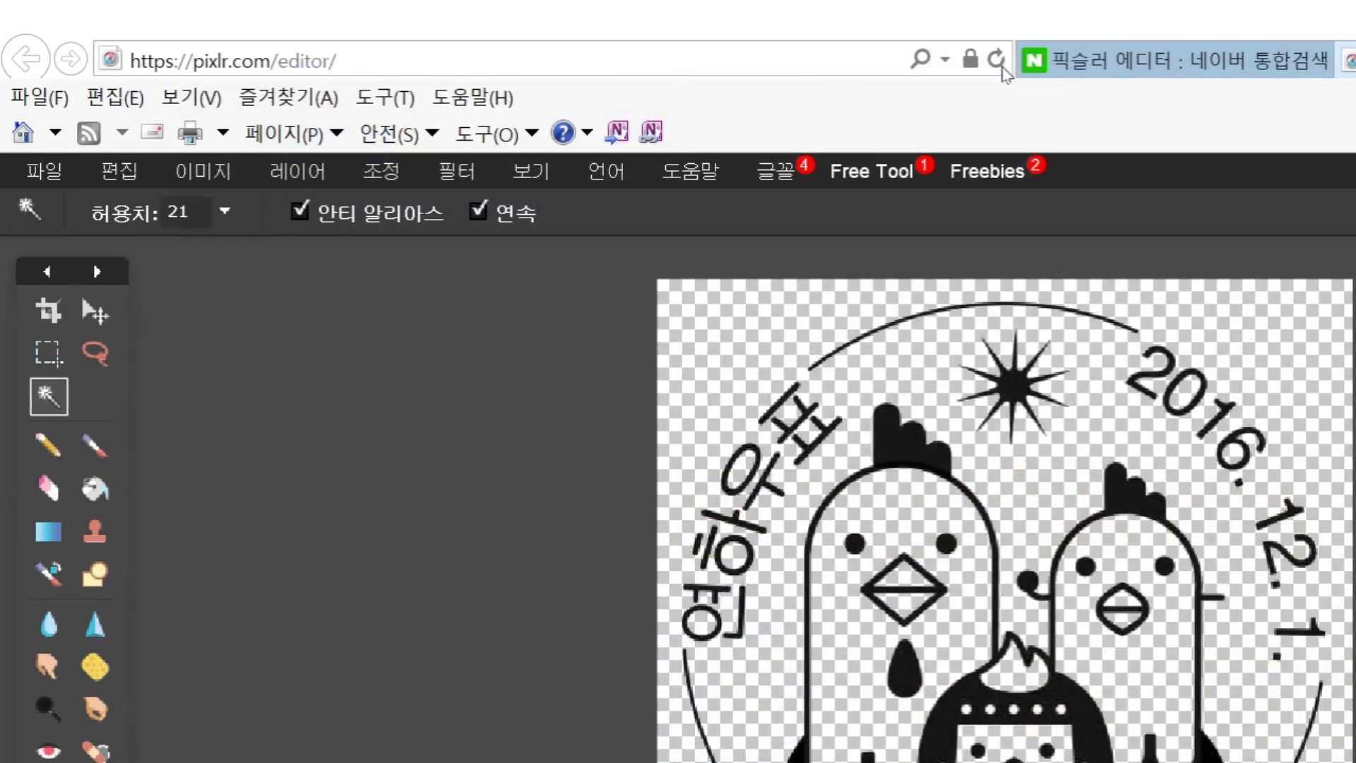
Step: Close the browser together with all its open tabs
left_click(1346, 23)
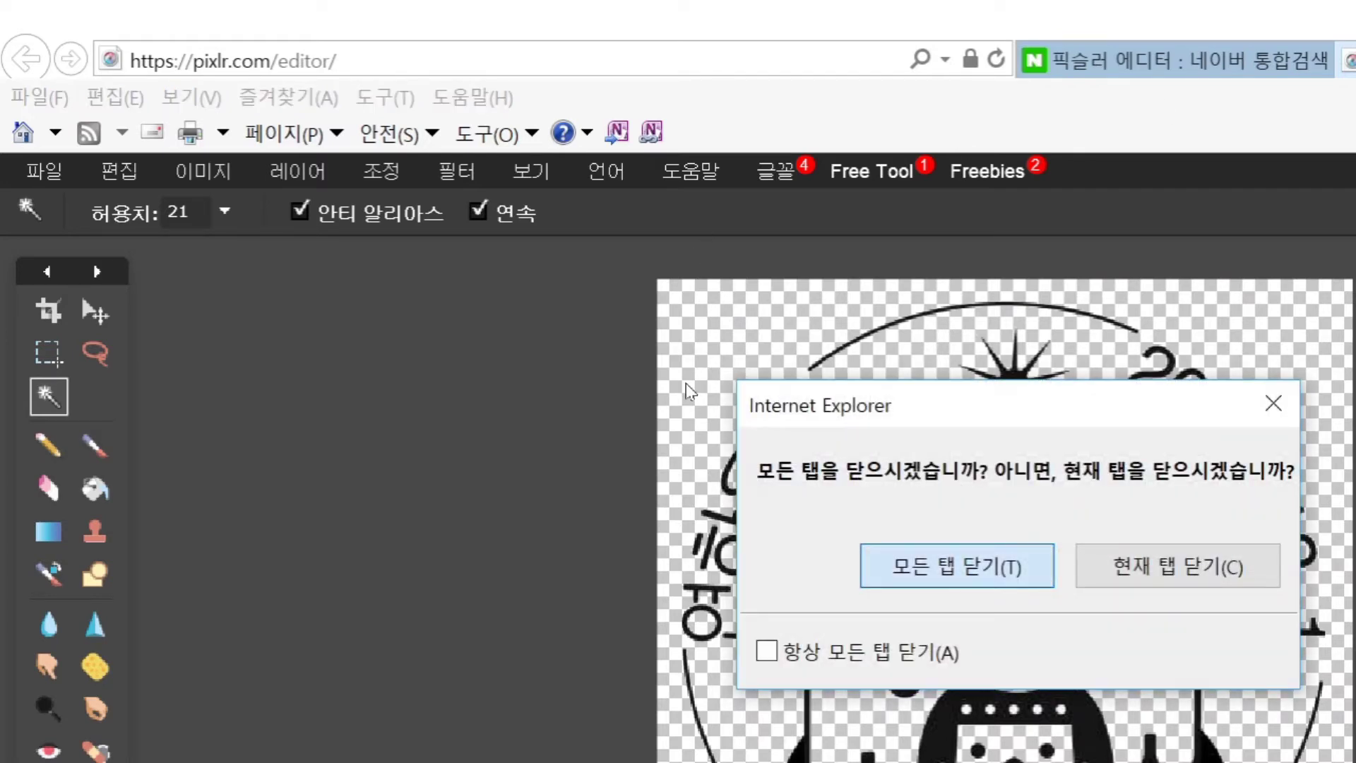
key("Return")
key("Return")
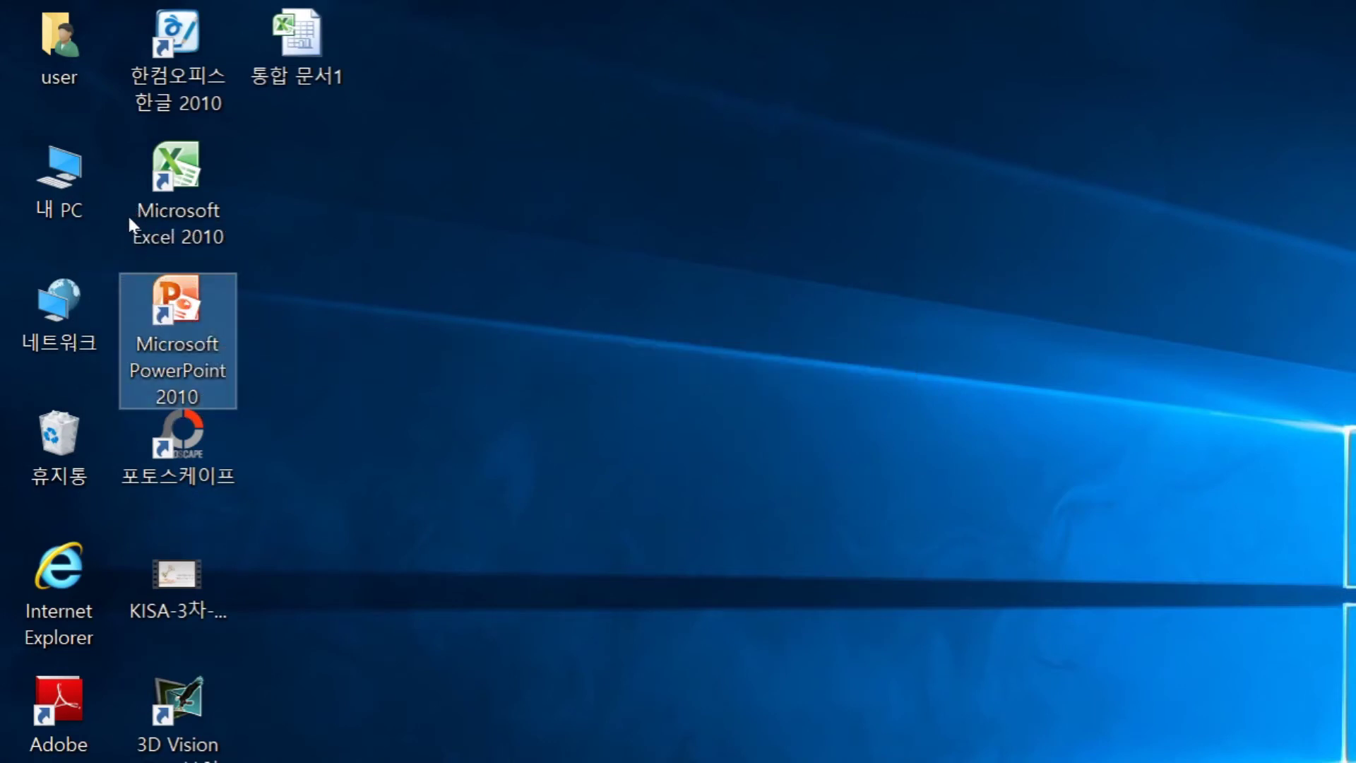
Step: Switch to Microsoft PowerPoint 2010 and give the first slide the blank layout (빈 화면)
key("Return")
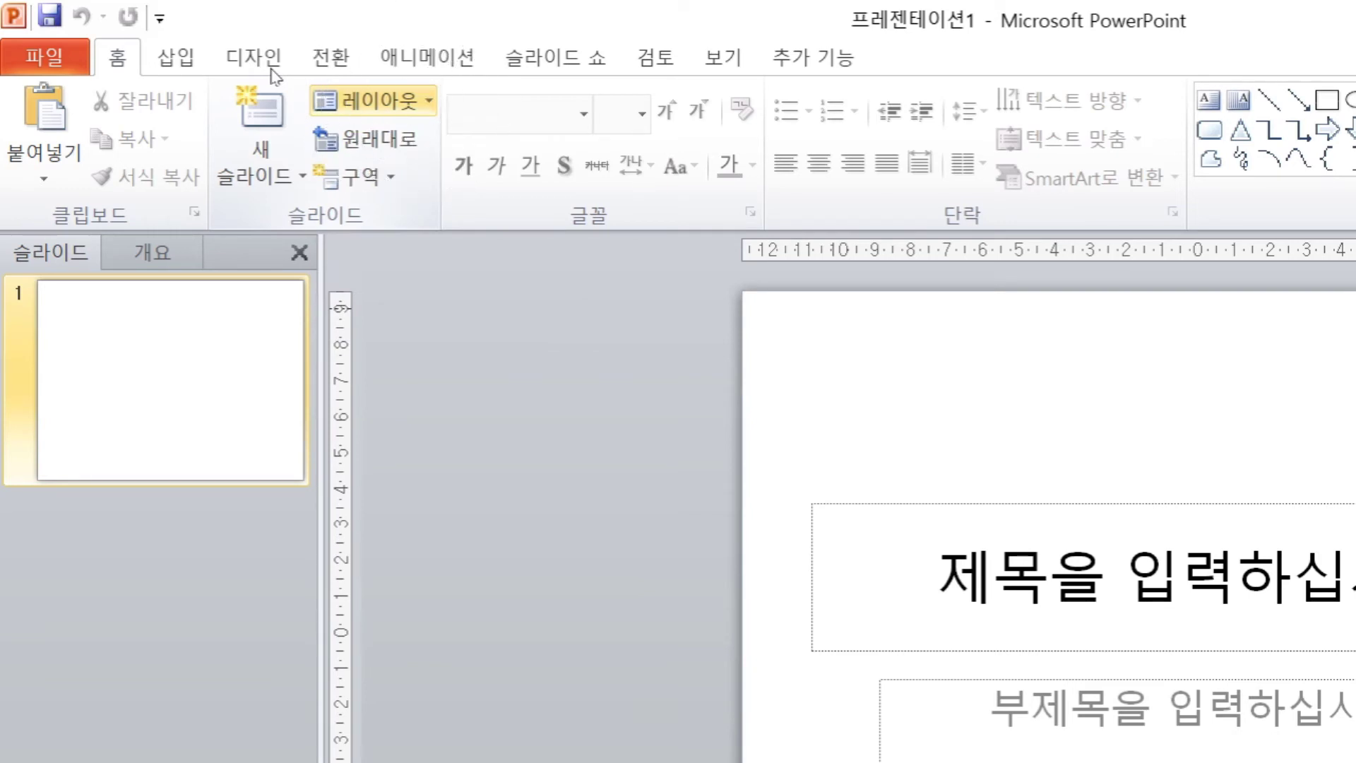
left_click(373, 100)
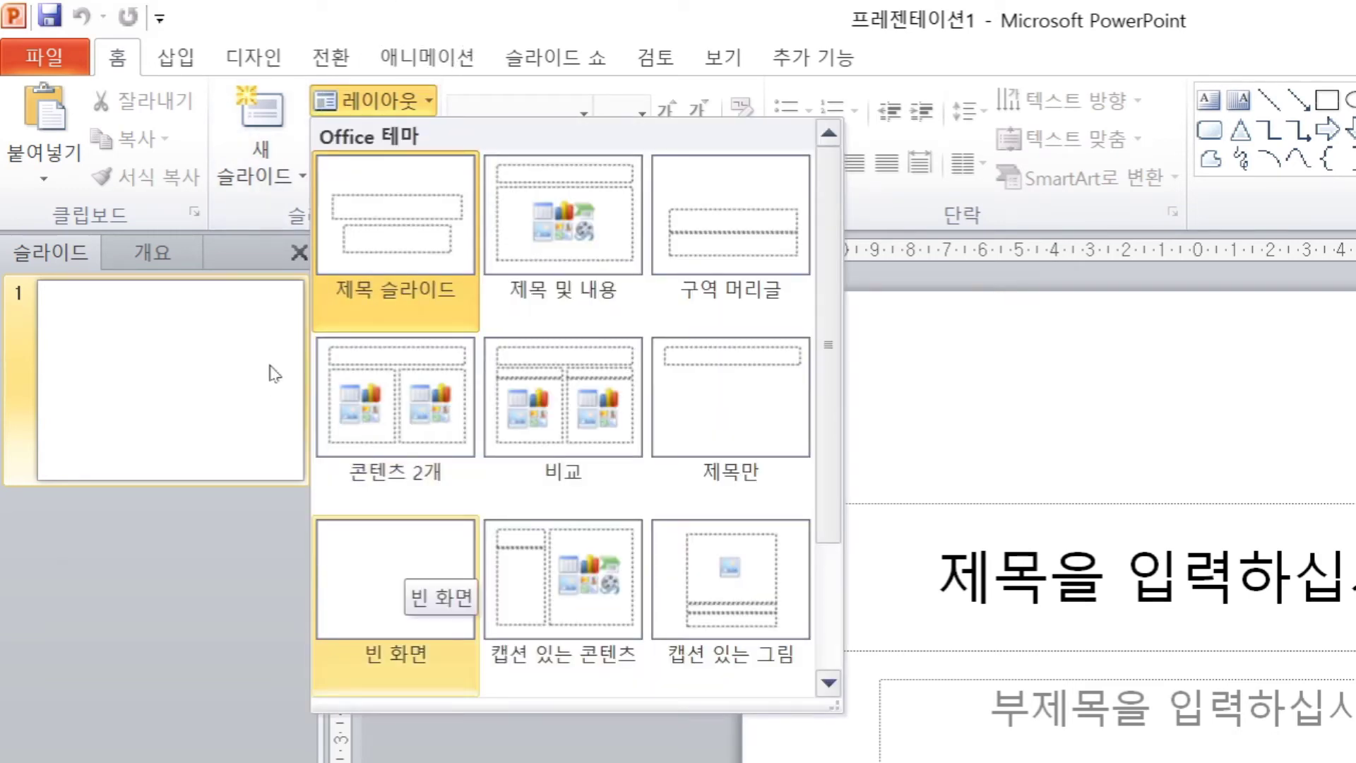
left_click(403, 547)
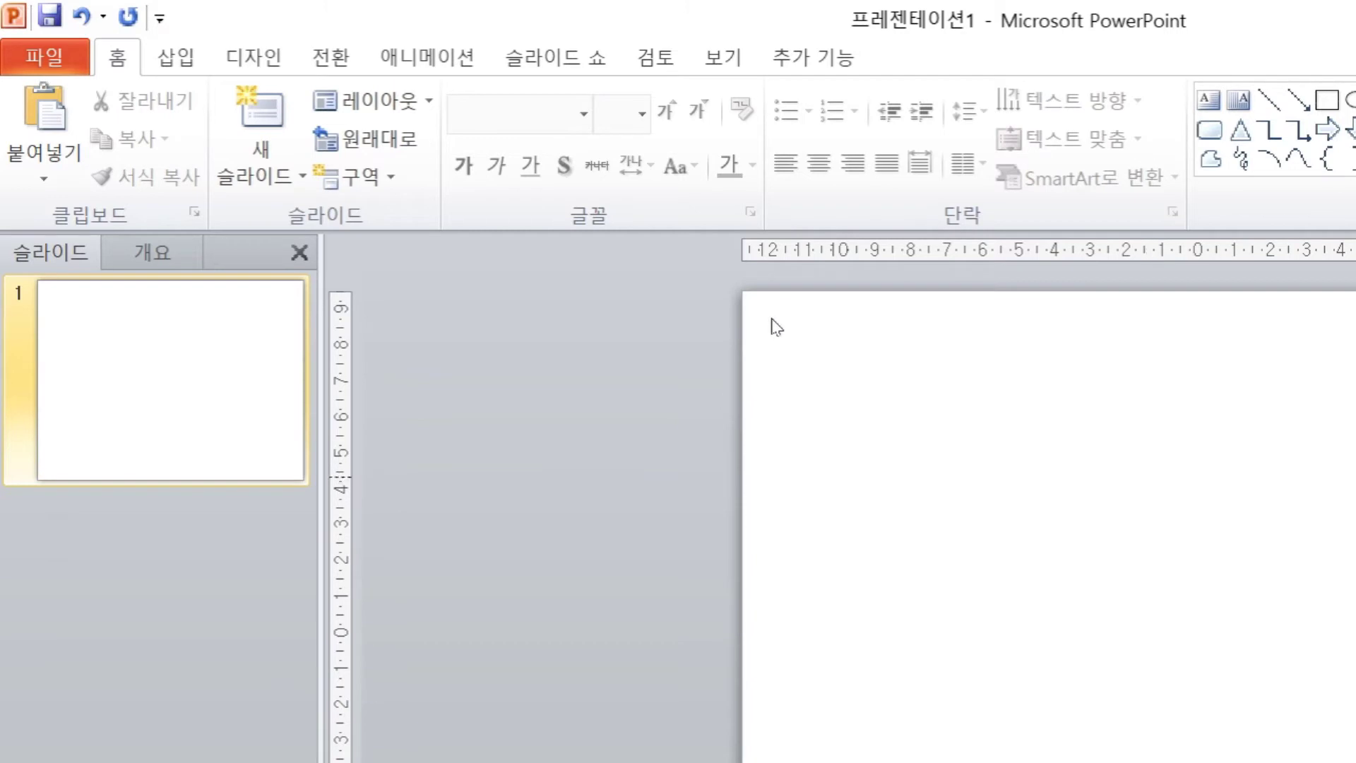
Step: Insert the 도장 and 도장2 pictures together from the 3장 folder inside 4월 이미지편집 on drive F
scroll(117, 55, "down", 1)
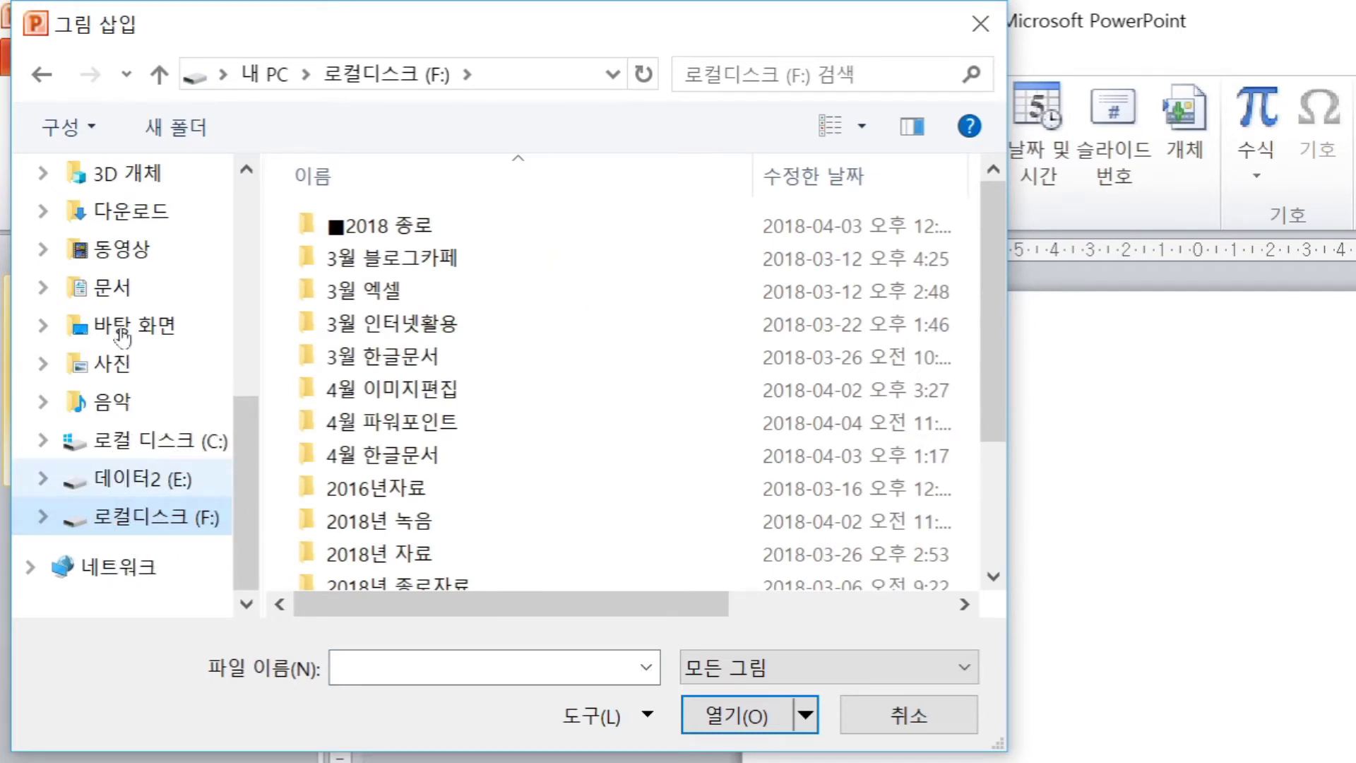
left_click(392, 388)
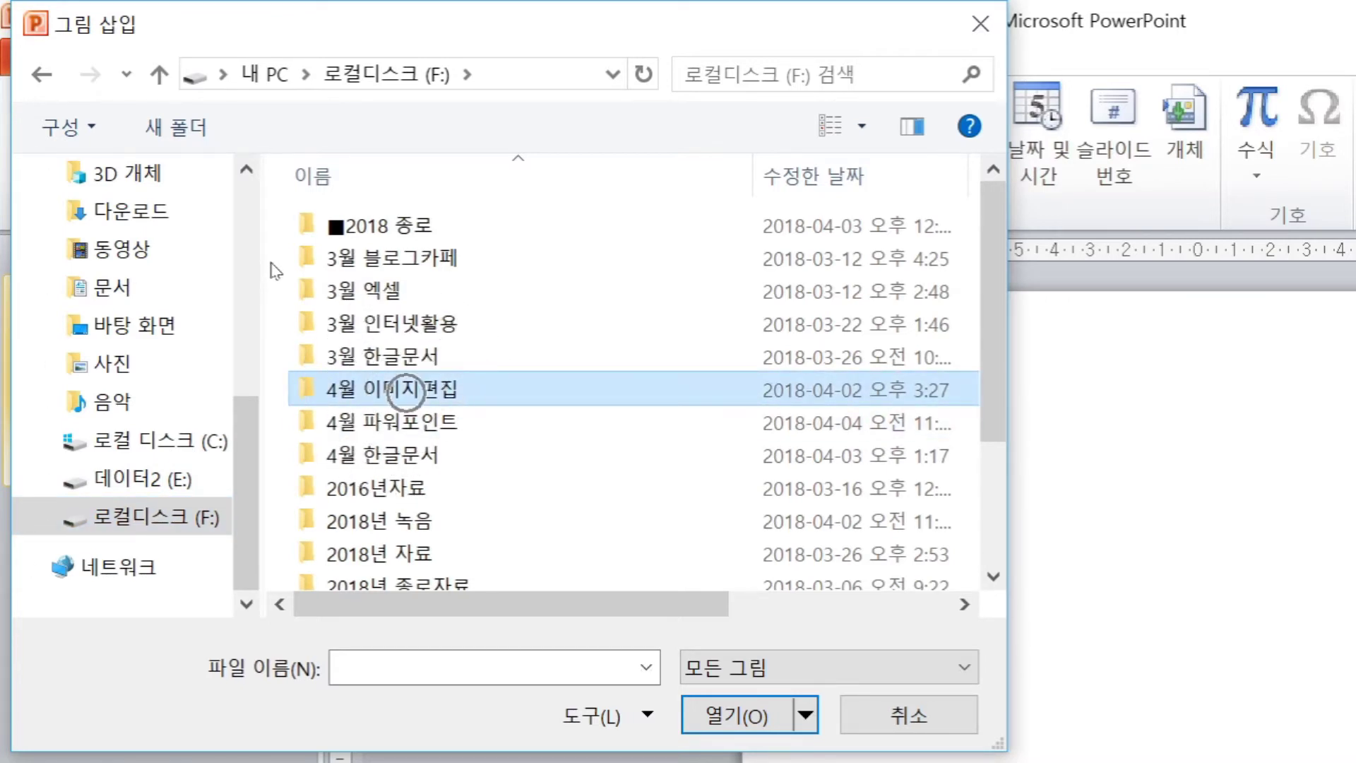
key("Return")
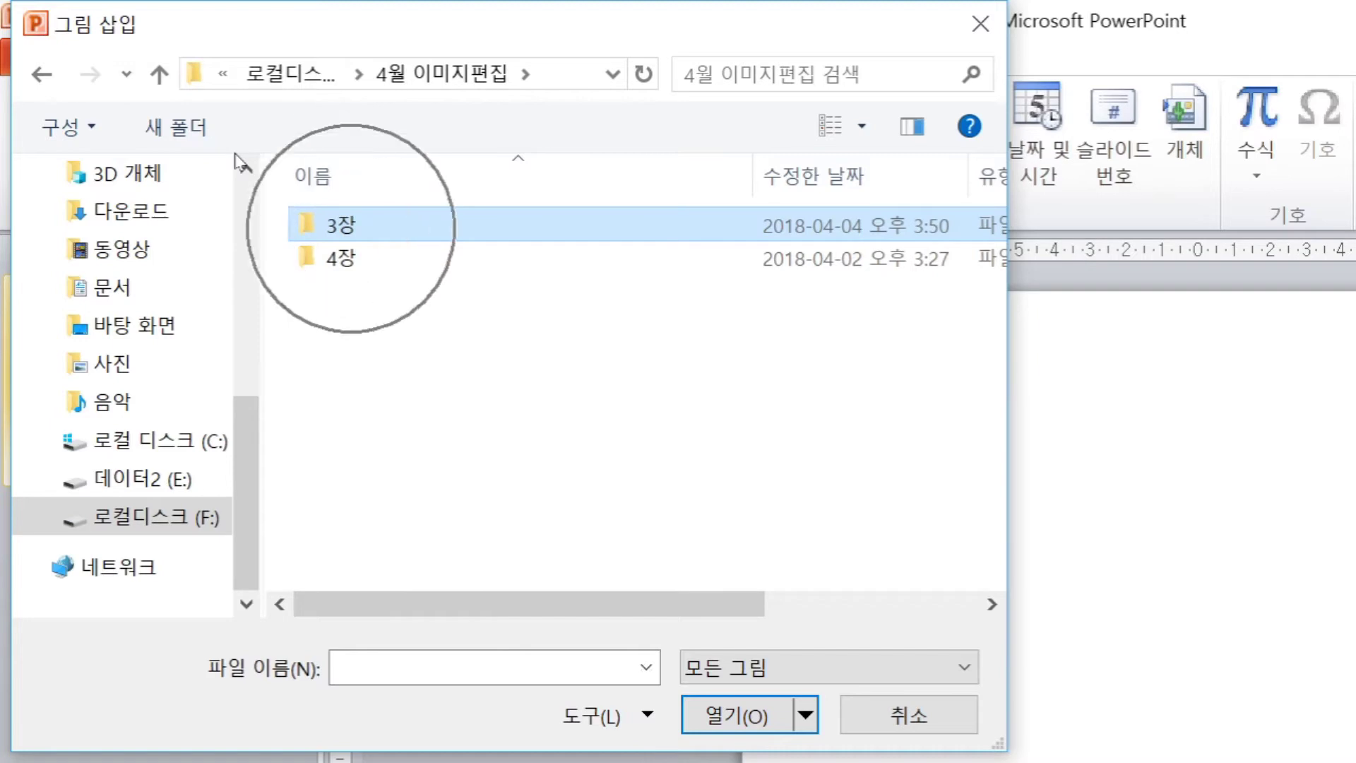
double_click(332, 224)
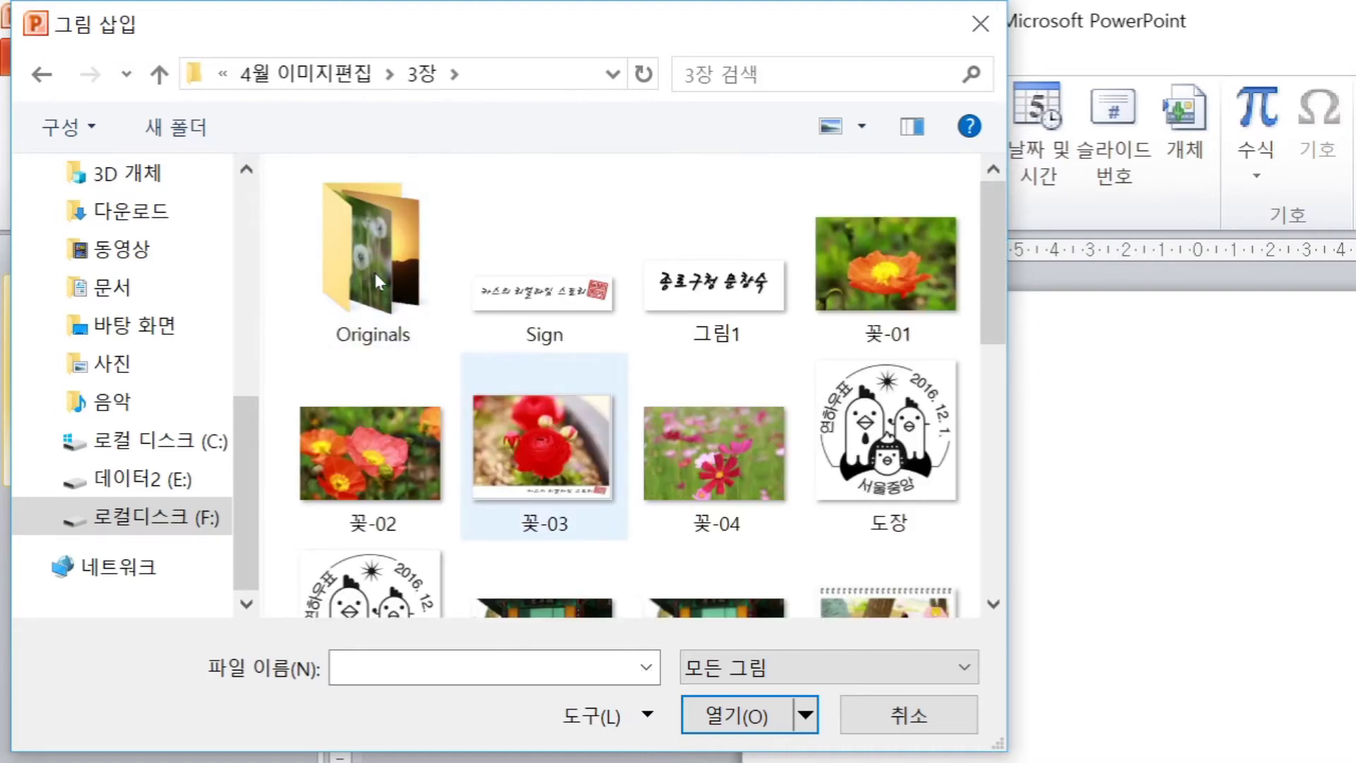
key("Right")
key("Right")
scroll(621, 266, "down", 1)
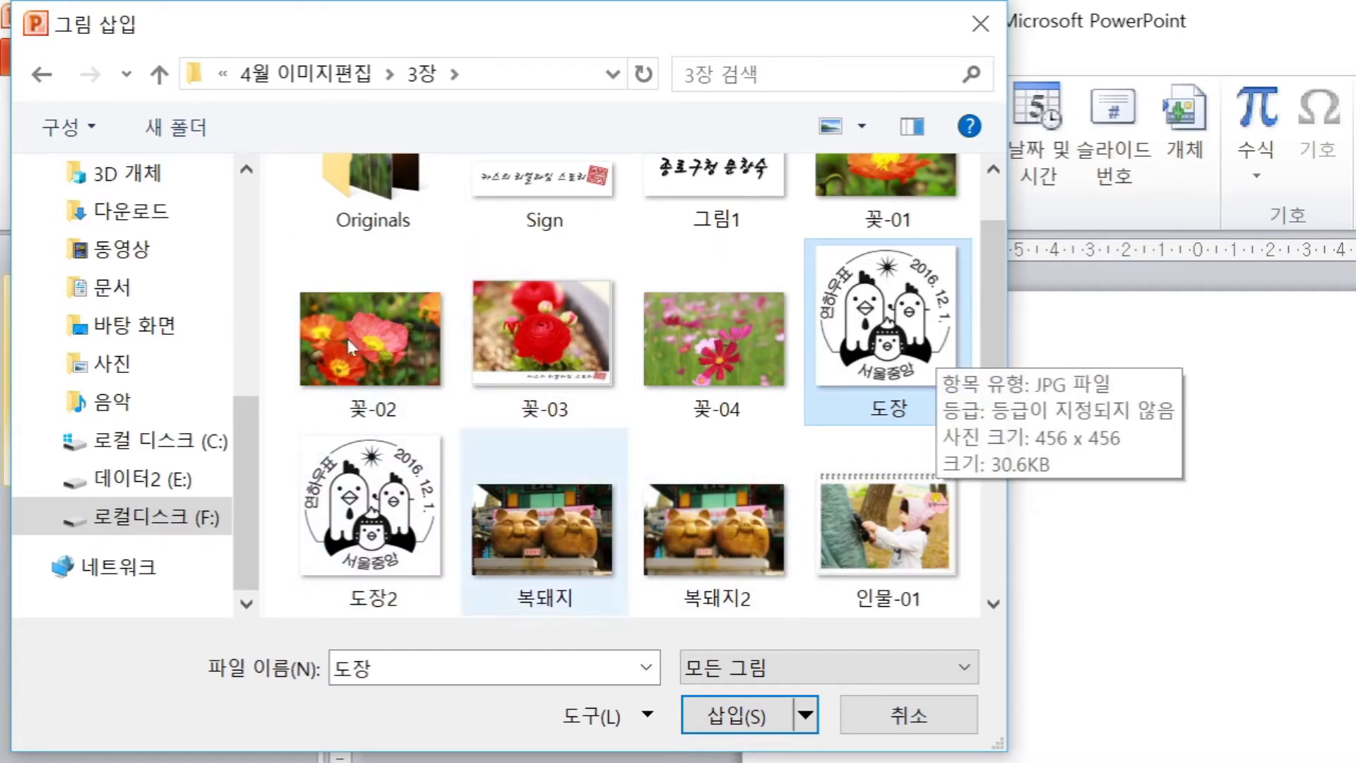
key("ctrl+space")
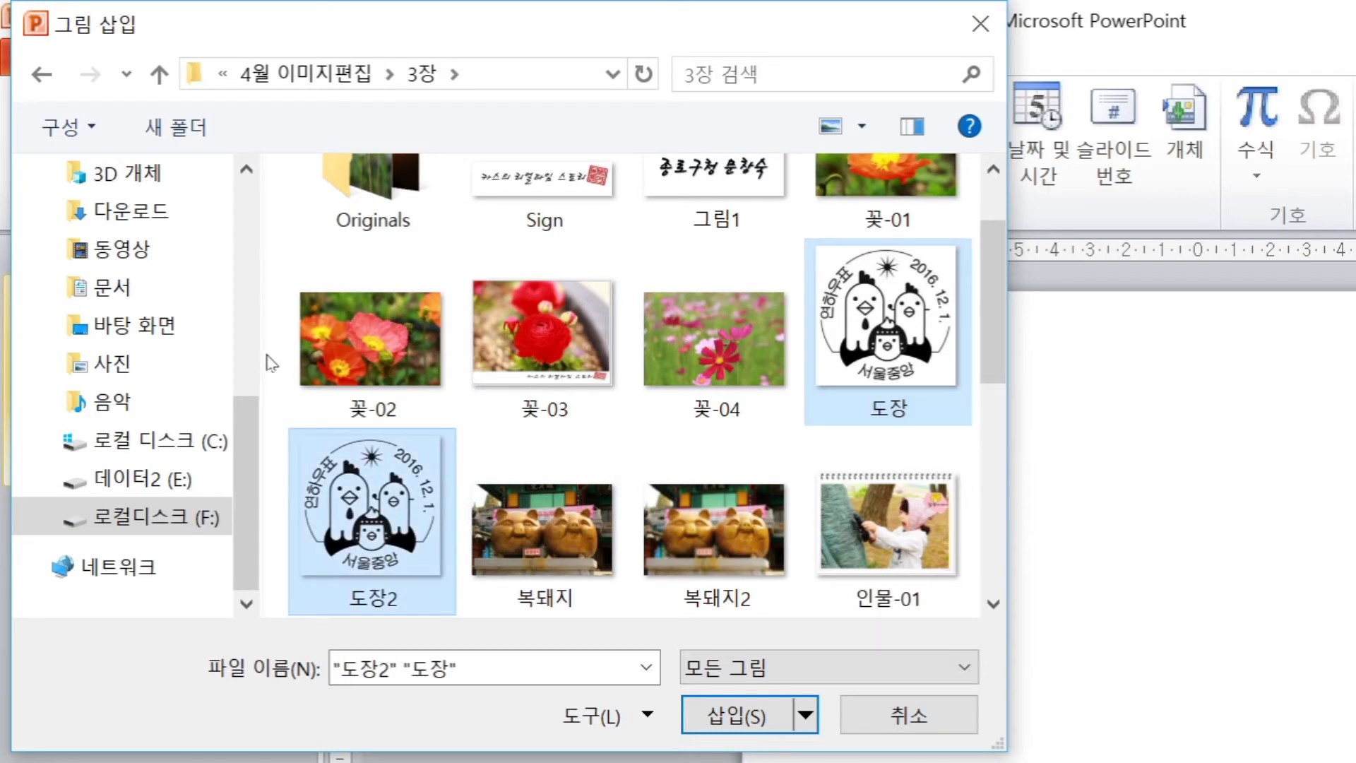
key("Tab")
key("Tab")
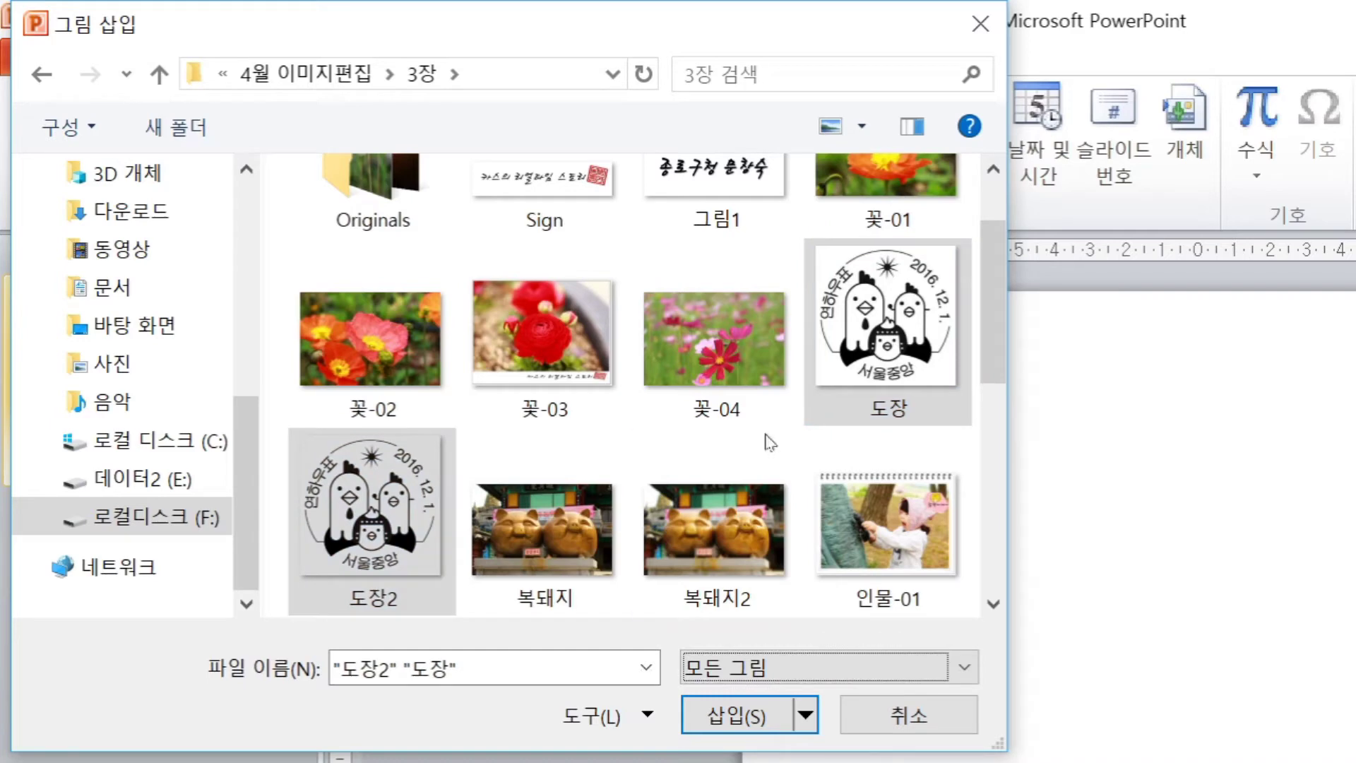
key("Return")
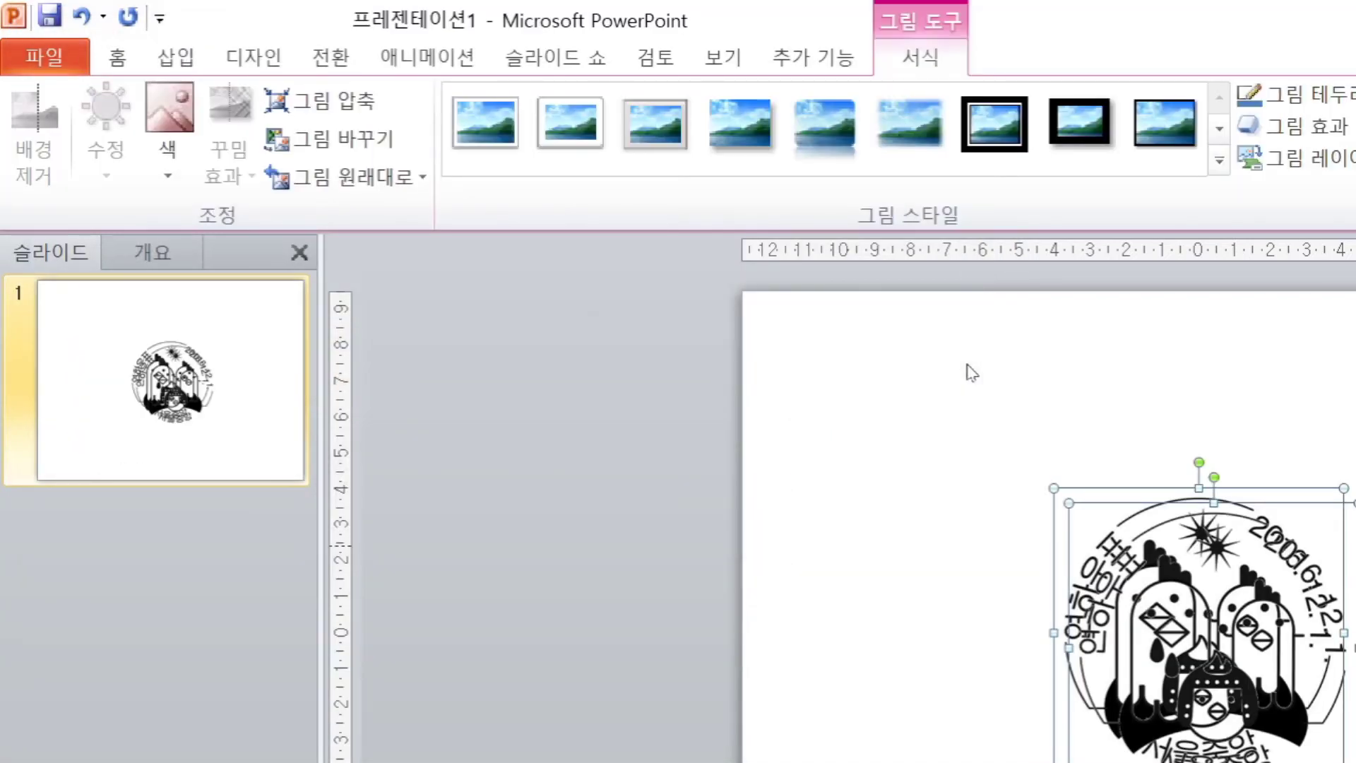
Step: Separate the two overlapping stamp pictures so they sit side by side on the slide
left_click(950, 368)
key("ctrl+y")
key("ctrl+z")
key("ctrl+z")
key("ctrl+z")
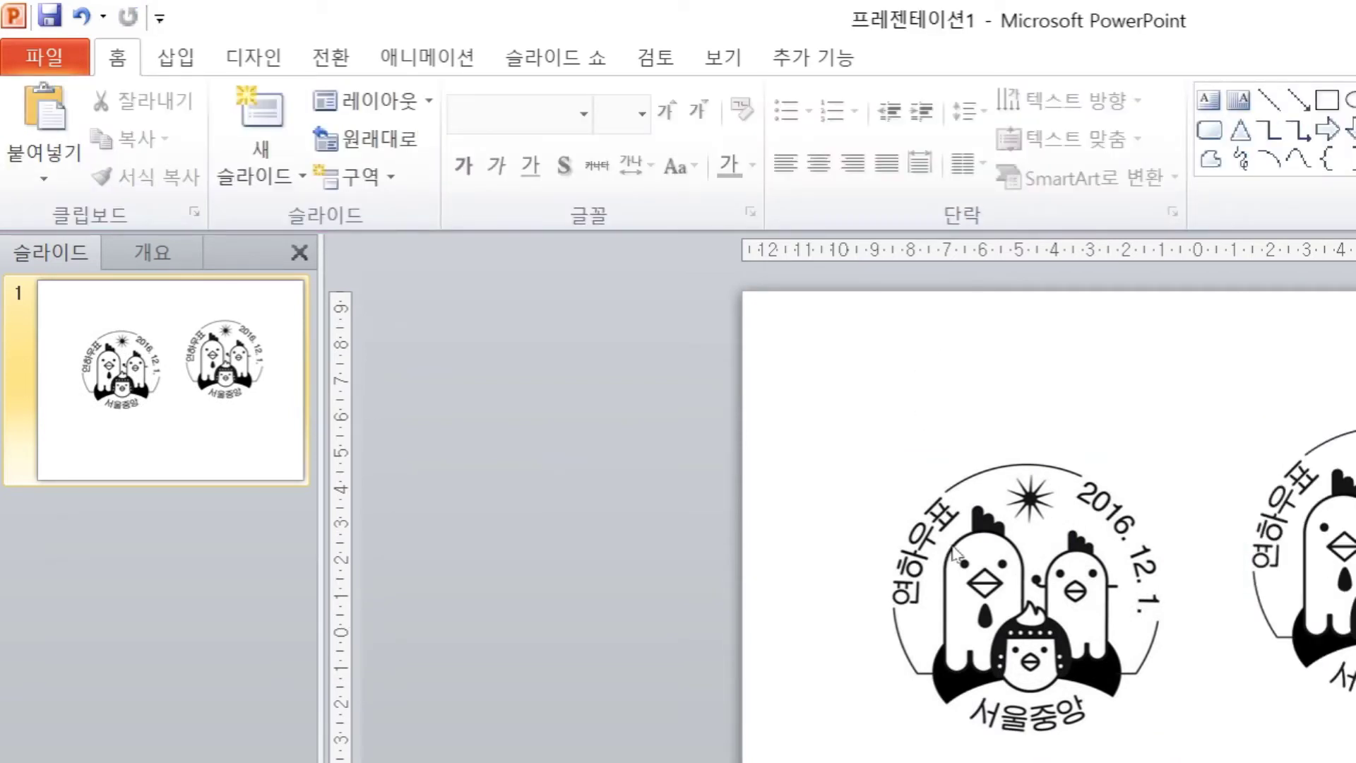
Step: Fill the slide background with the standard solid yellow (노랑)
key("shift+F10")
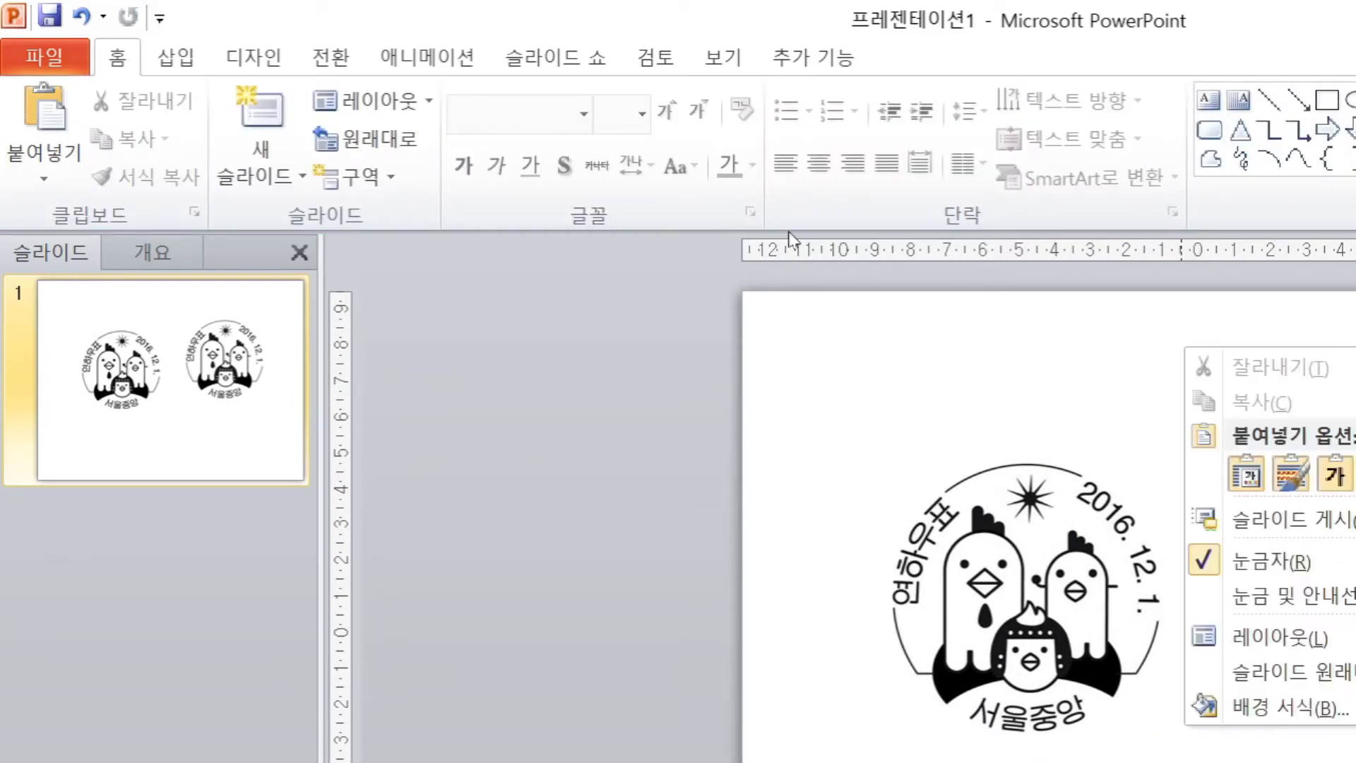
key("Down")
key("Down")
key("Down")
key("Down")
key("Down")
key("Down")
key("Down")
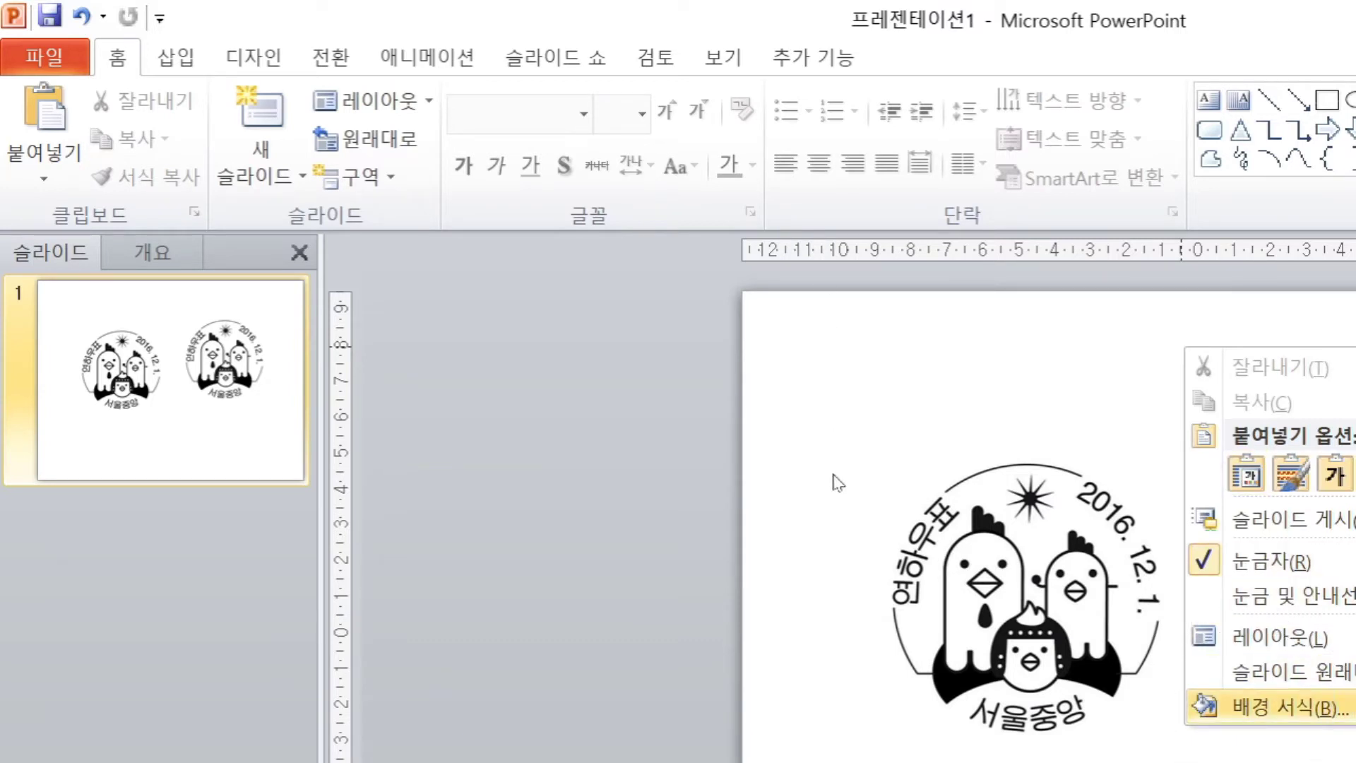
key("Return")
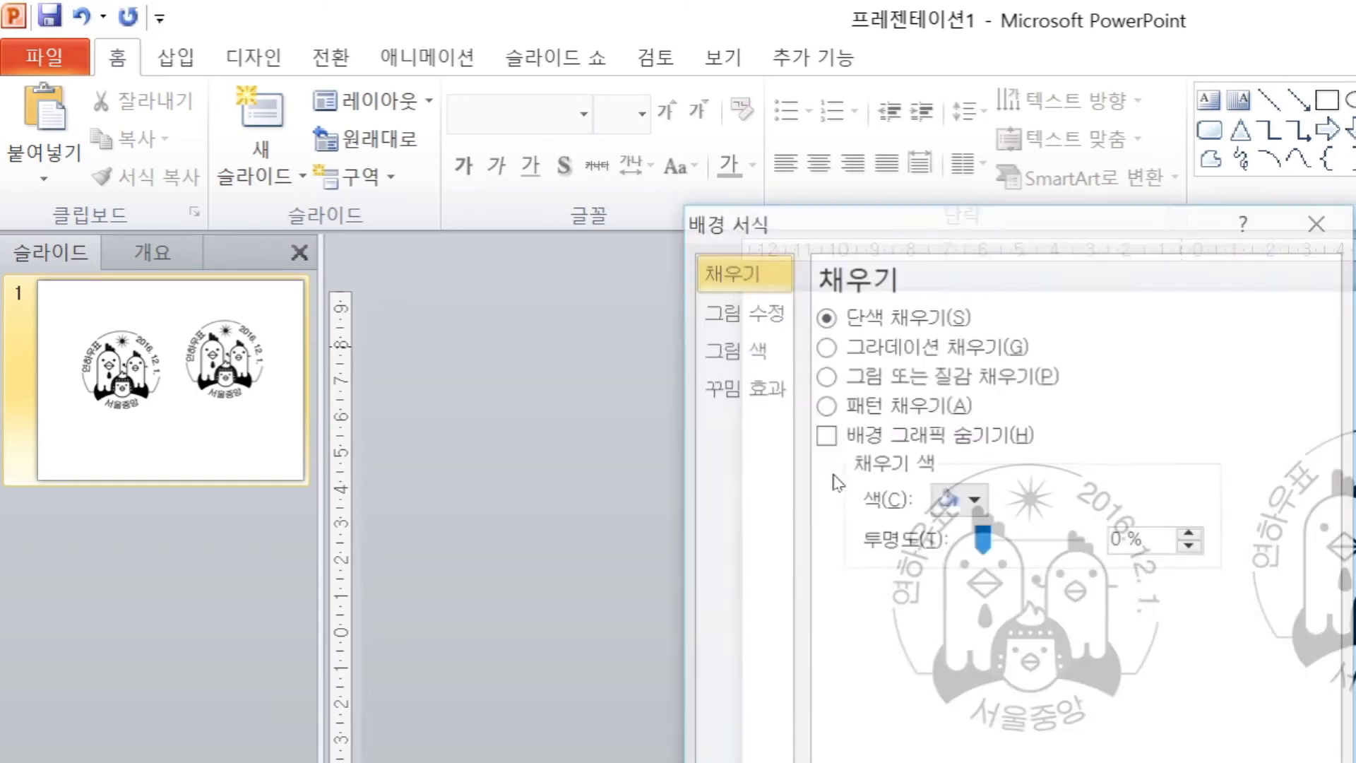
left_click_drag(689, 207, 680, 173)
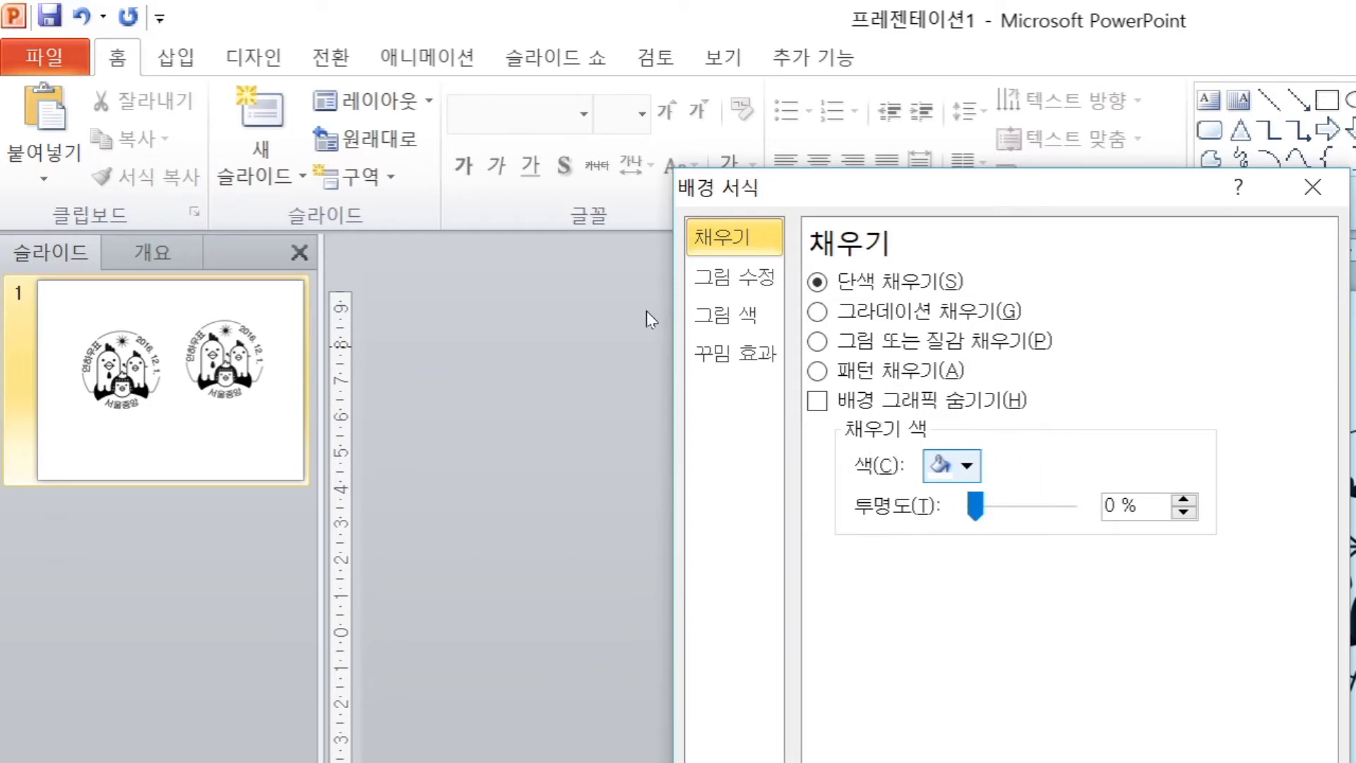
key("alt+c")
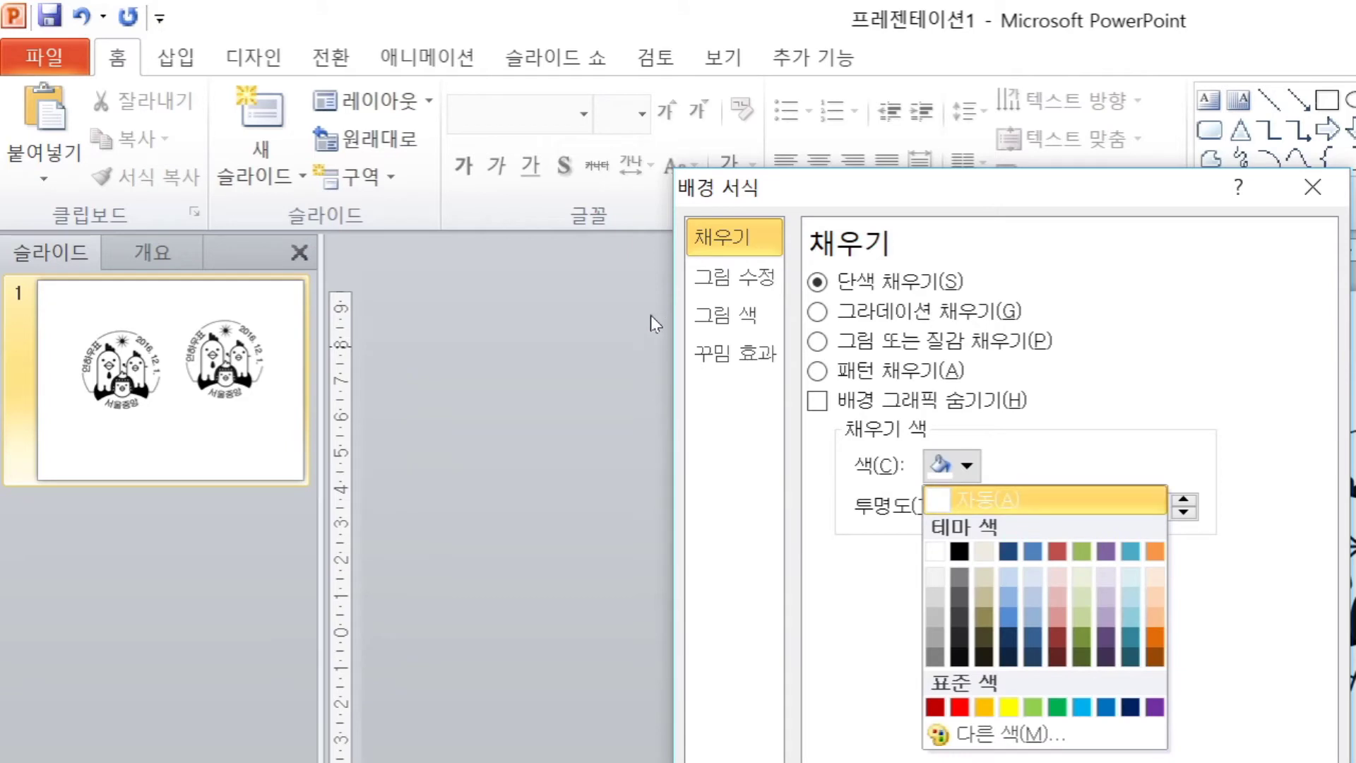
key("Up")
key("Up")
key("Right")
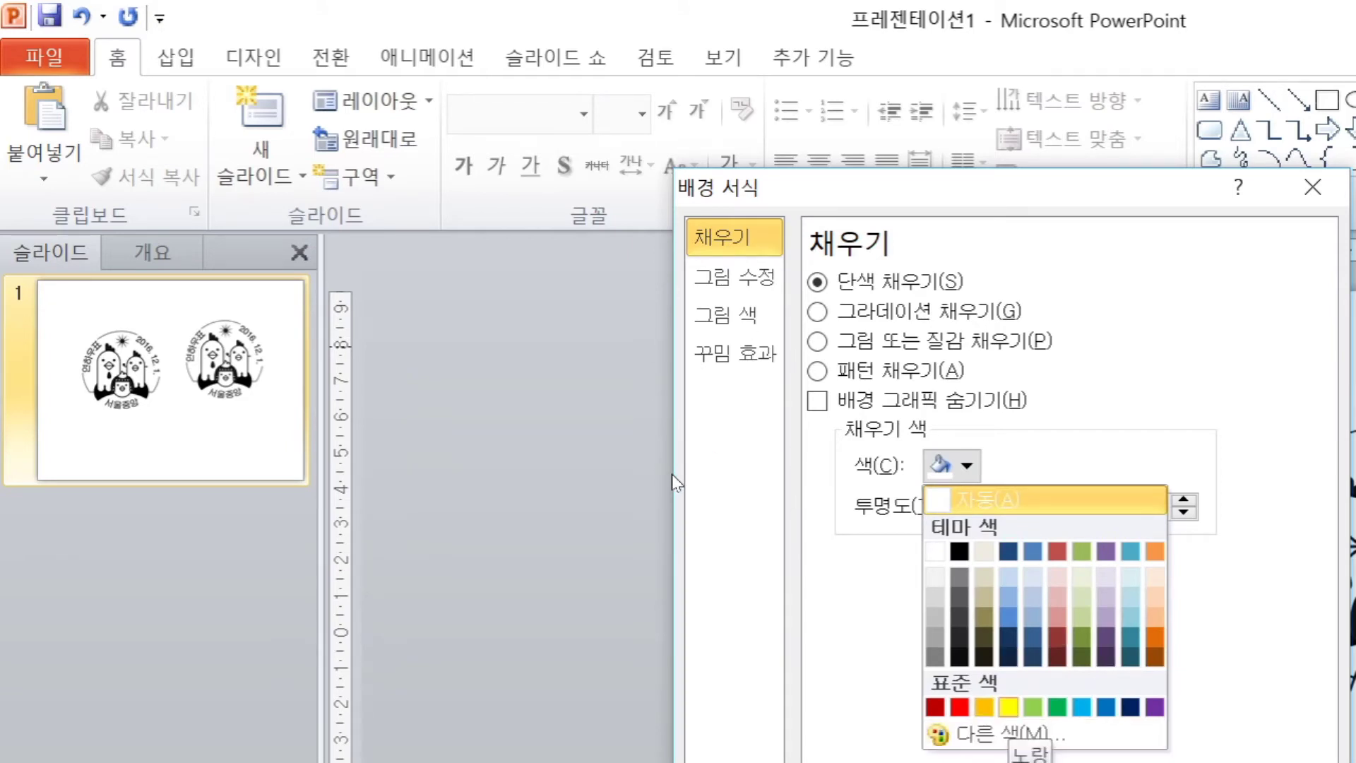
key("Return")
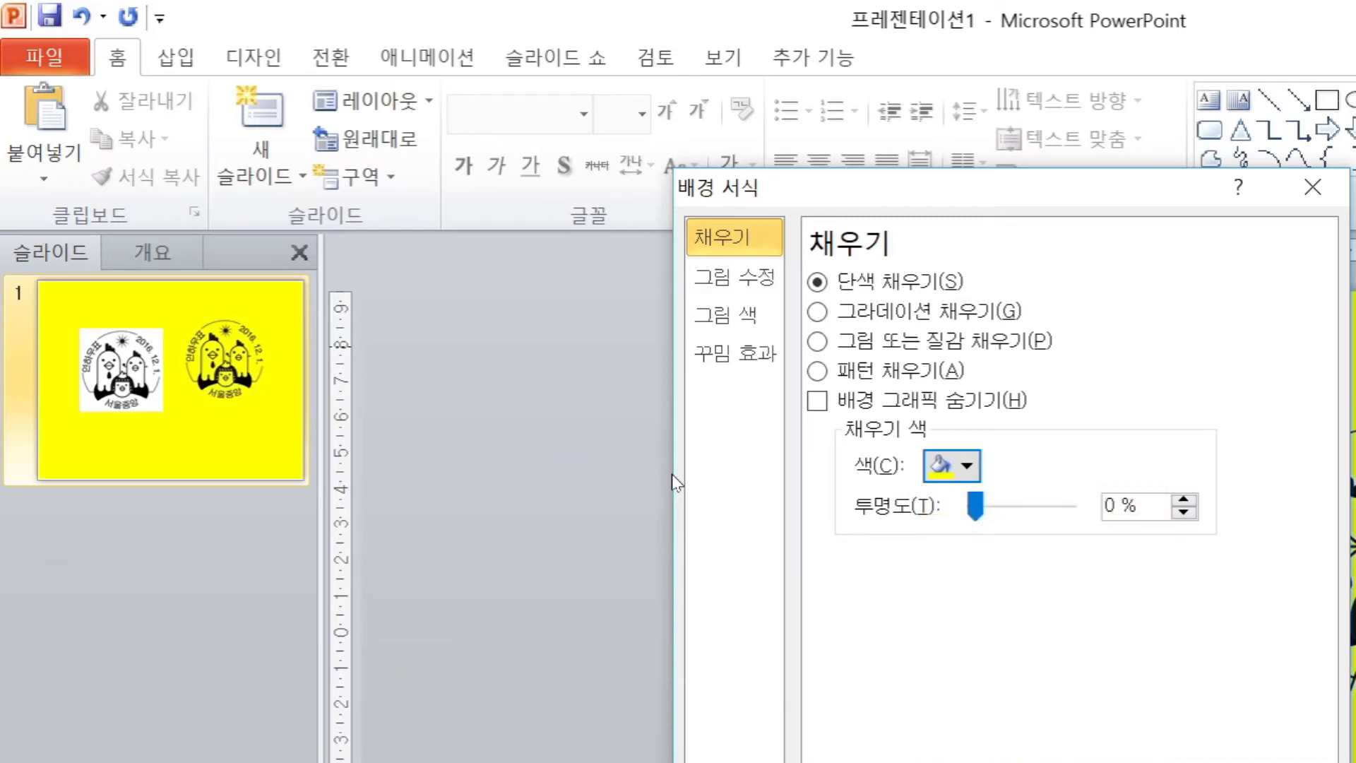
Step: Close the background formatting and nudge the white-background stamp picture slightly up and to the left on the slide
key("Escape")
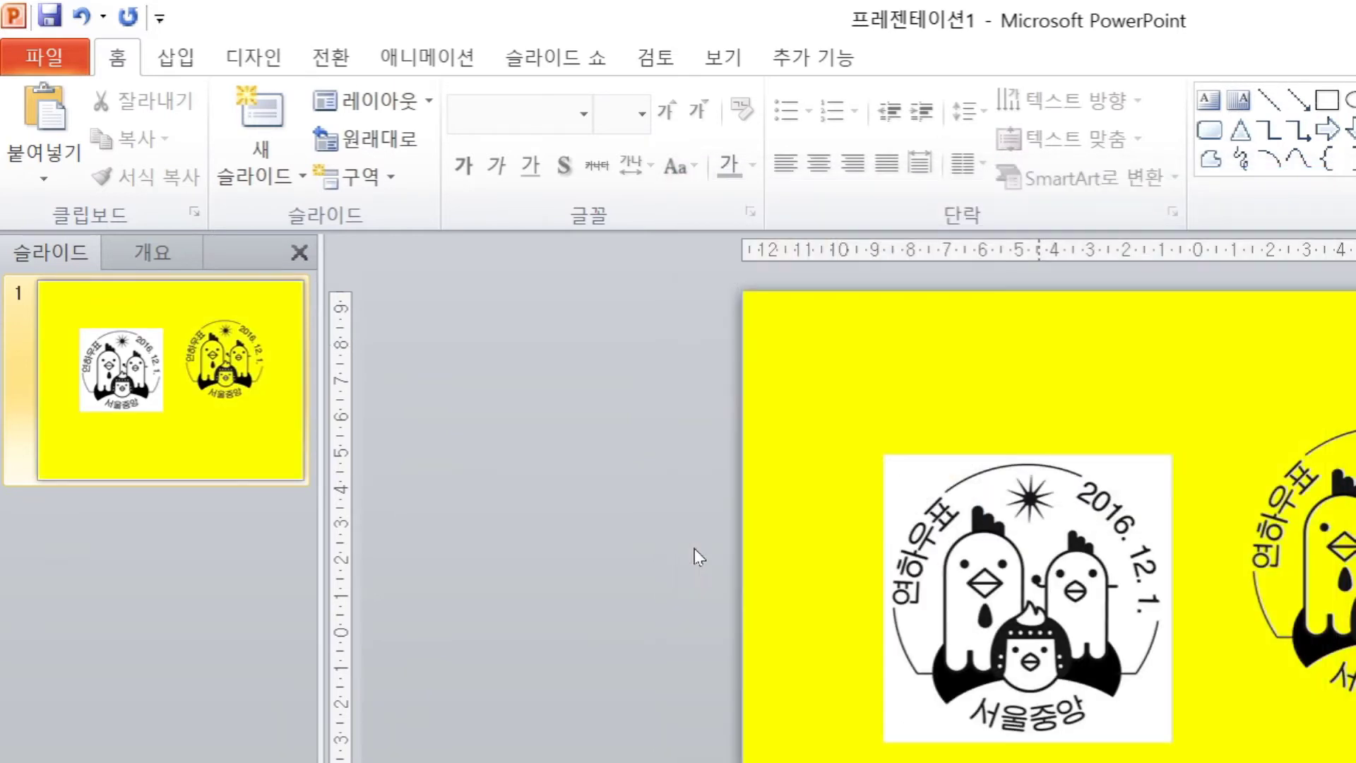
key("Tab")
key("Up")
key("Up")
key("Up")
key("Left")
key("Left")
key("Left")
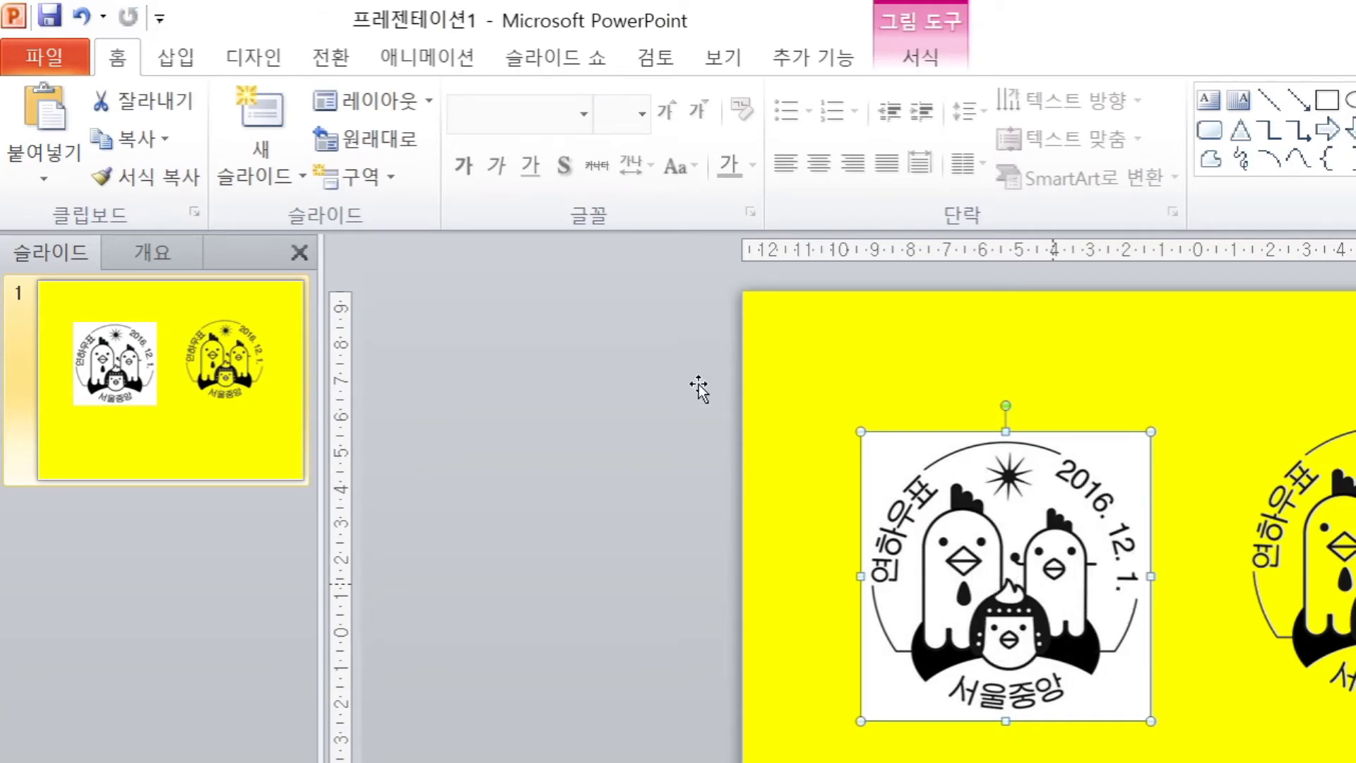
Step: Select each of the two stamp pictures in turn to compare the original background with the transparent one, and deselect them
key("Tab")
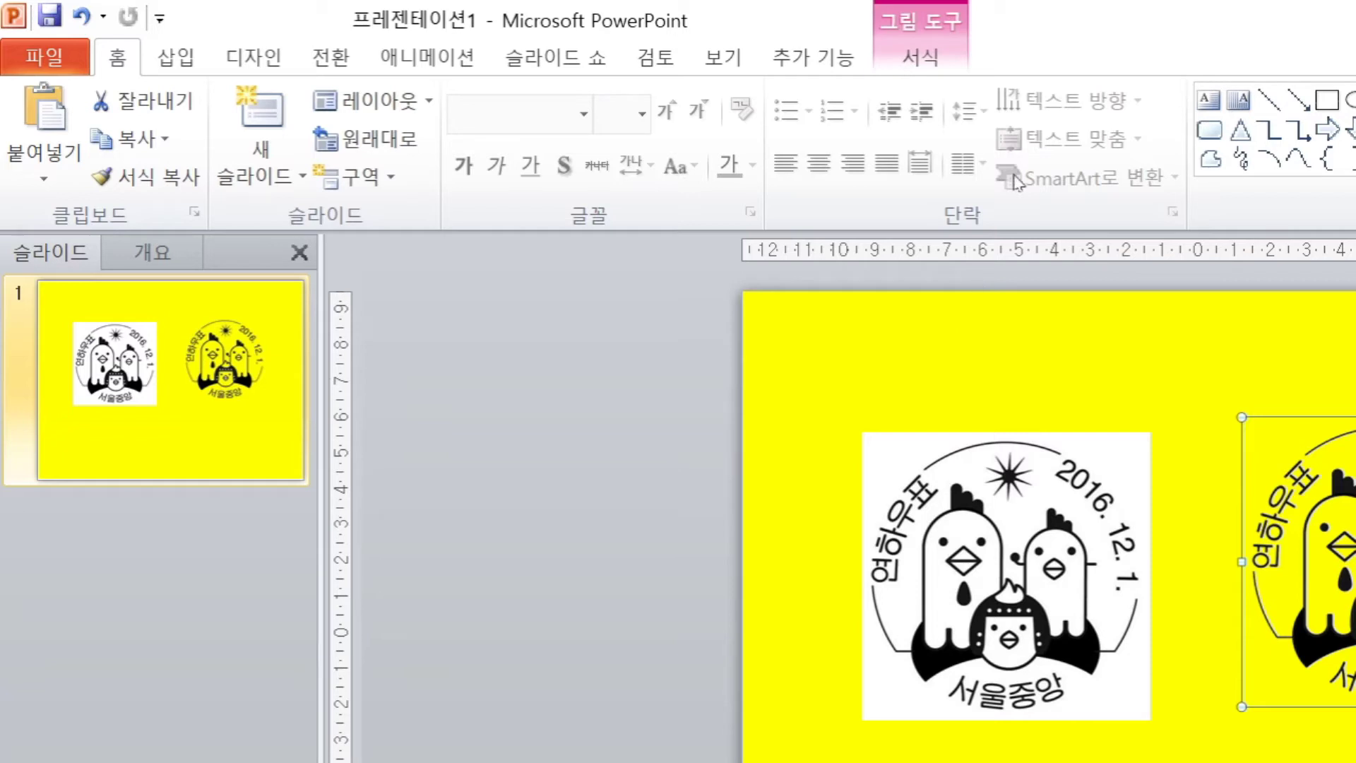
left_click(1057, 299)
key("Tab")
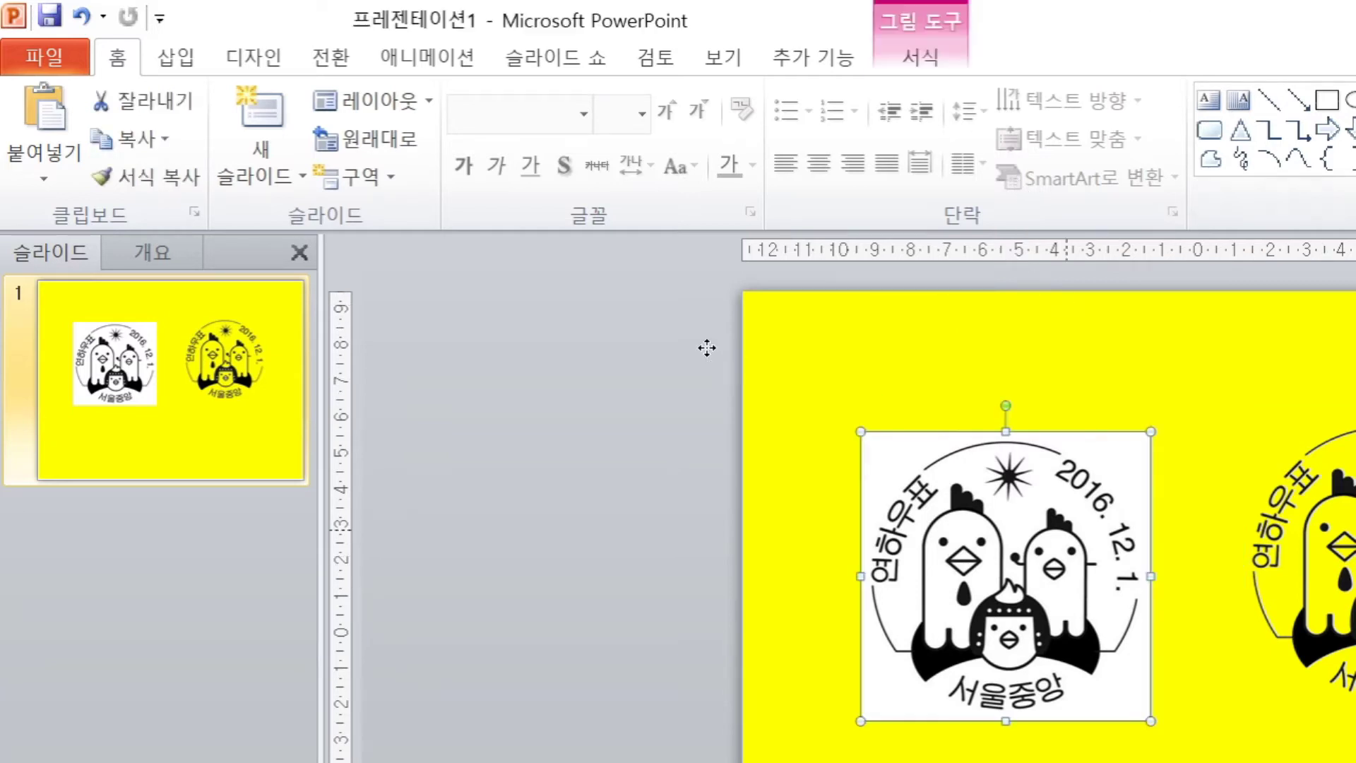
key("Tab")
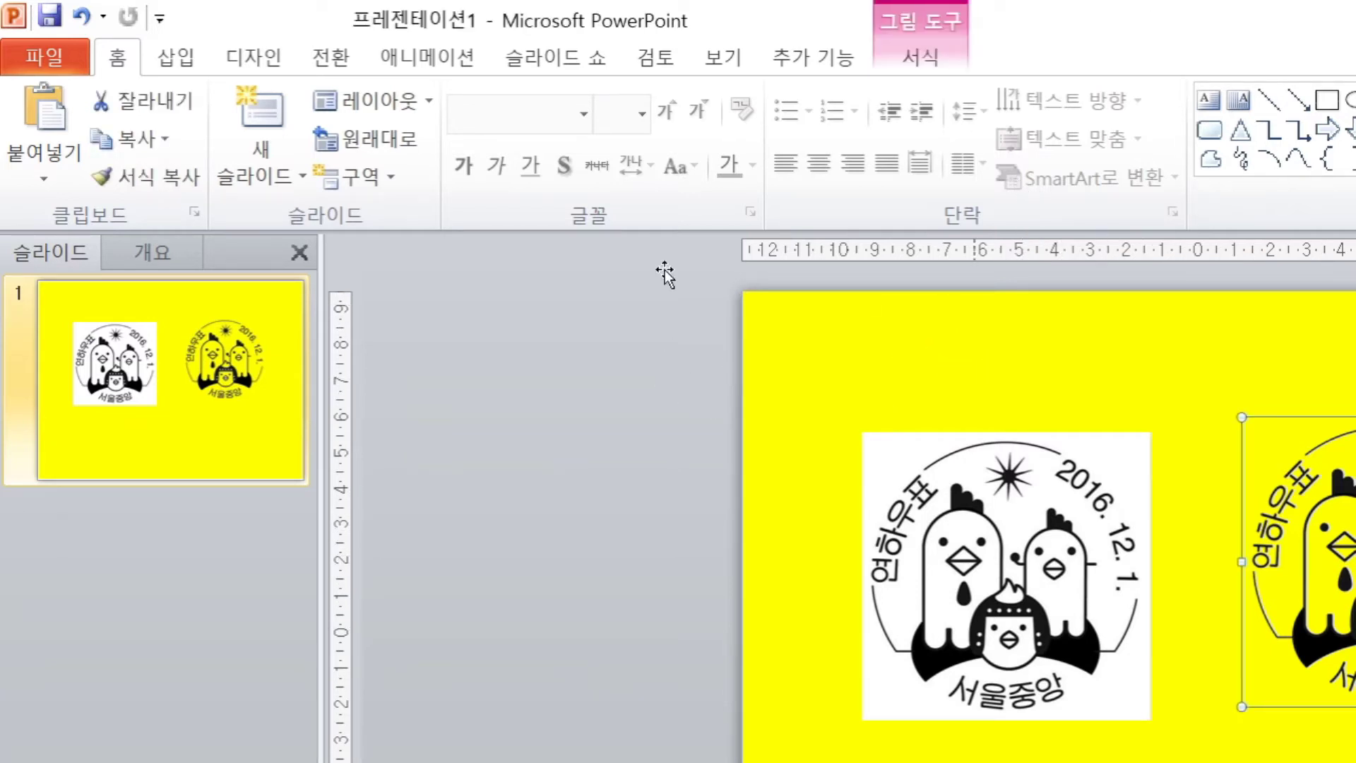
left_click(876, 288)
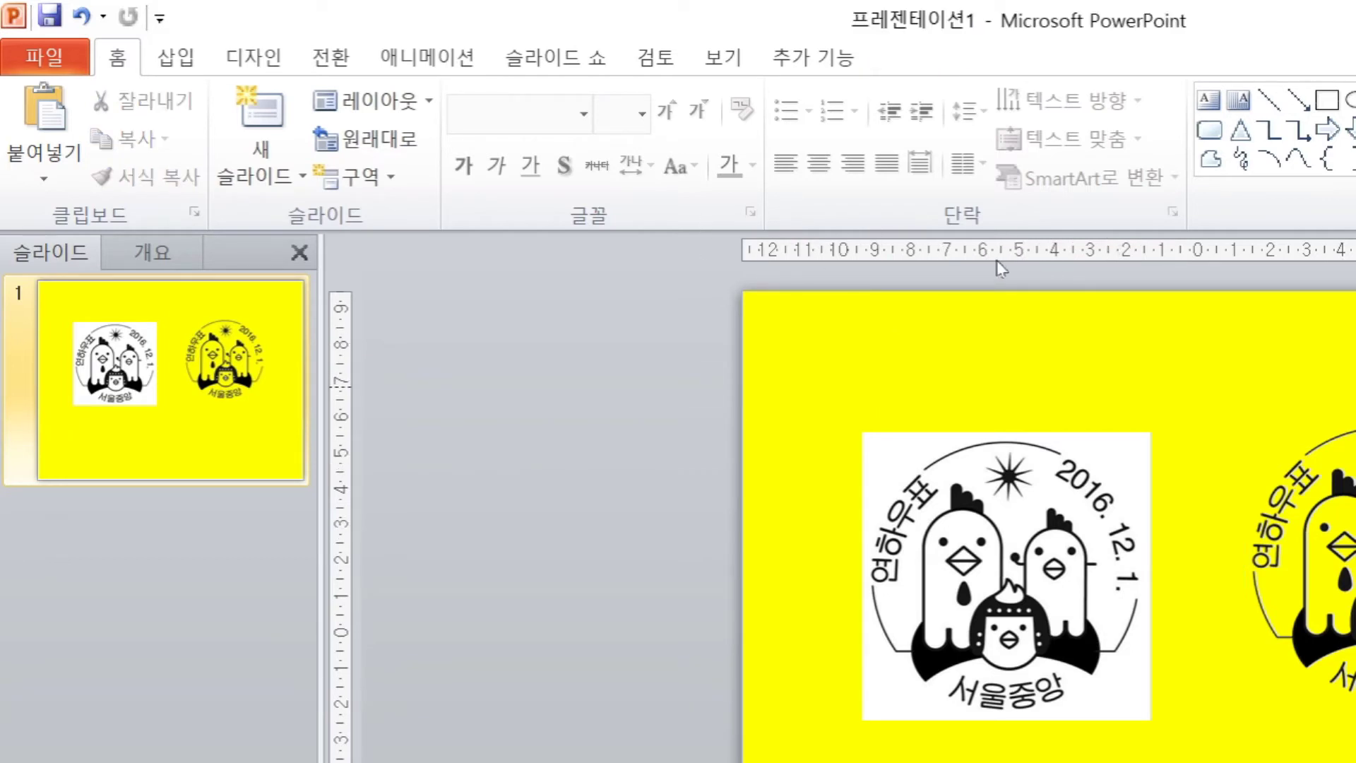
Step: Close the PowerPoint presentation without saving the changes
left_click(1326, 25)
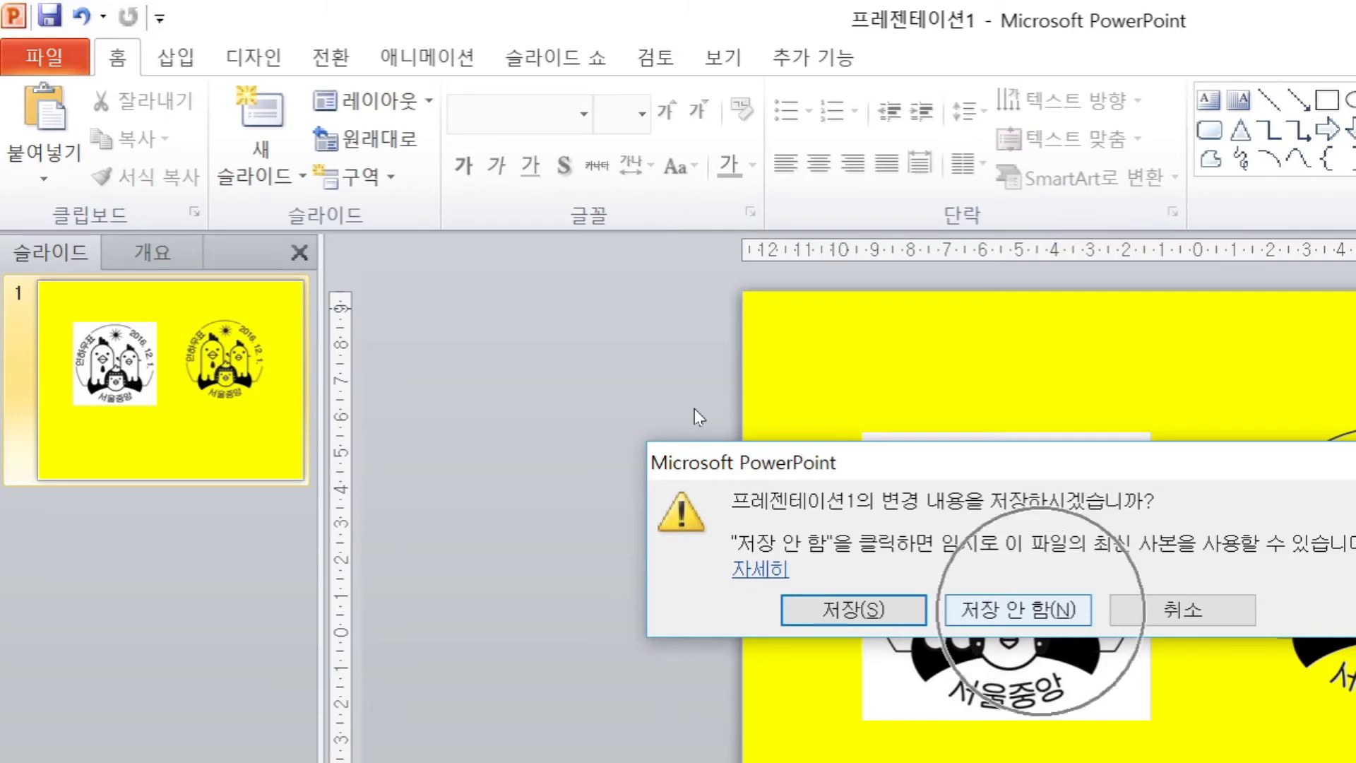
key("Tab")
key("Return")
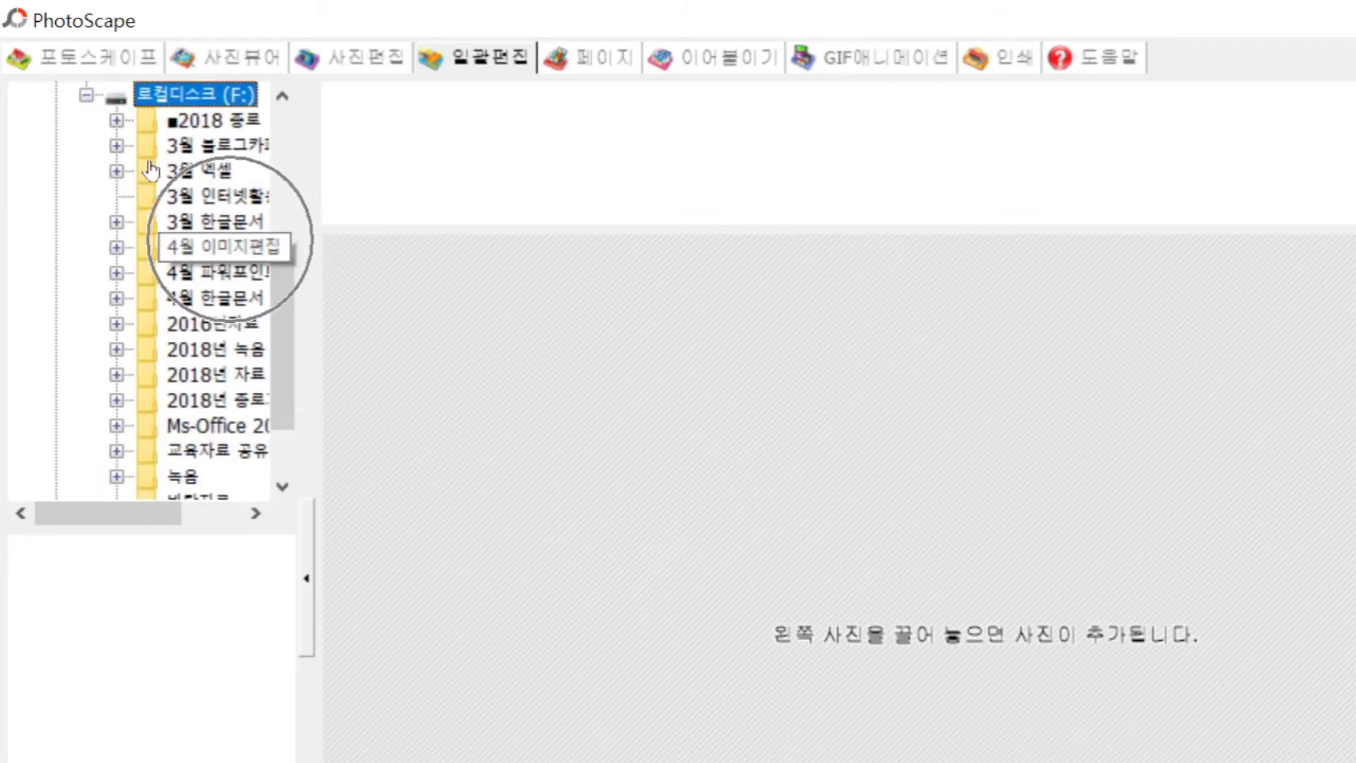
Step: In PhotoScape's batch editor, open the 3장 folder inside 4월 이미지편집 on drive F and browse its pictures
left_click(230, 241)
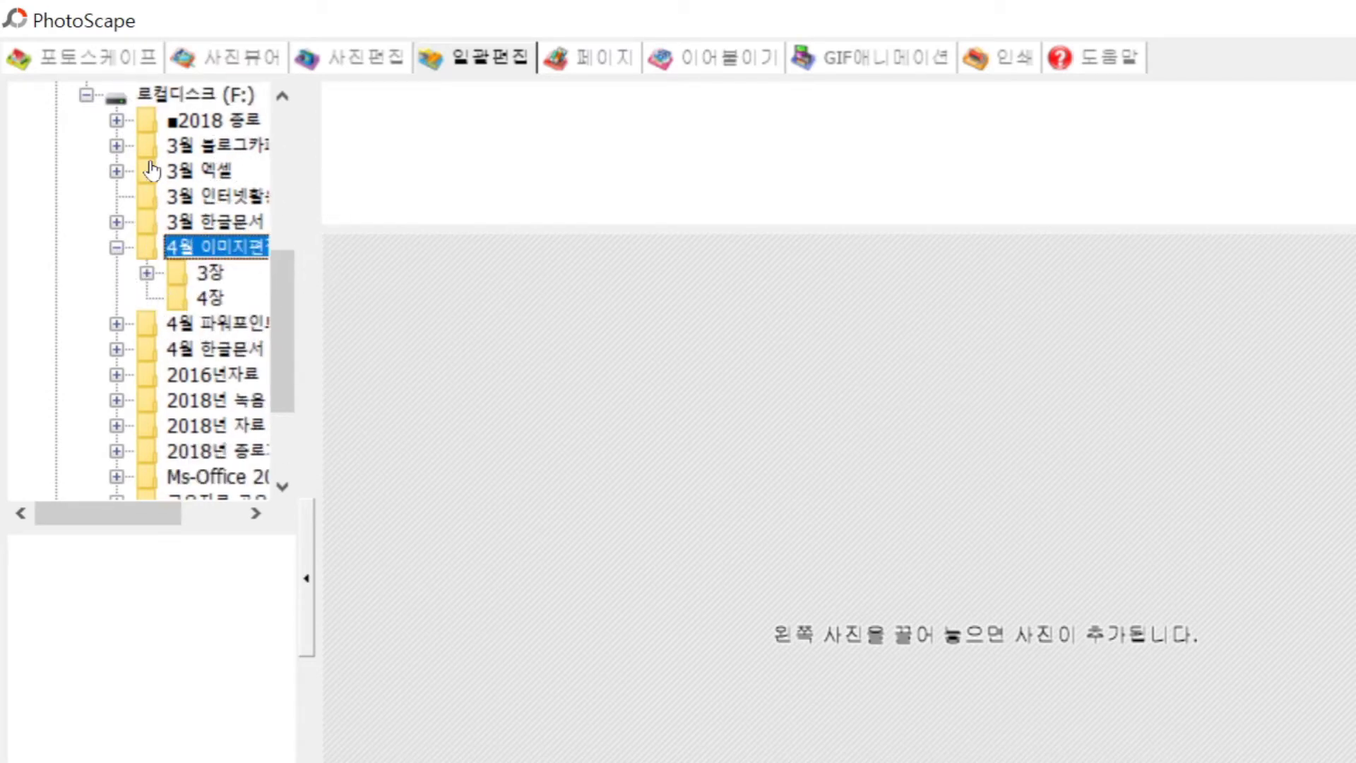
key("Down")
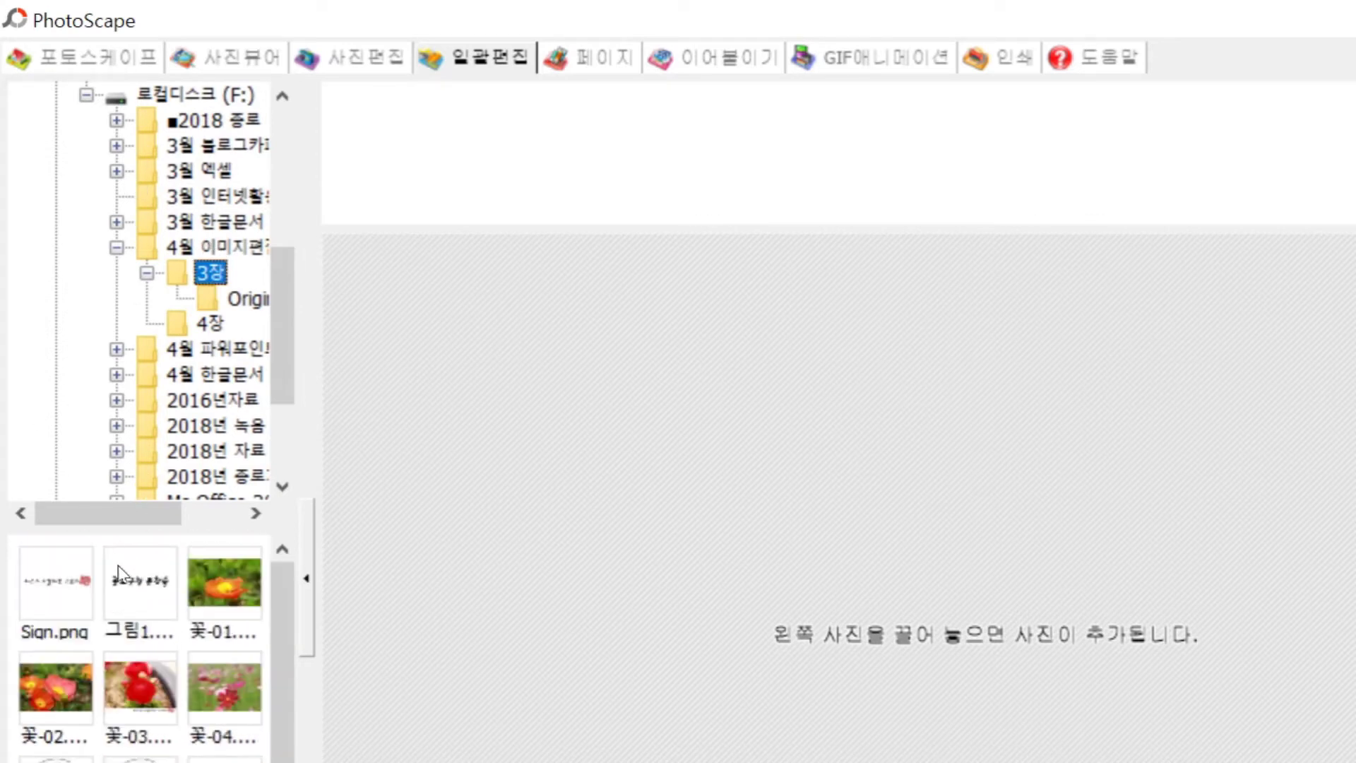
scroll(118, 565, "down", 2)
scroll(117, 565, "down", 1)
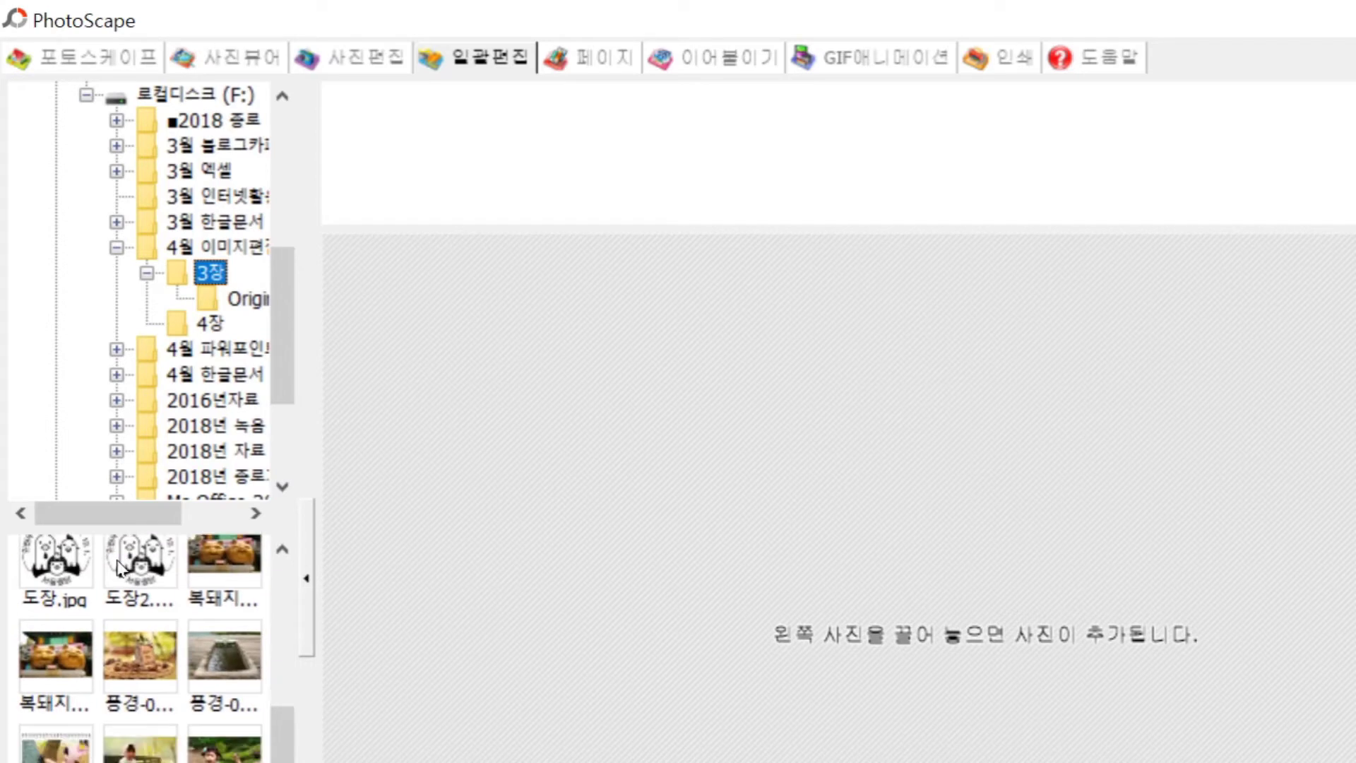
scroll(117, 565, "up", 3)
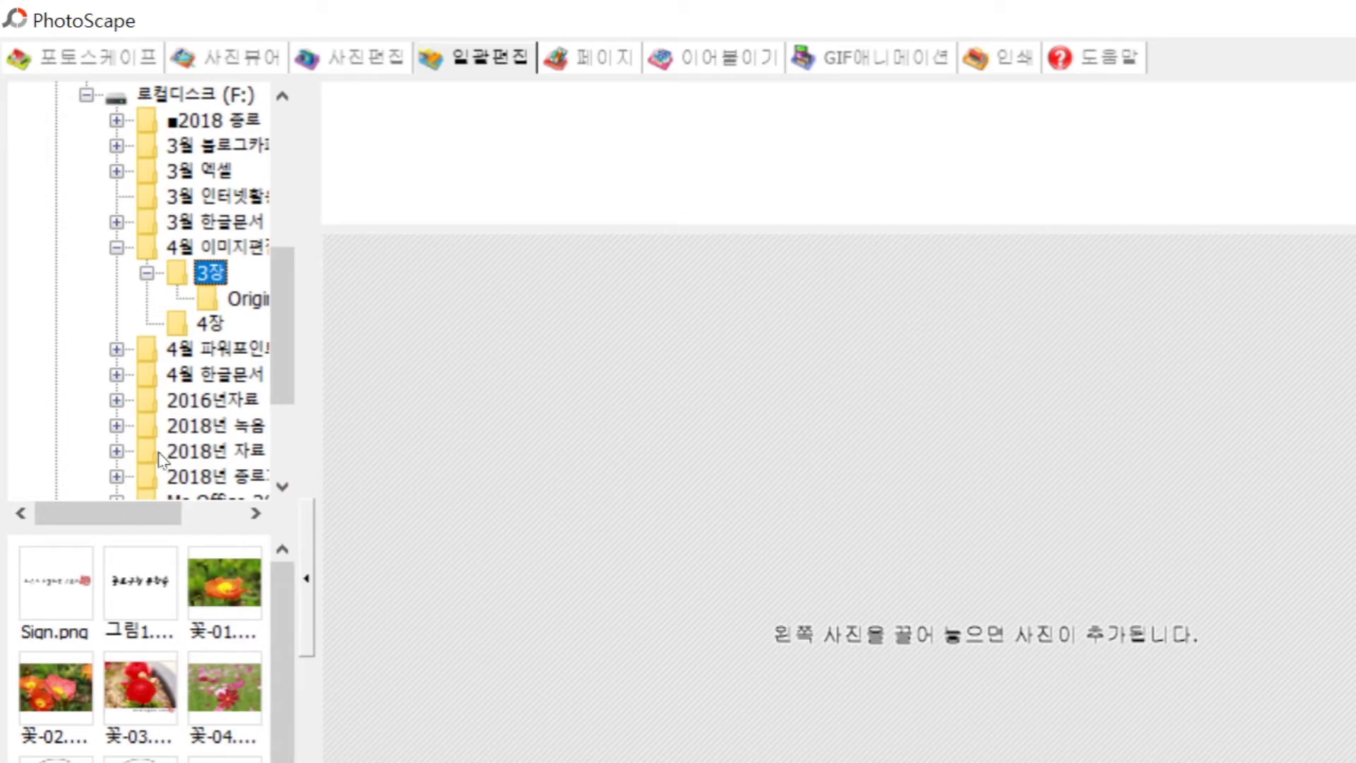
Step: Add the folder's flower, pig, portrait, scenery and sunset photos to the batch list, leaving out Sign, 그림1, 꽃-03 and both stamps
left_click(140, 583)
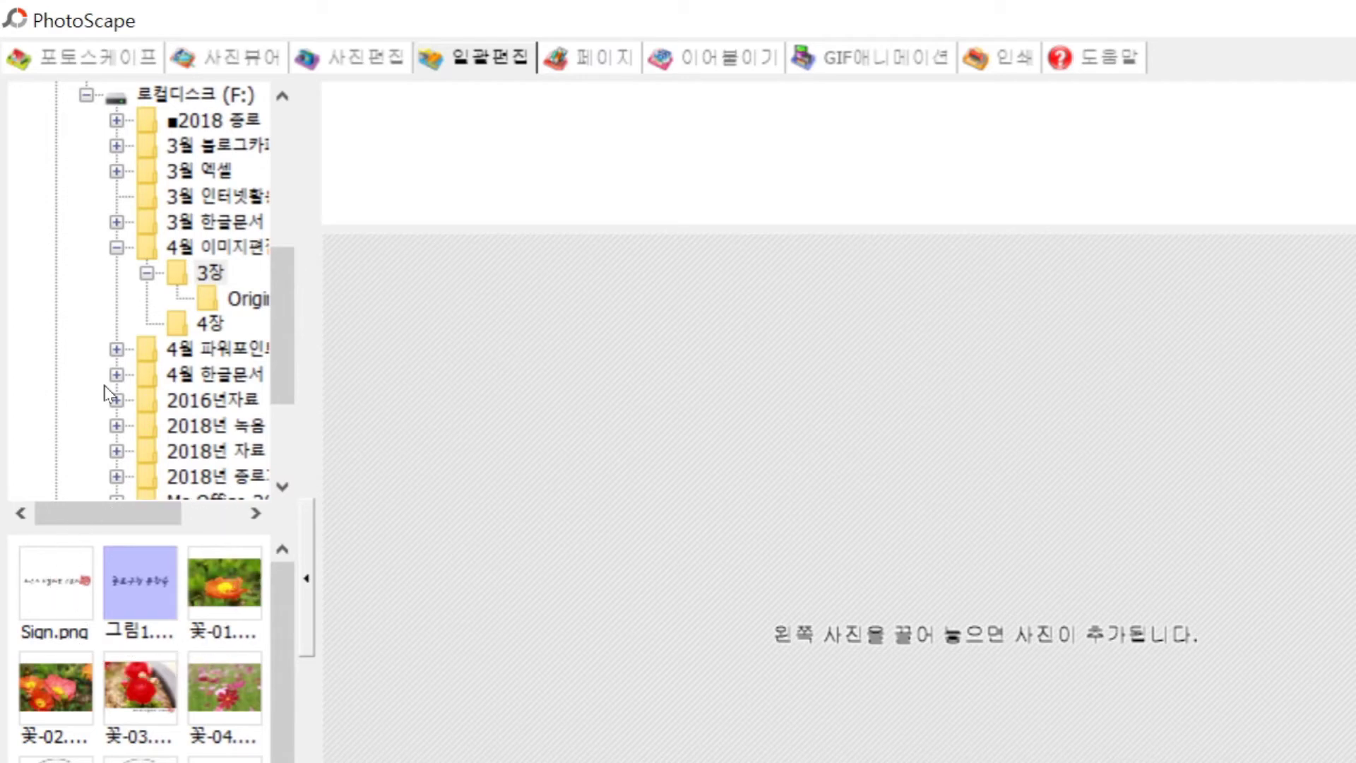
key("ctrl+a")
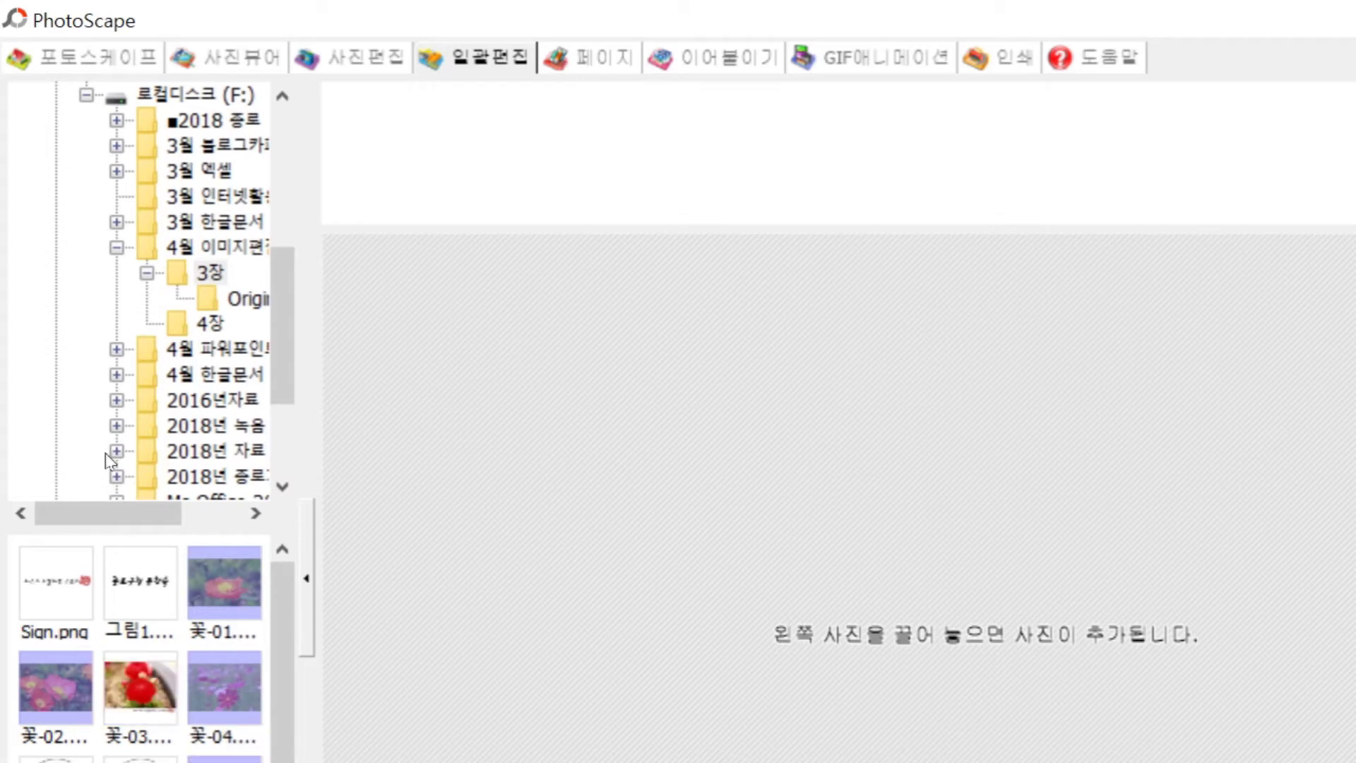
scroll(107, 461, "down", 3)
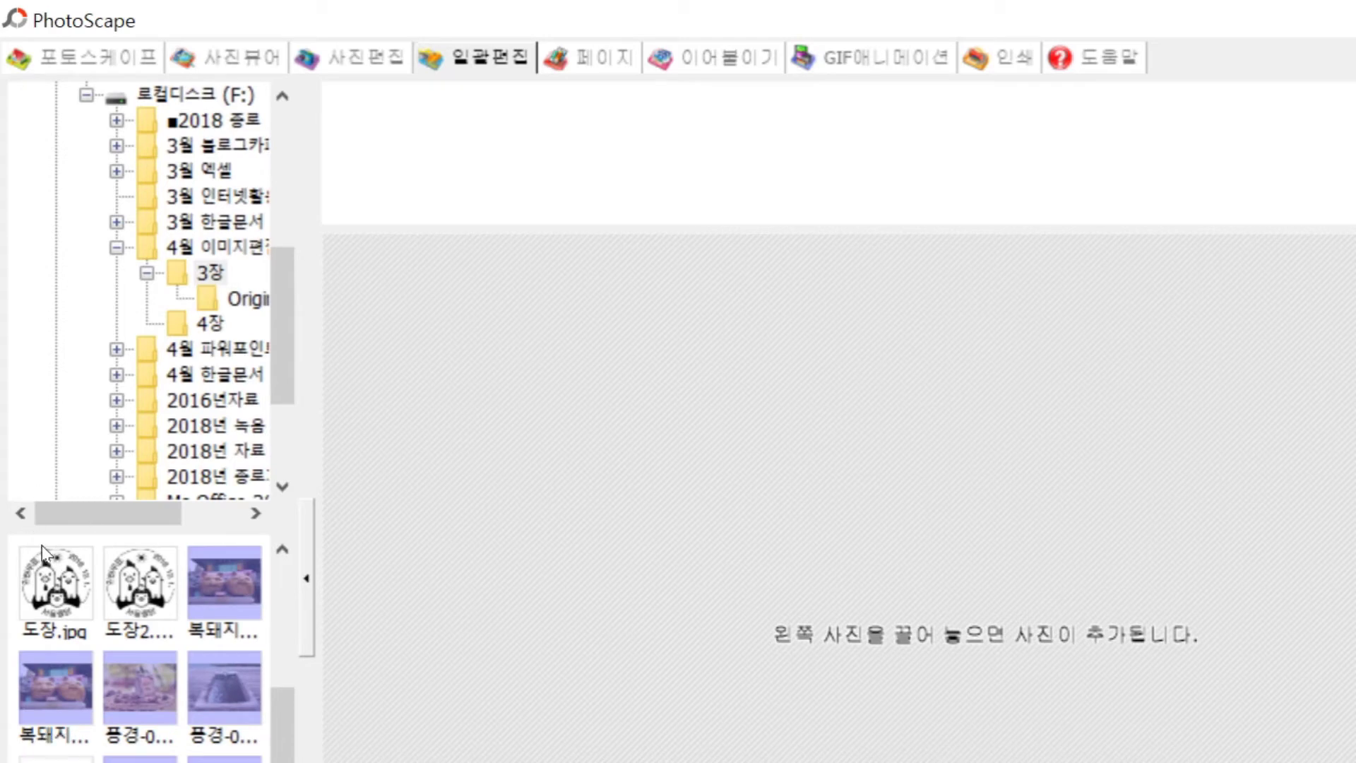
scroll(41, 545, "up", 3)
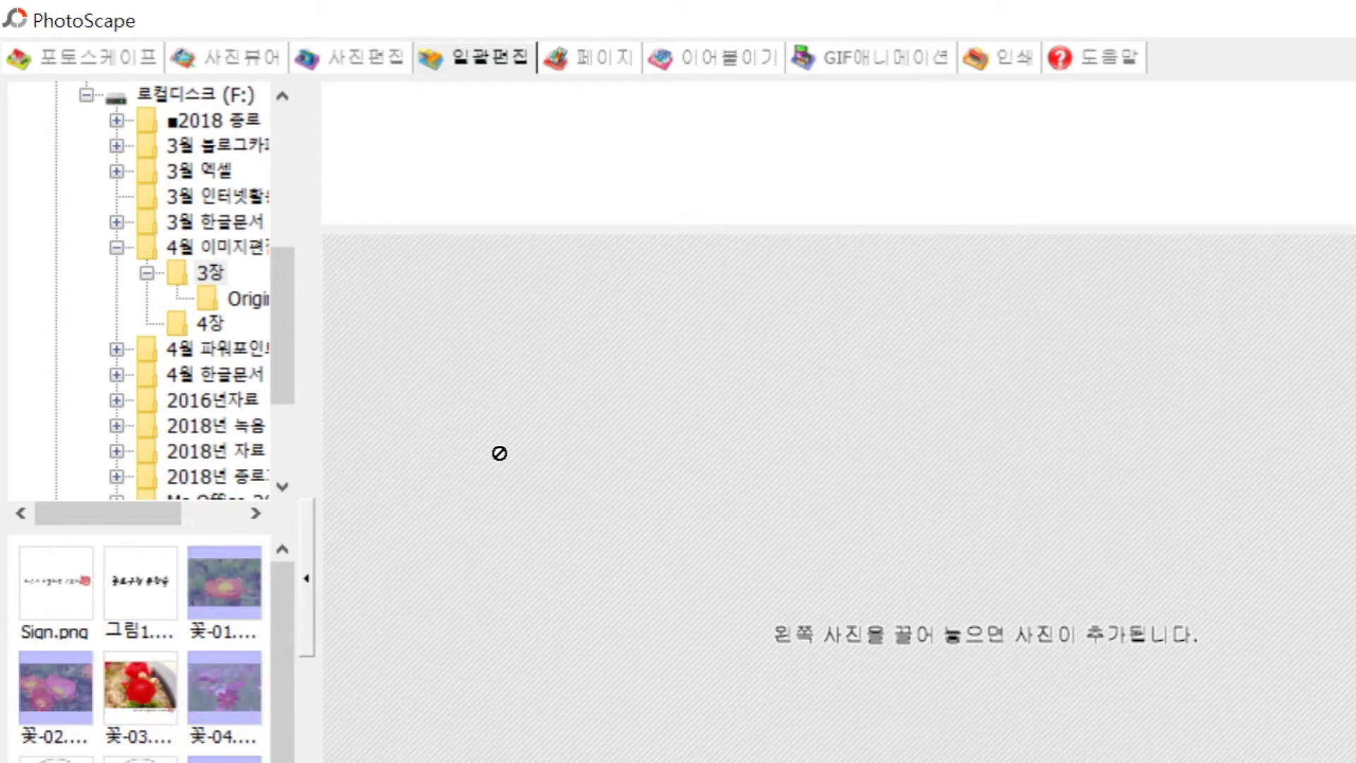
left_click_drag(145, 476, 504, 456)
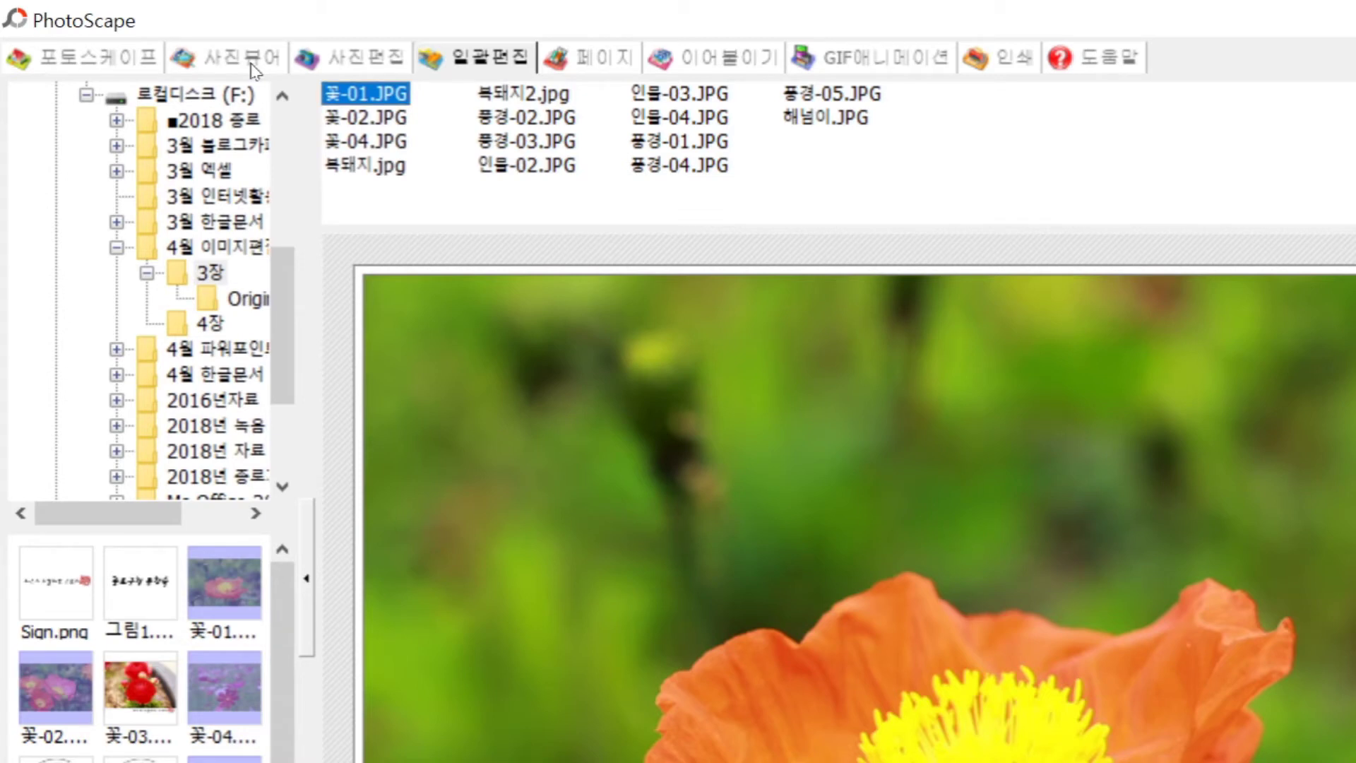
Step: Preview the photos in the batch list one by one through 해넘이.JPG and return to 꽃-01.JPG
key("Down")
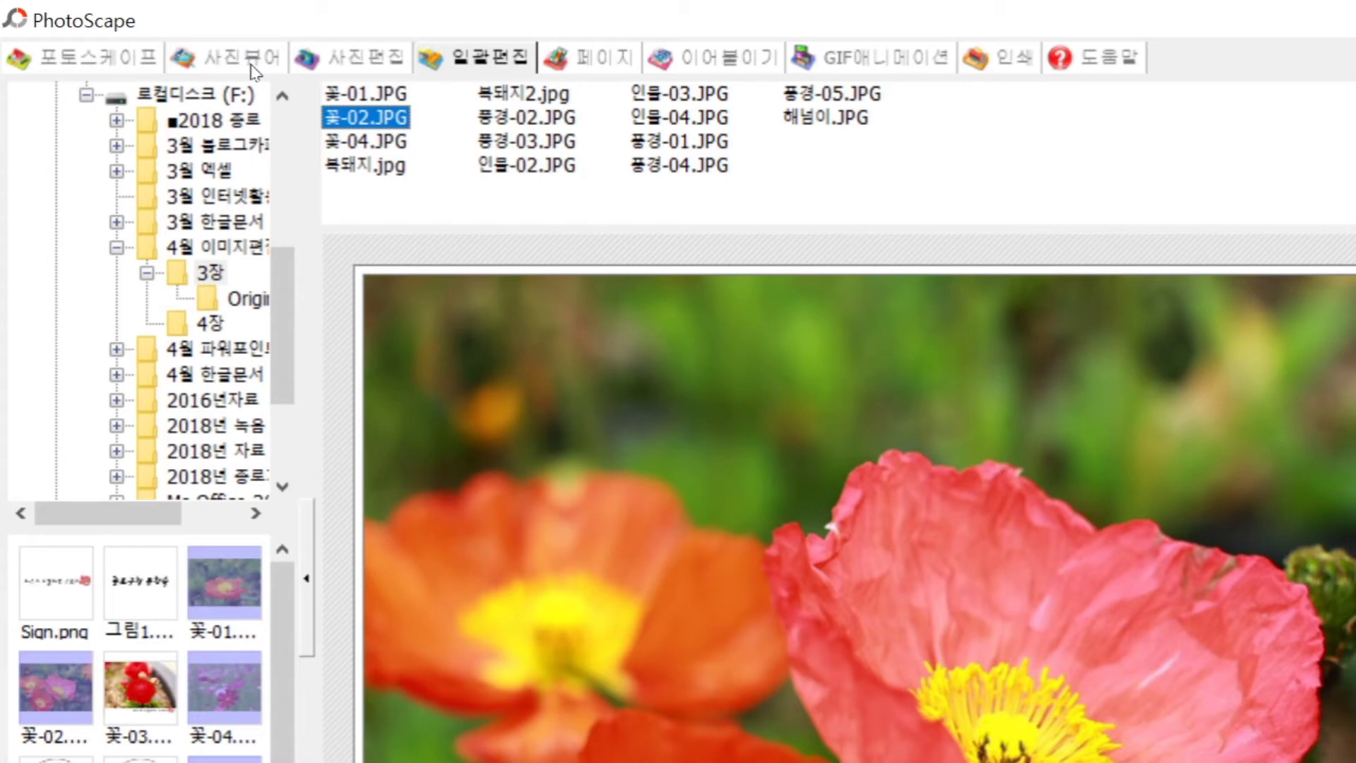
key("Down")
key("Down")
key("Down")
key("Down")
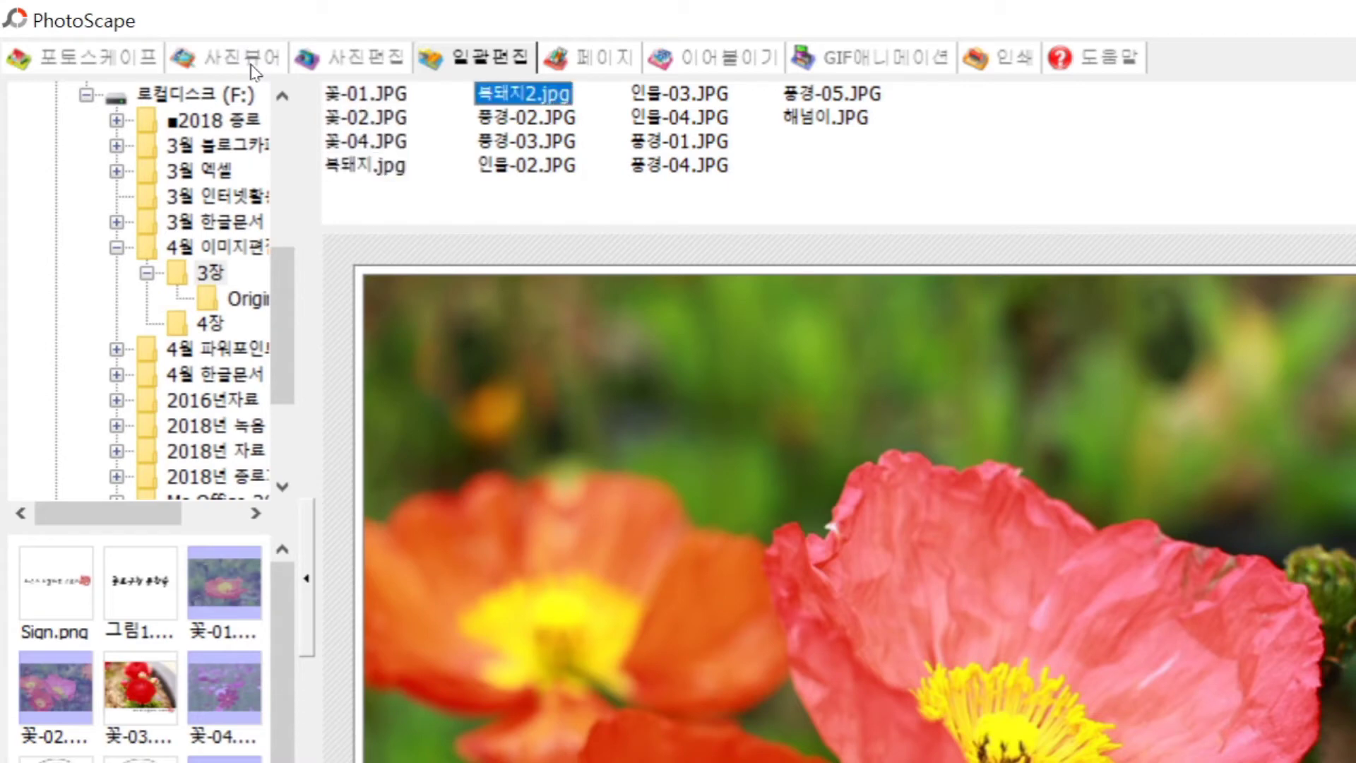
key("Up")
key("Up")
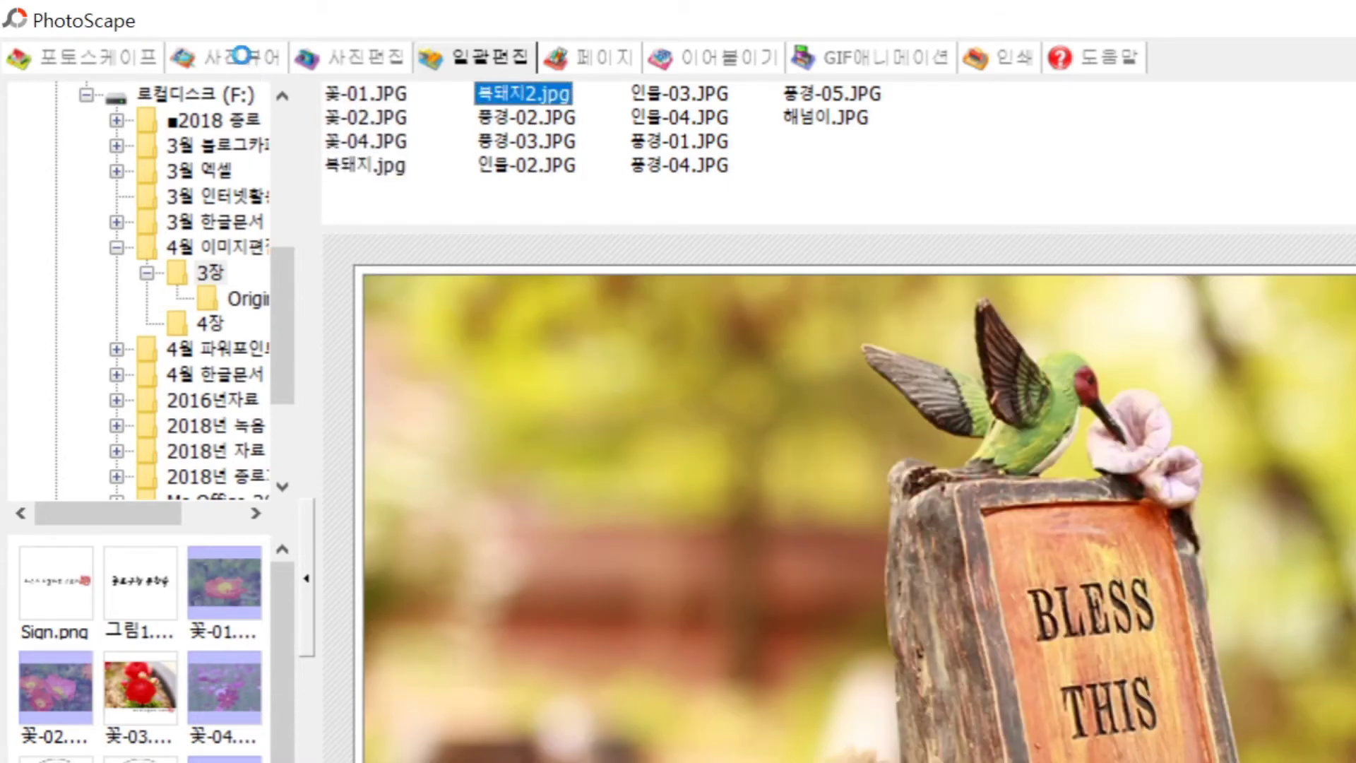
key("Up")
key("Up")
key("Up")
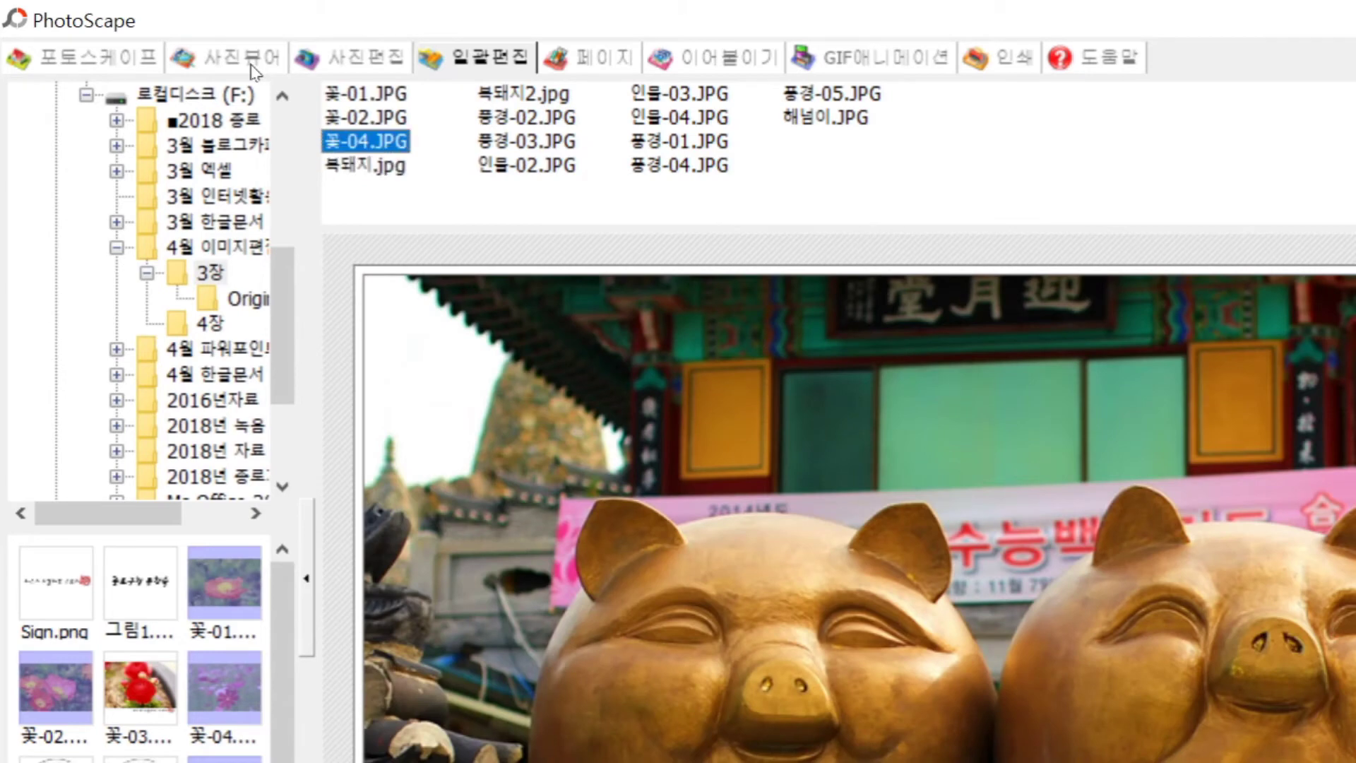
key("Down")
key("Down")
key("Down")
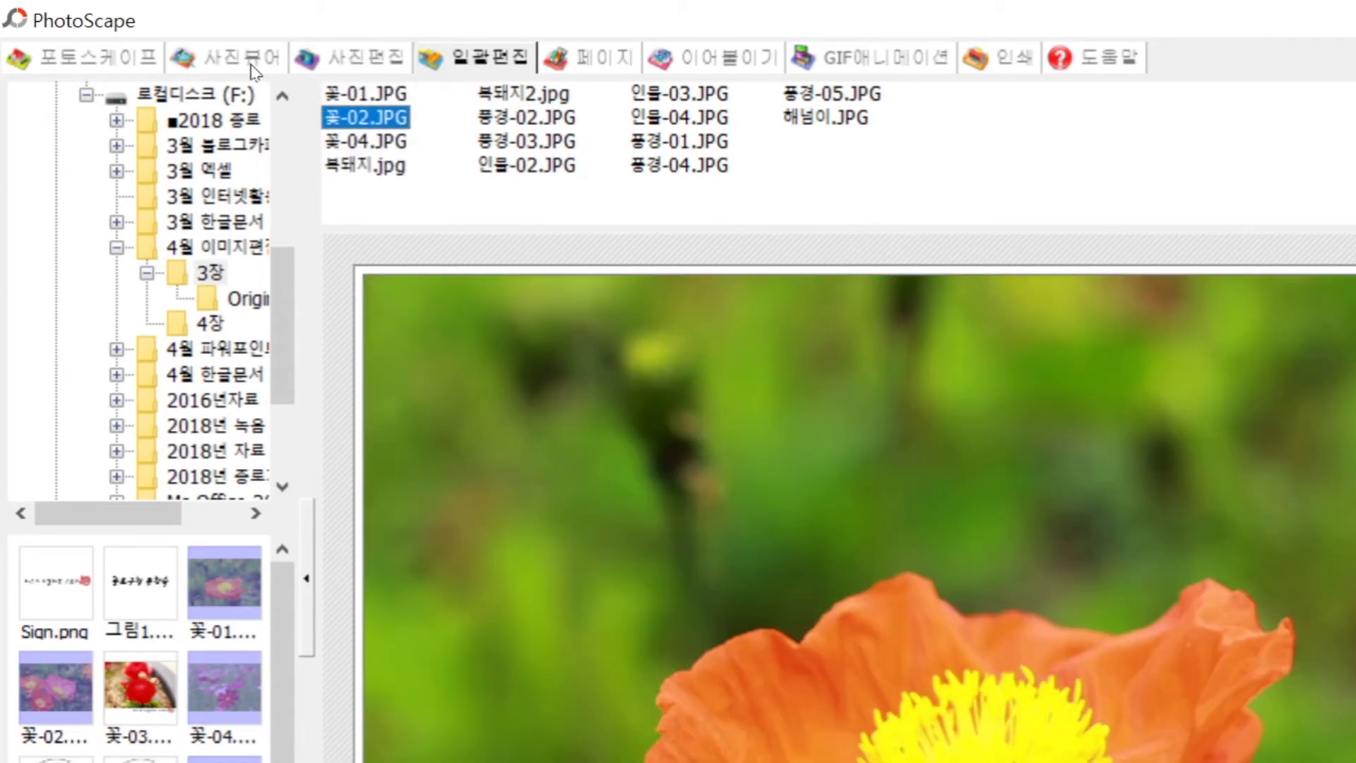
key("Down")
key("Down")
key("Down")
key("Down")
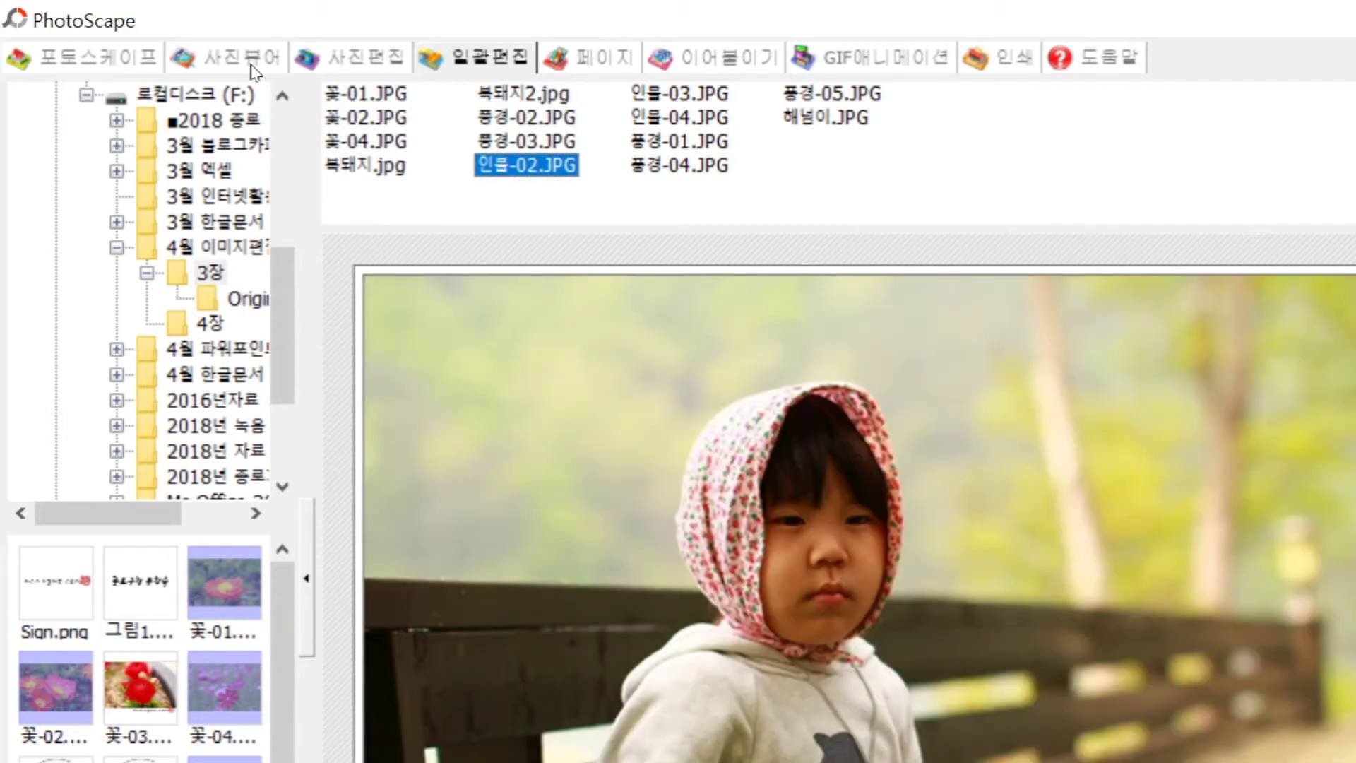
key("Down")
key("Down")
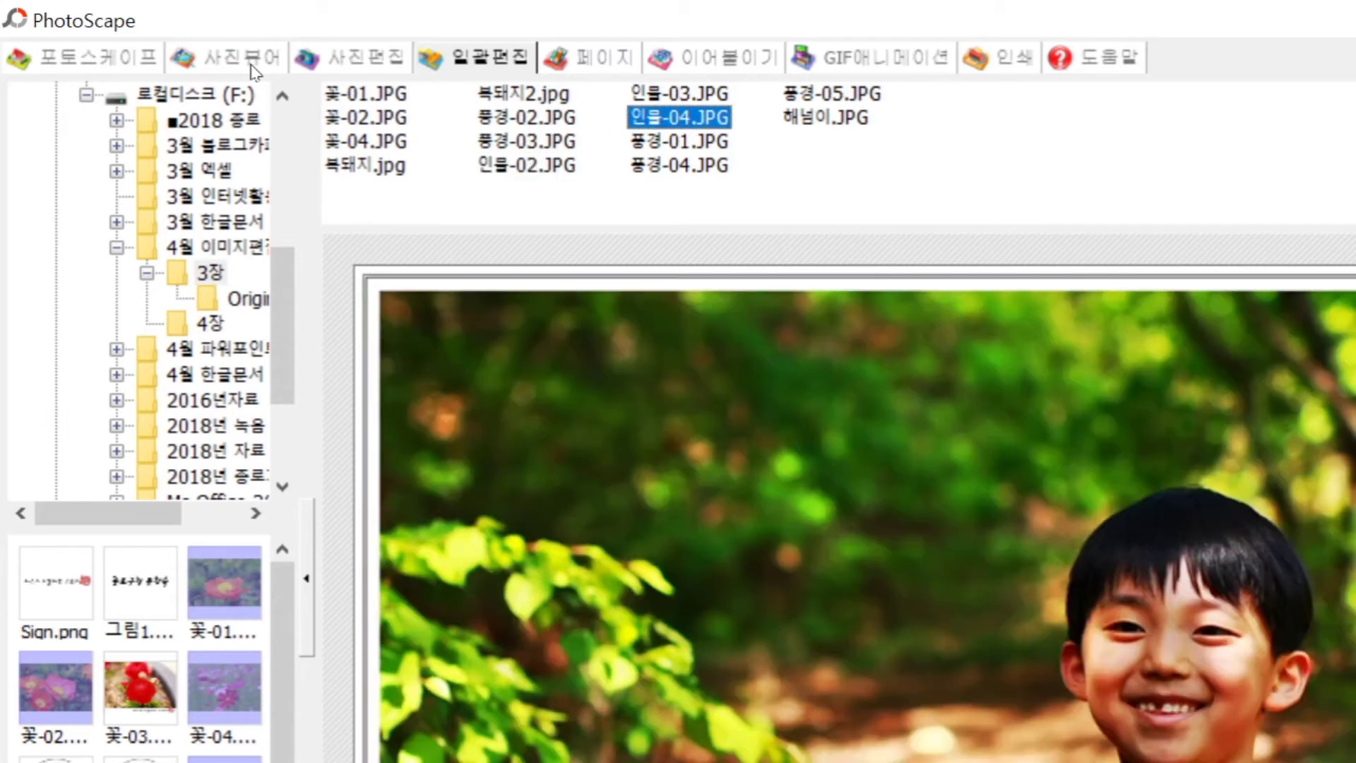
key("Down")
key("Down")
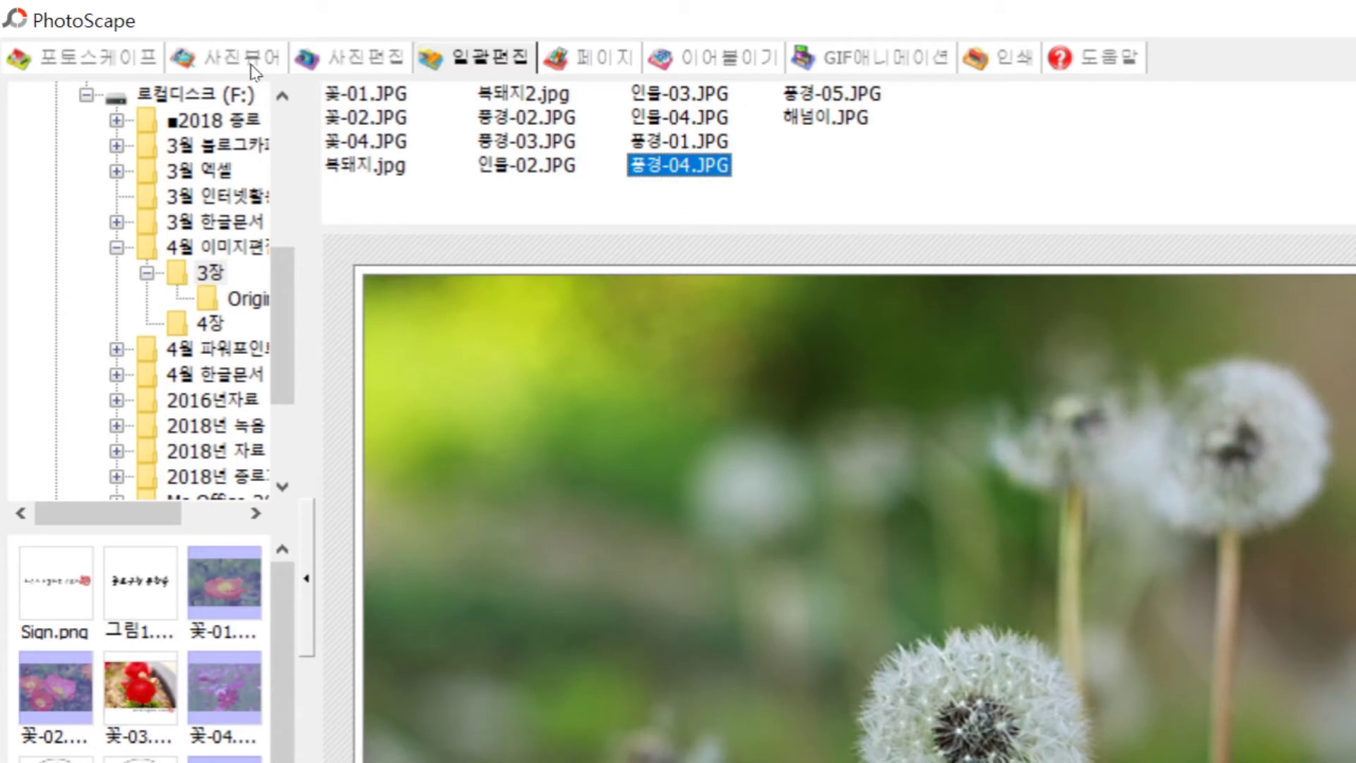
key("Down")
key("Down")
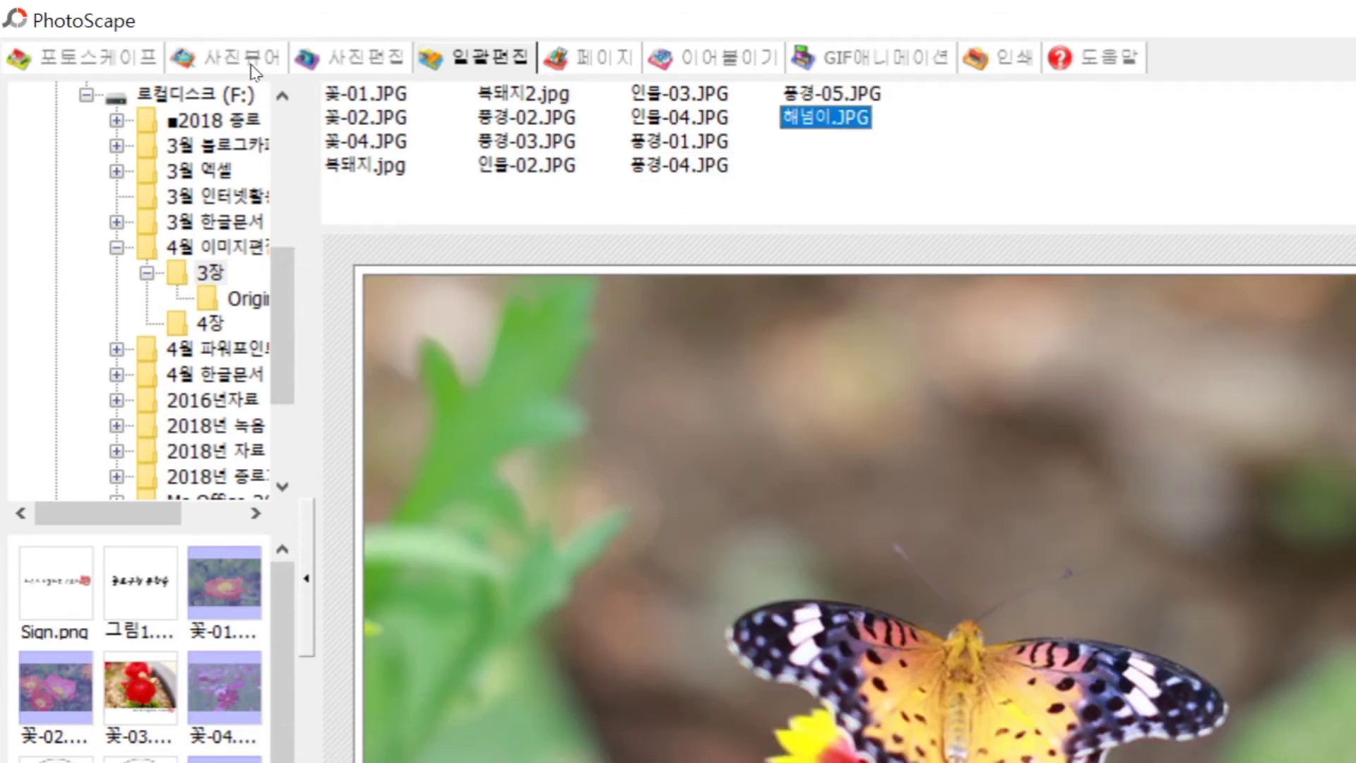
key("Home")
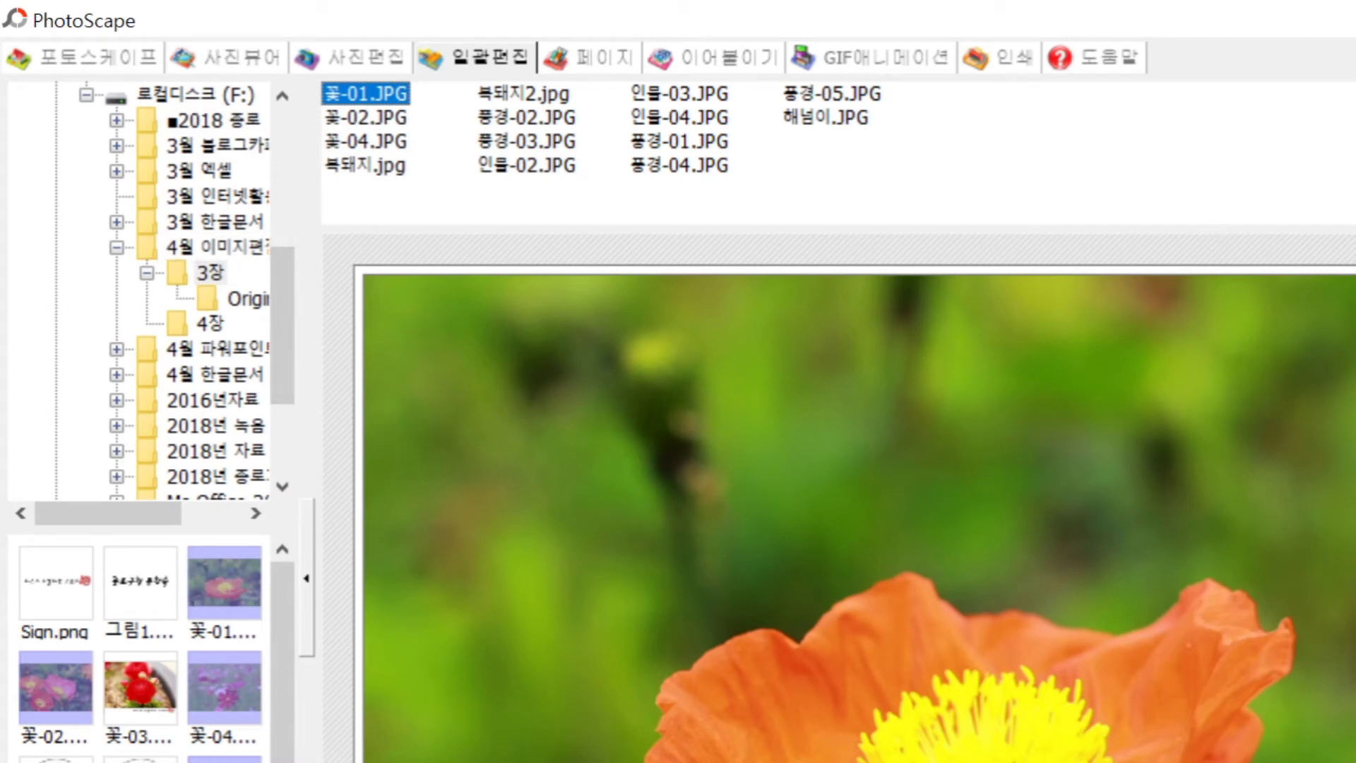
Step: Apply a white frame with translucent tape across the corner to the batch photos
left_click(1311, 220)
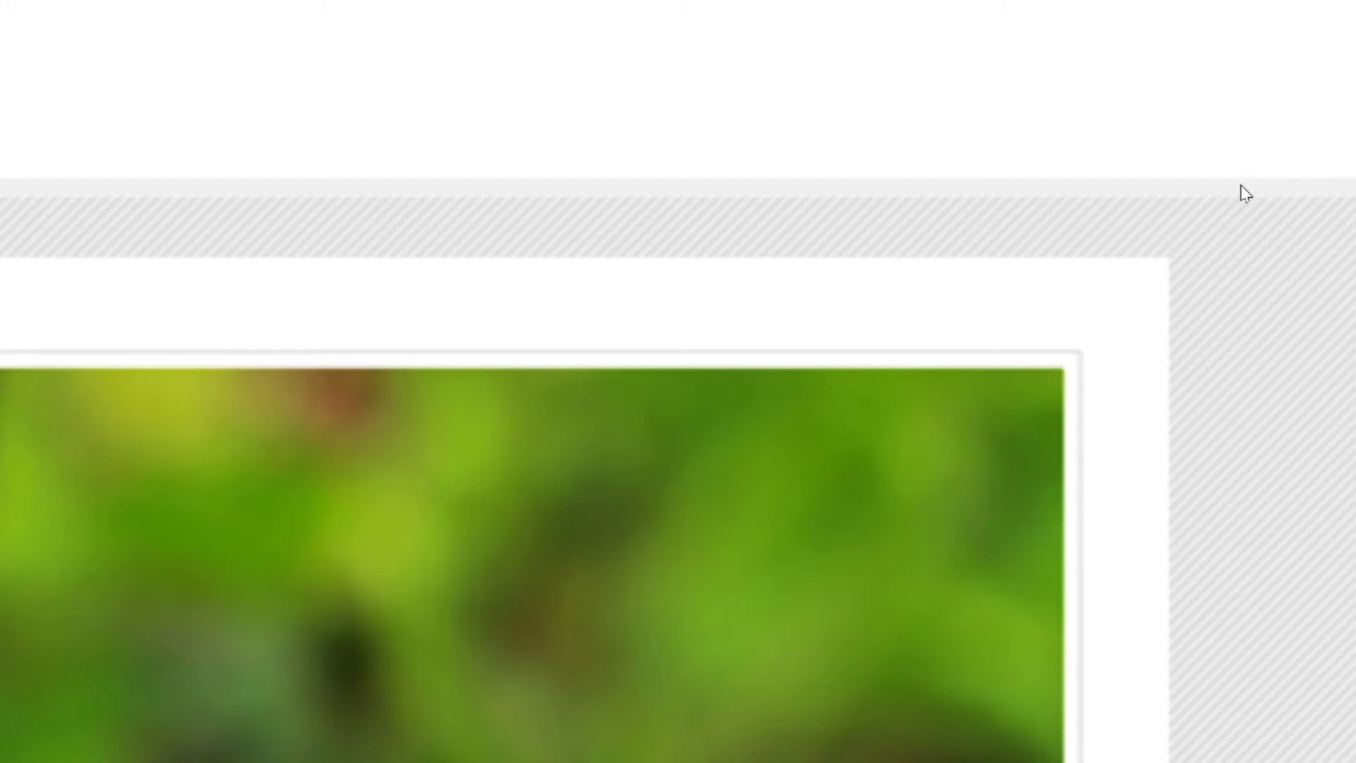
scroll(1264, 233, "down", 1)
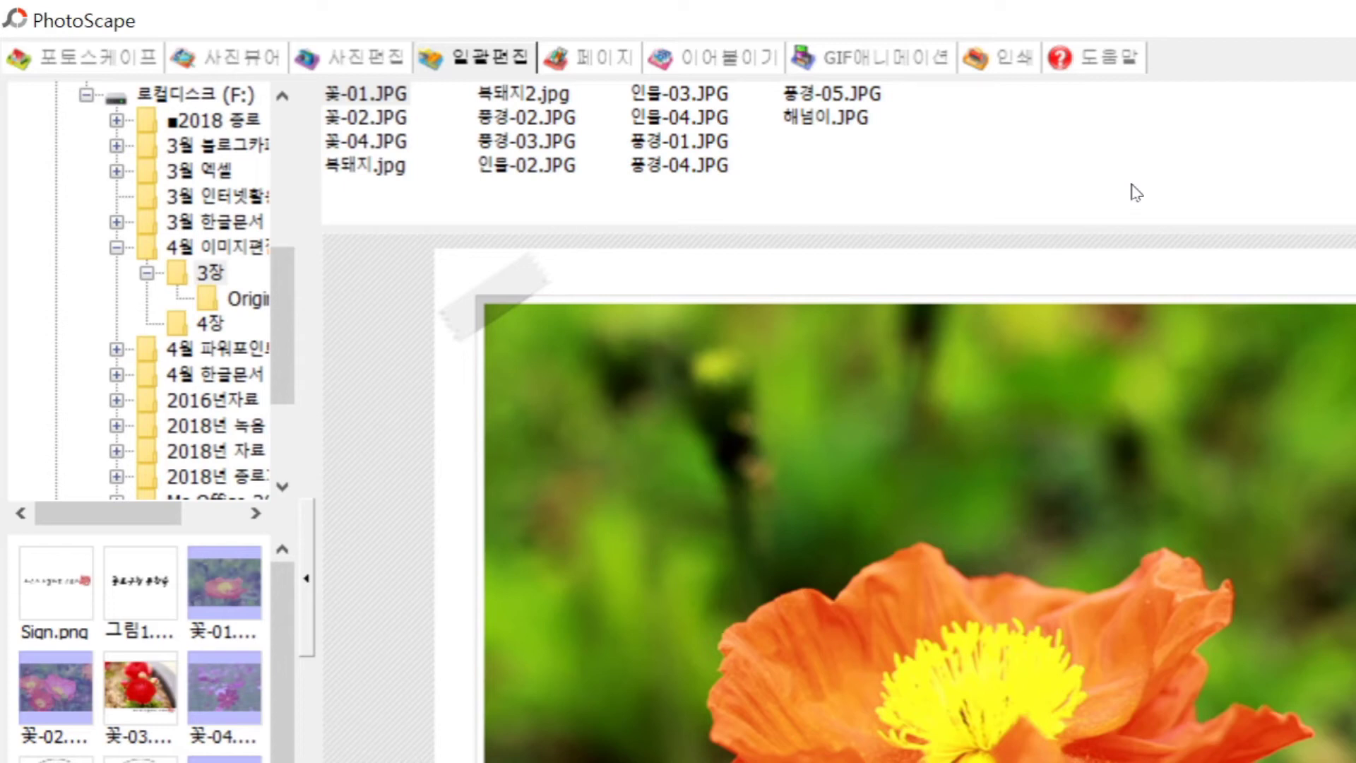
Step: Insert the Sign image from the 3장 folder inside 4월 이미지편집 on drive F onto the batch photos
double_click(1185, 210)
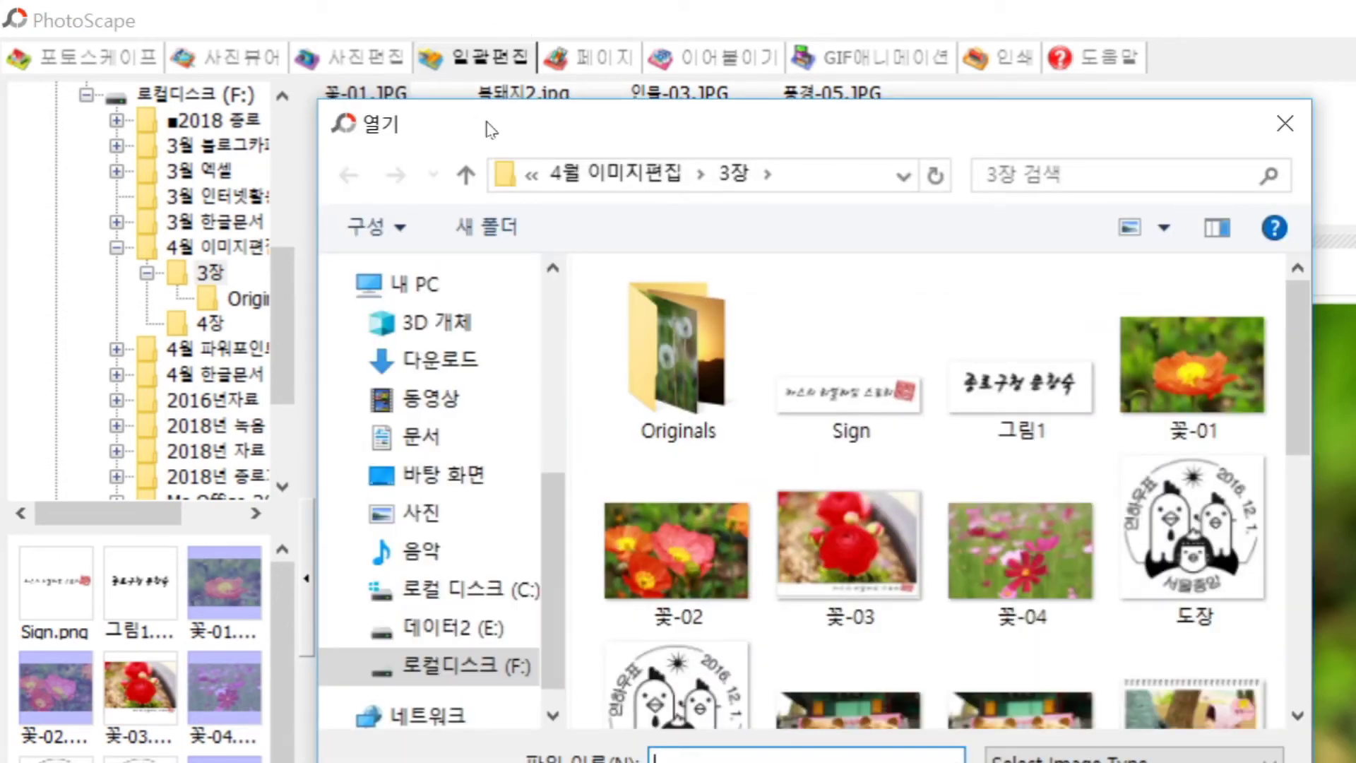
left_click_drag(487, 126, 605, 134)
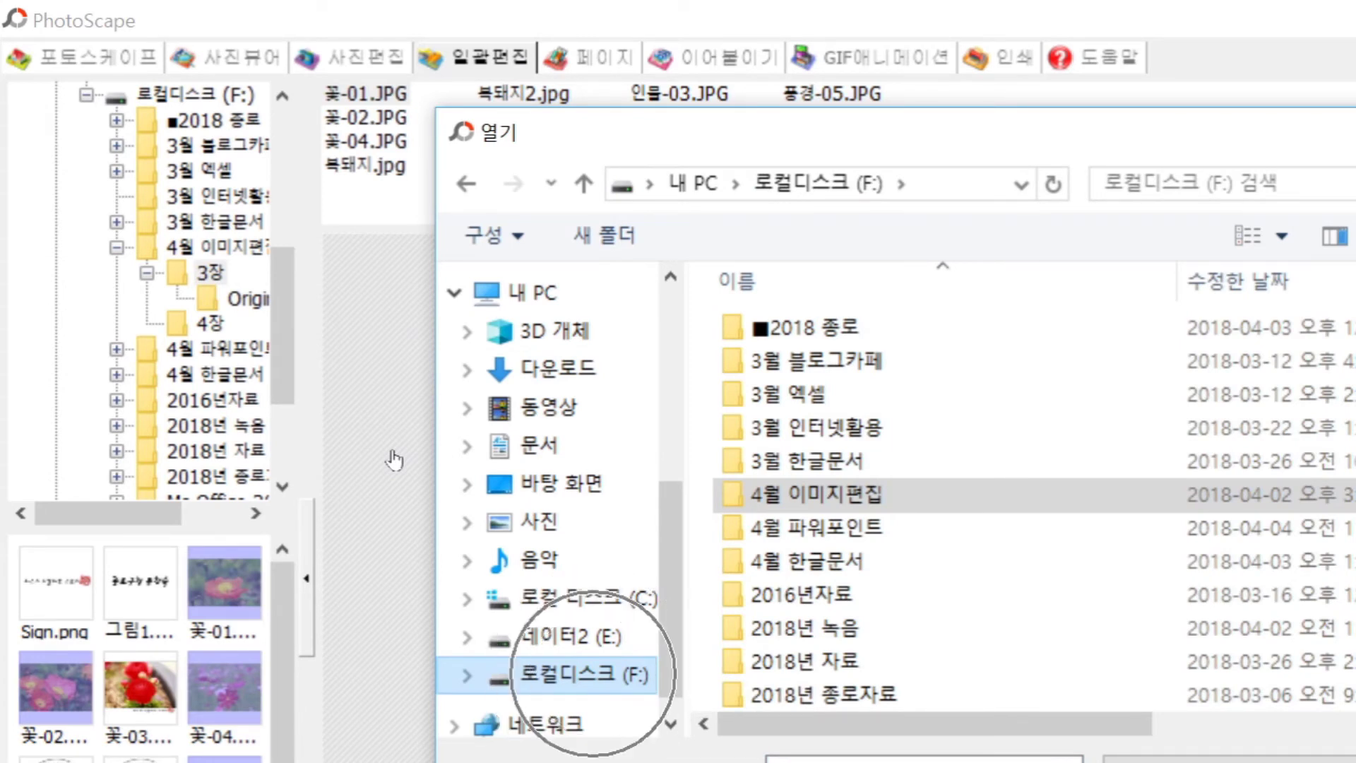
key("Tab")
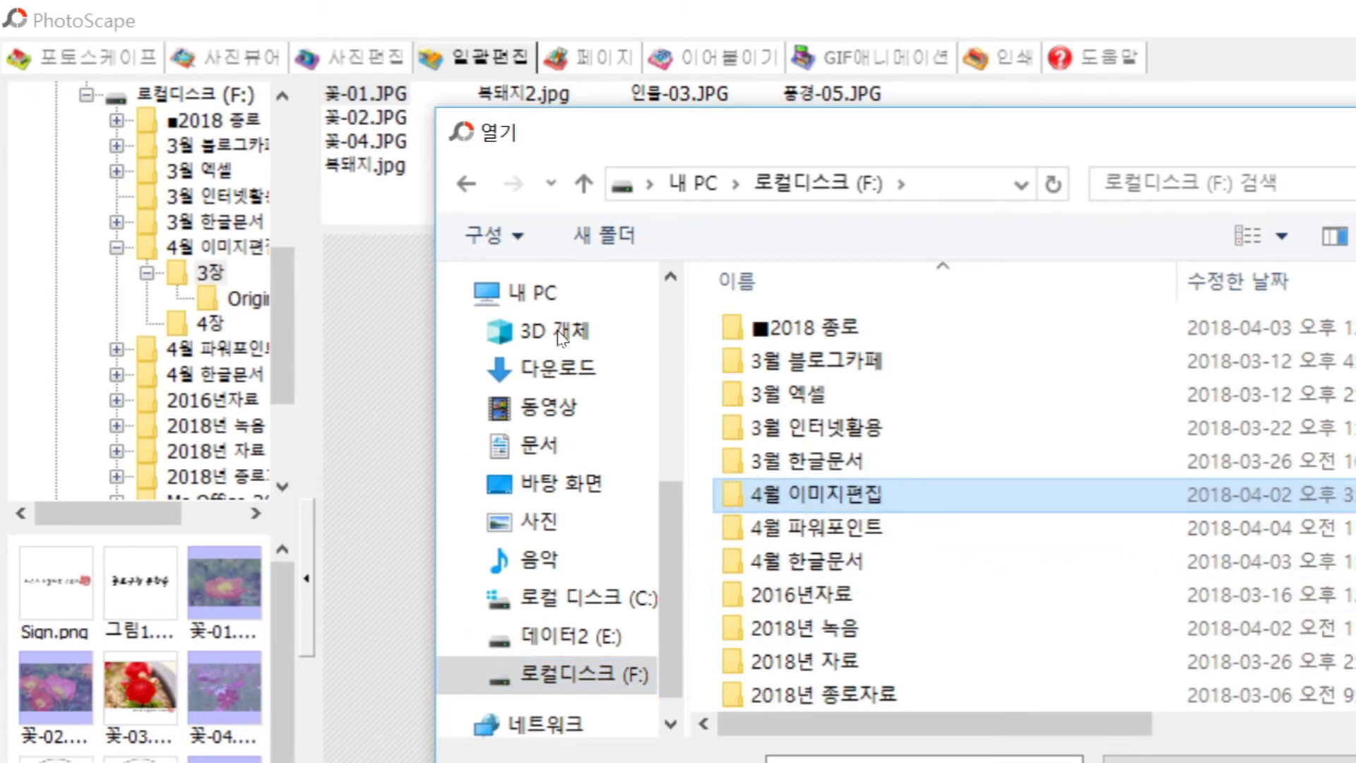
key("Return")
key("Down")
key("Up")
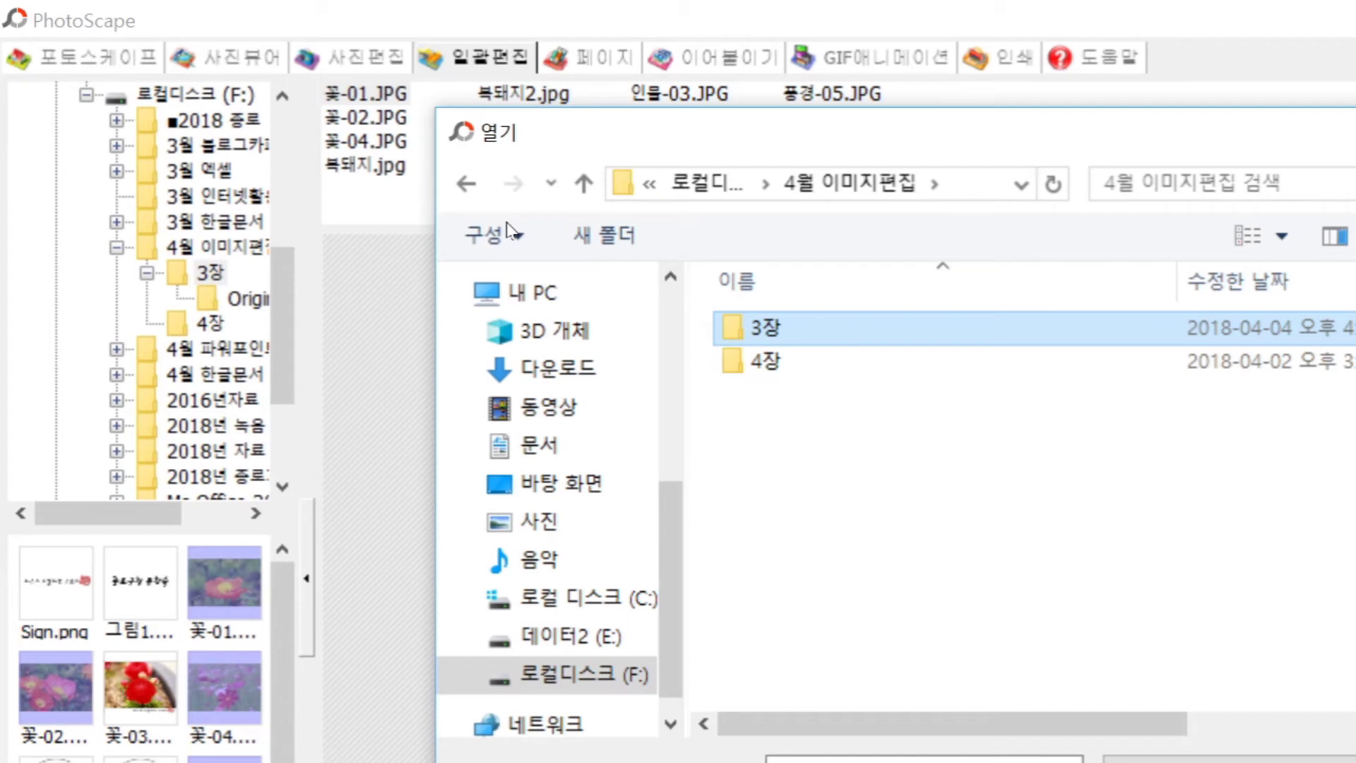
key("Return")
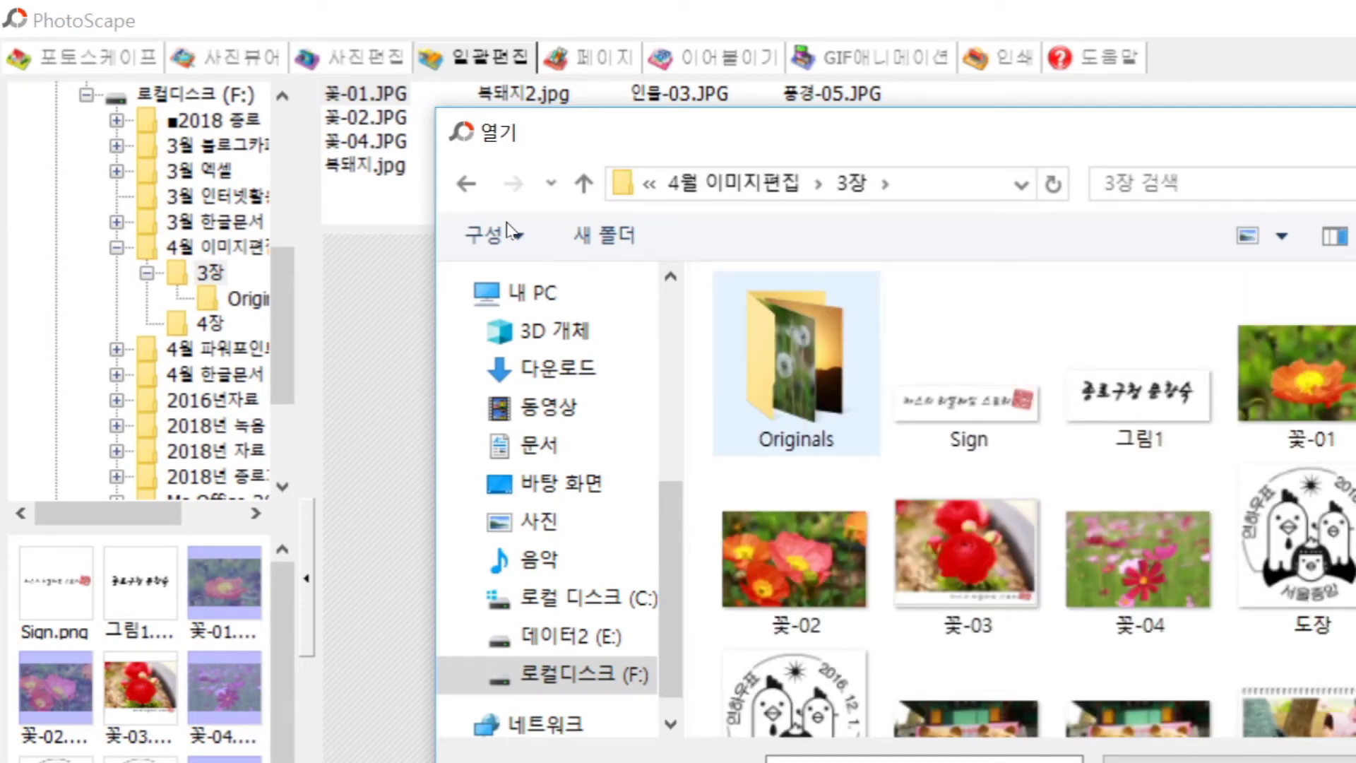
key("Right")
key("Right")
key("Left")
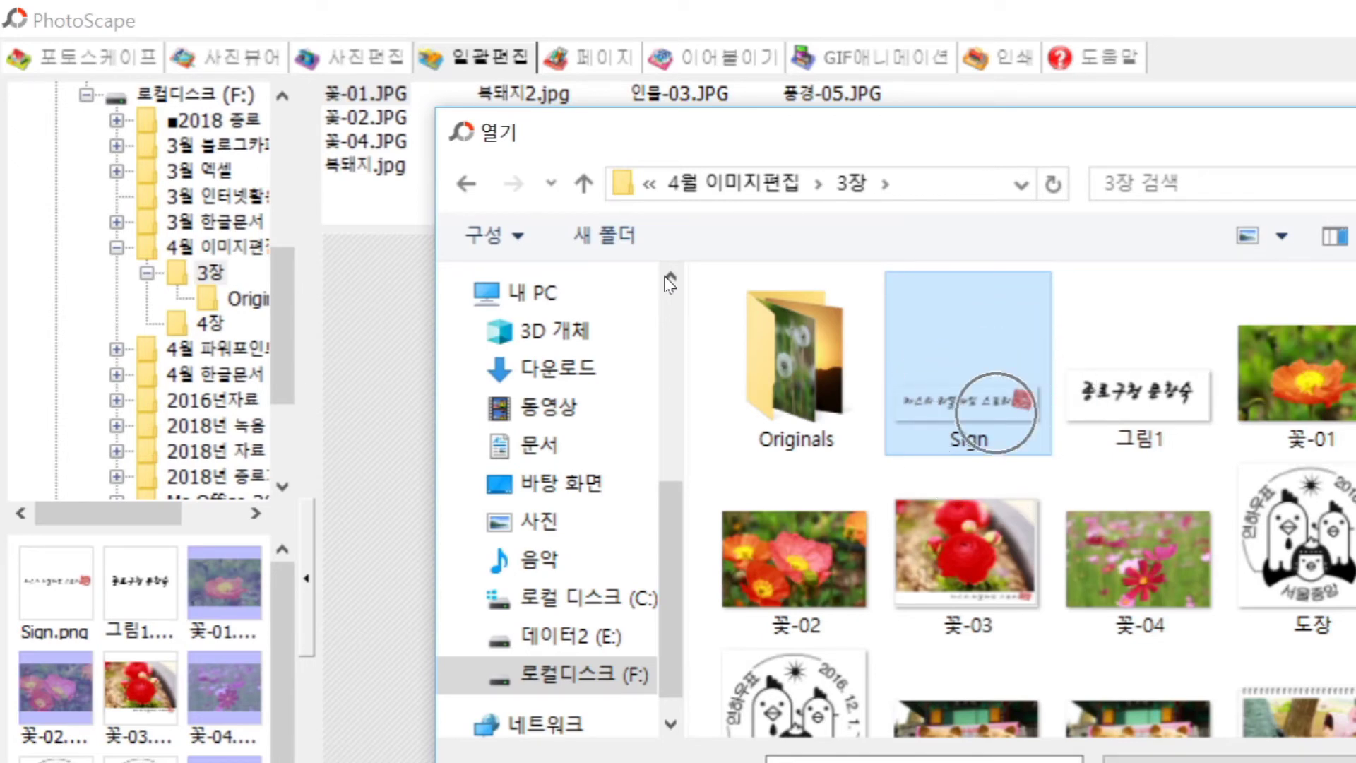
key("Return")
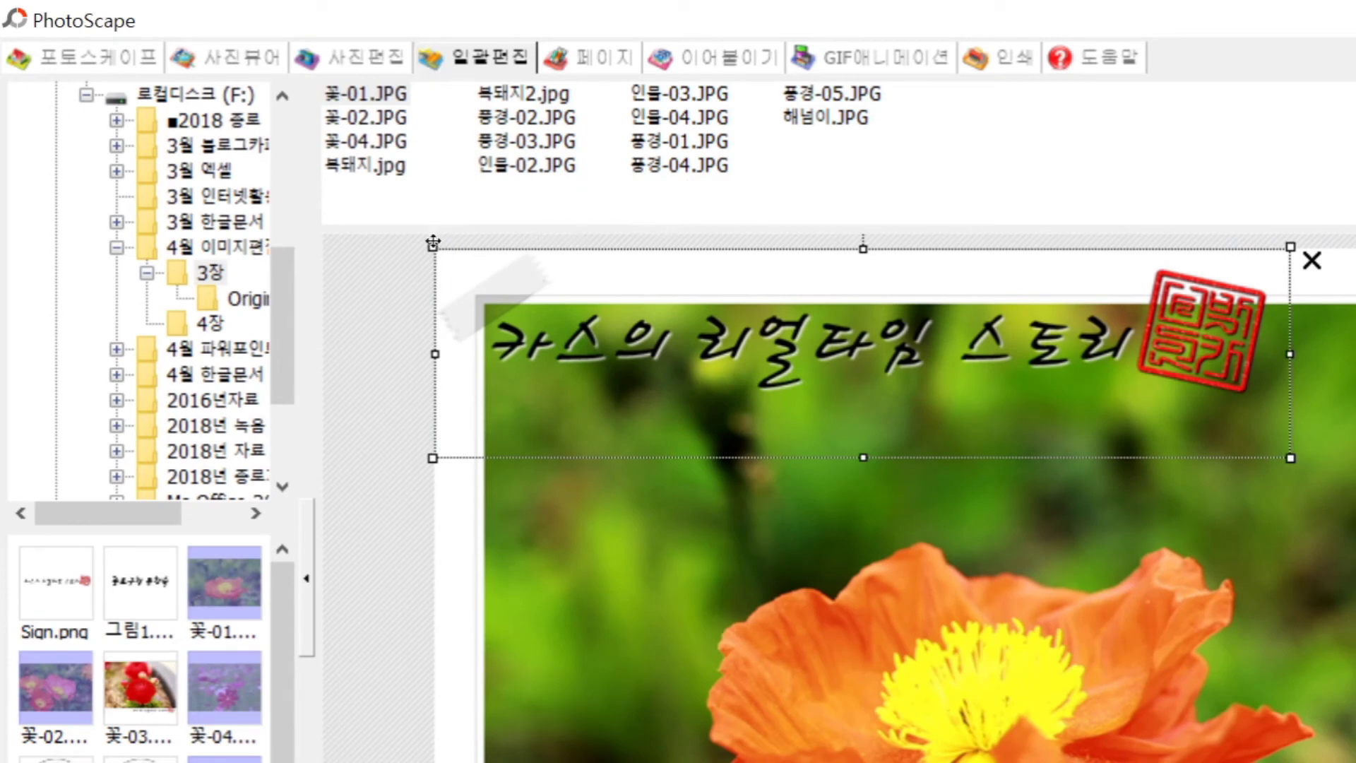
Step: Shrink the signature image and place it along the lower edge of the framed photo
left_click_drag(469, 217, 502, 245)
left_click_drag(314, 185, 628, 305)
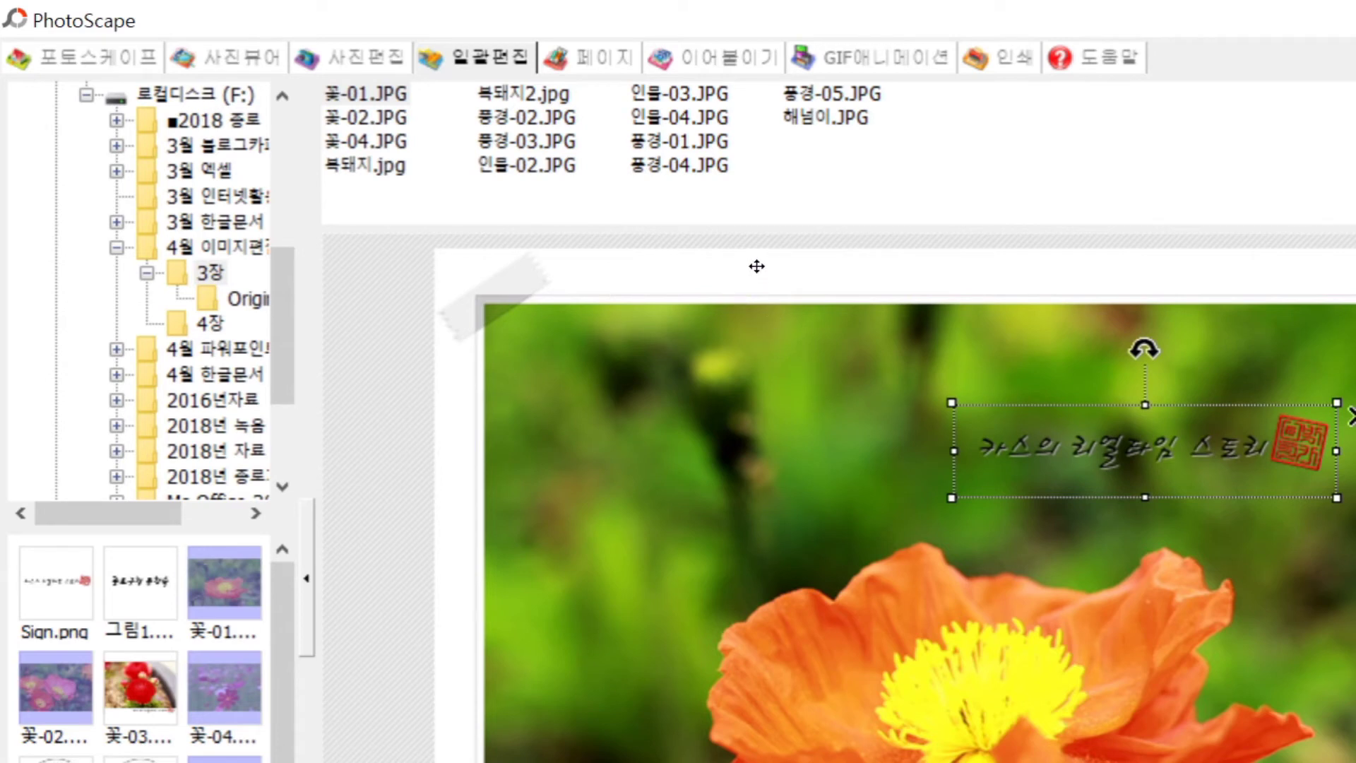
key("Delete")
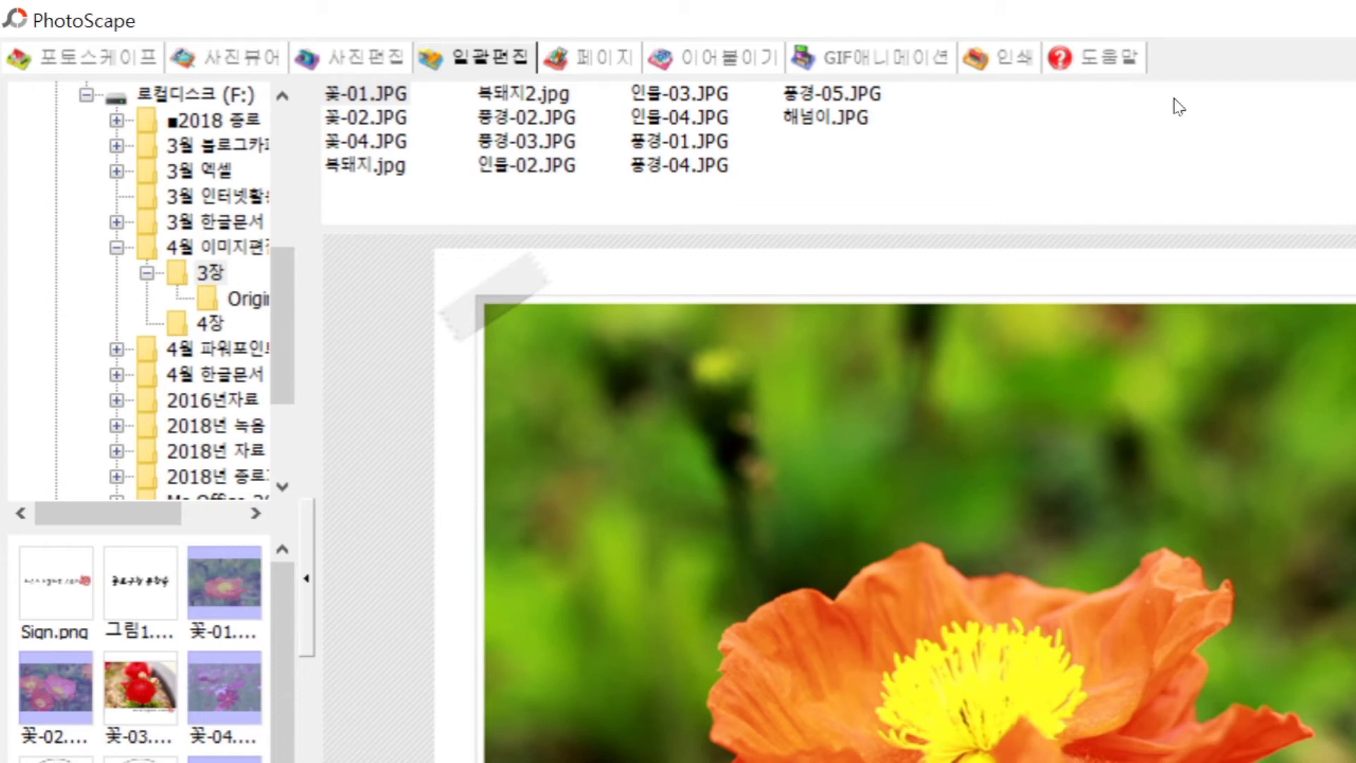
Step: Open the batch save settings and choose to save under different file names based on 번호
key("ctrl+s")
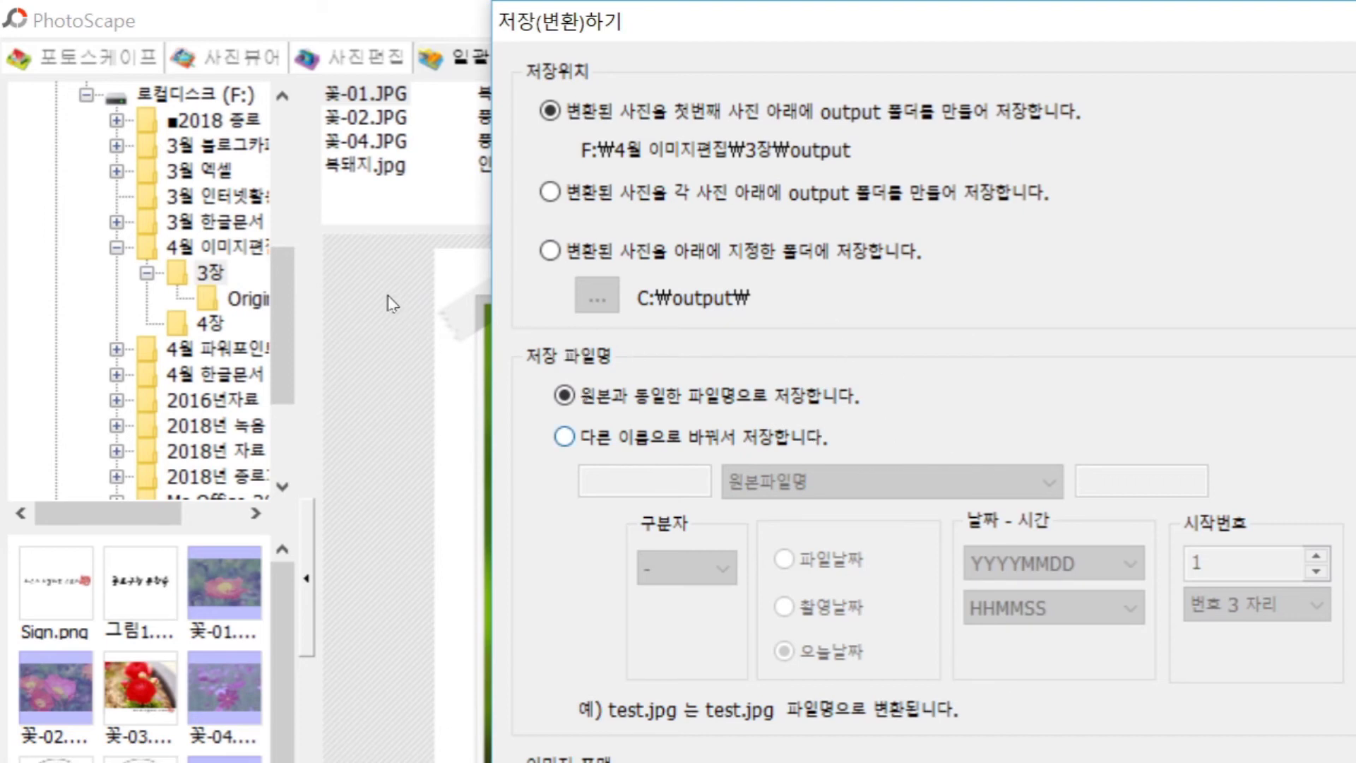
key("Down")
key("Tab")
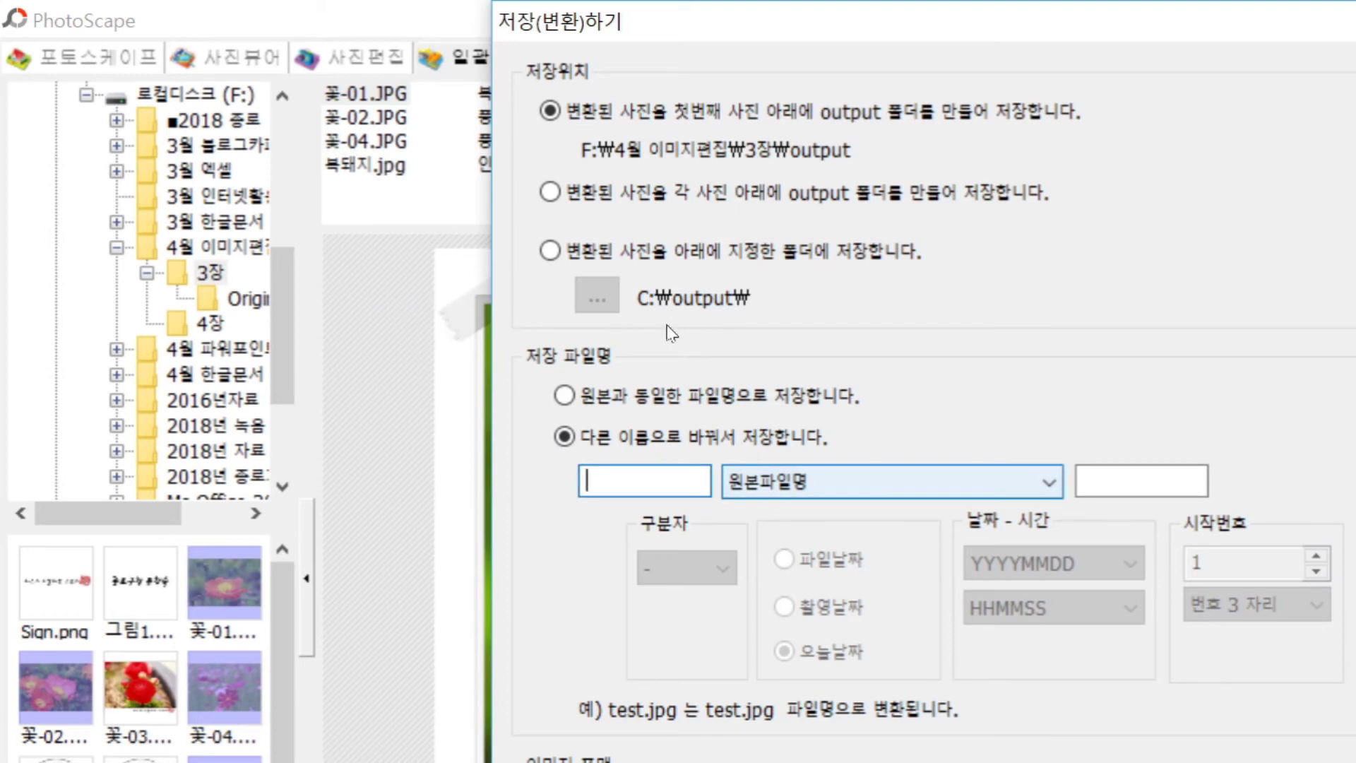
key("Tab")
key("alt+Down")
key("Down")
key("Down")
key("Down")
key("Down")
key("Return")
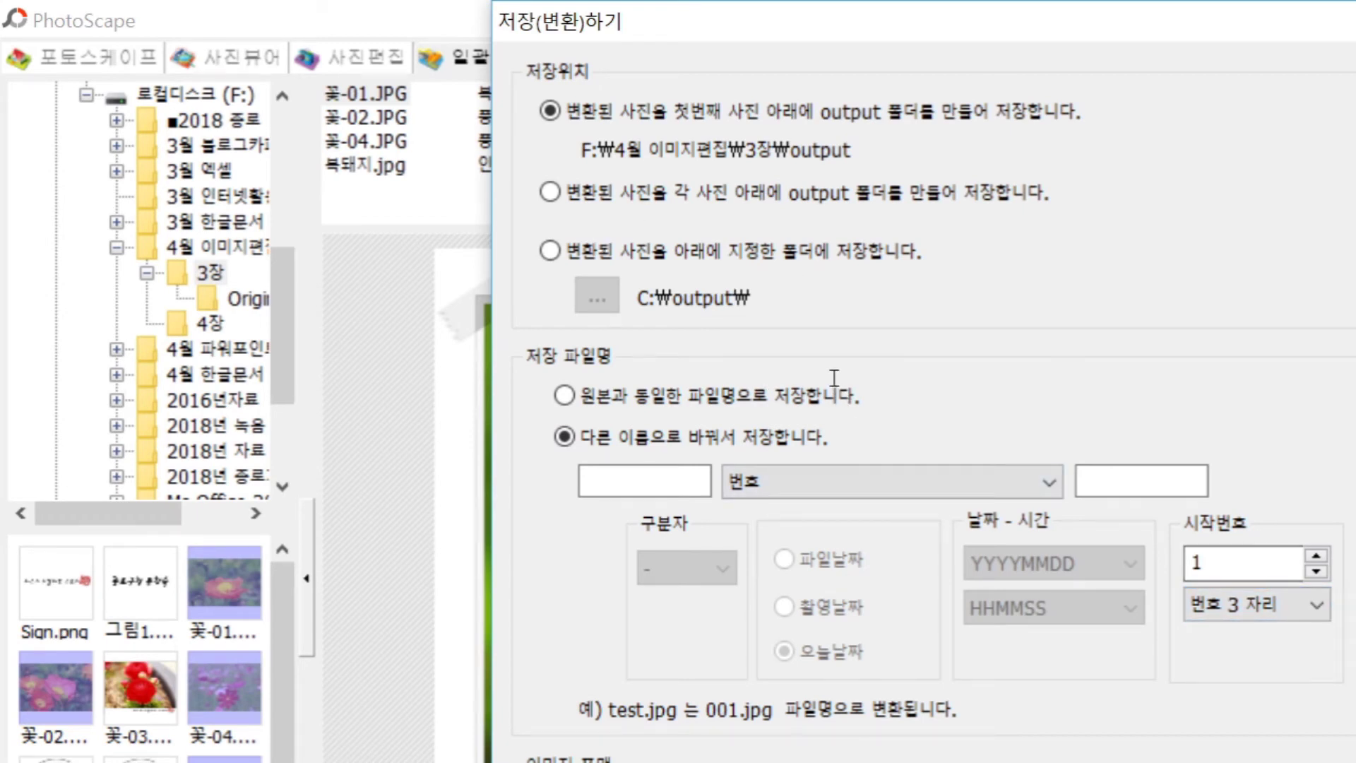
Step: Keep the original file names and save the converted photos in an output folder beneath the first photo's folder
left_click(564, 395)
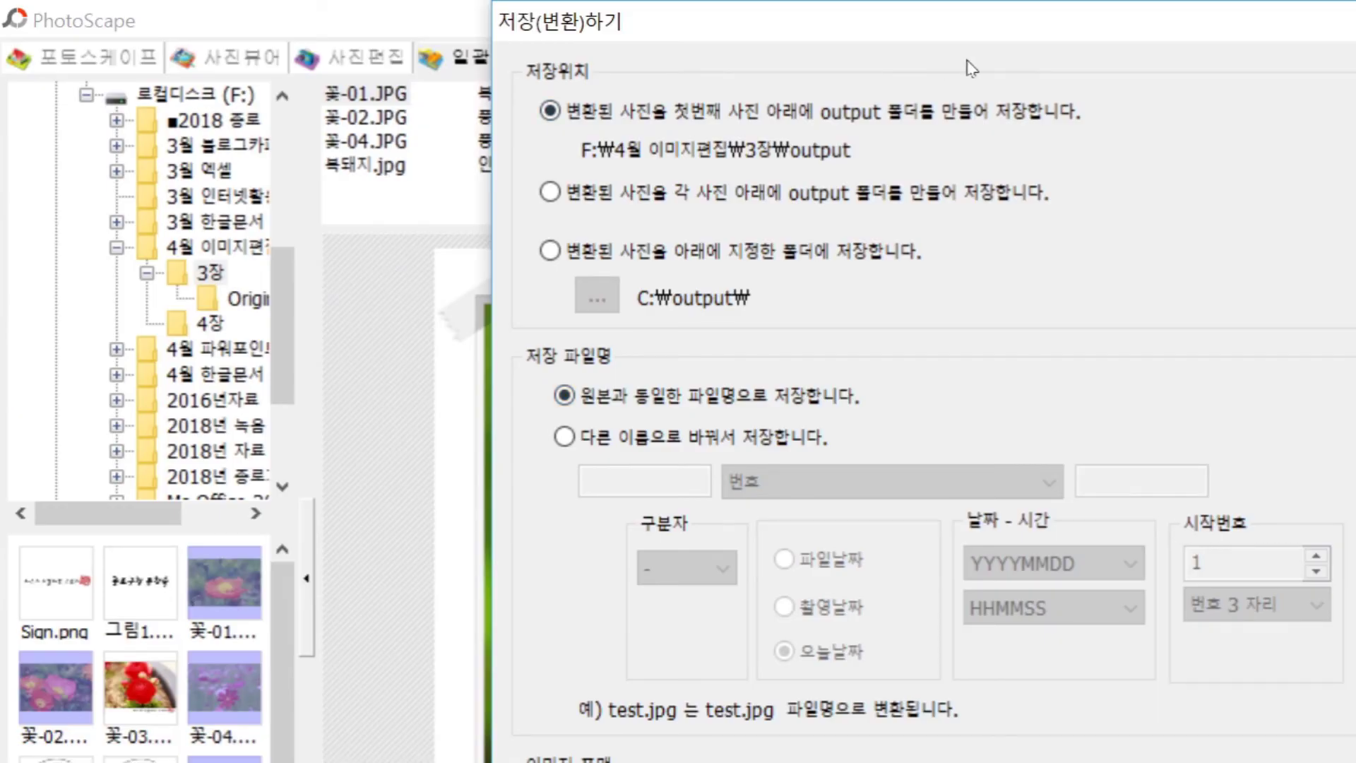
key("Return")
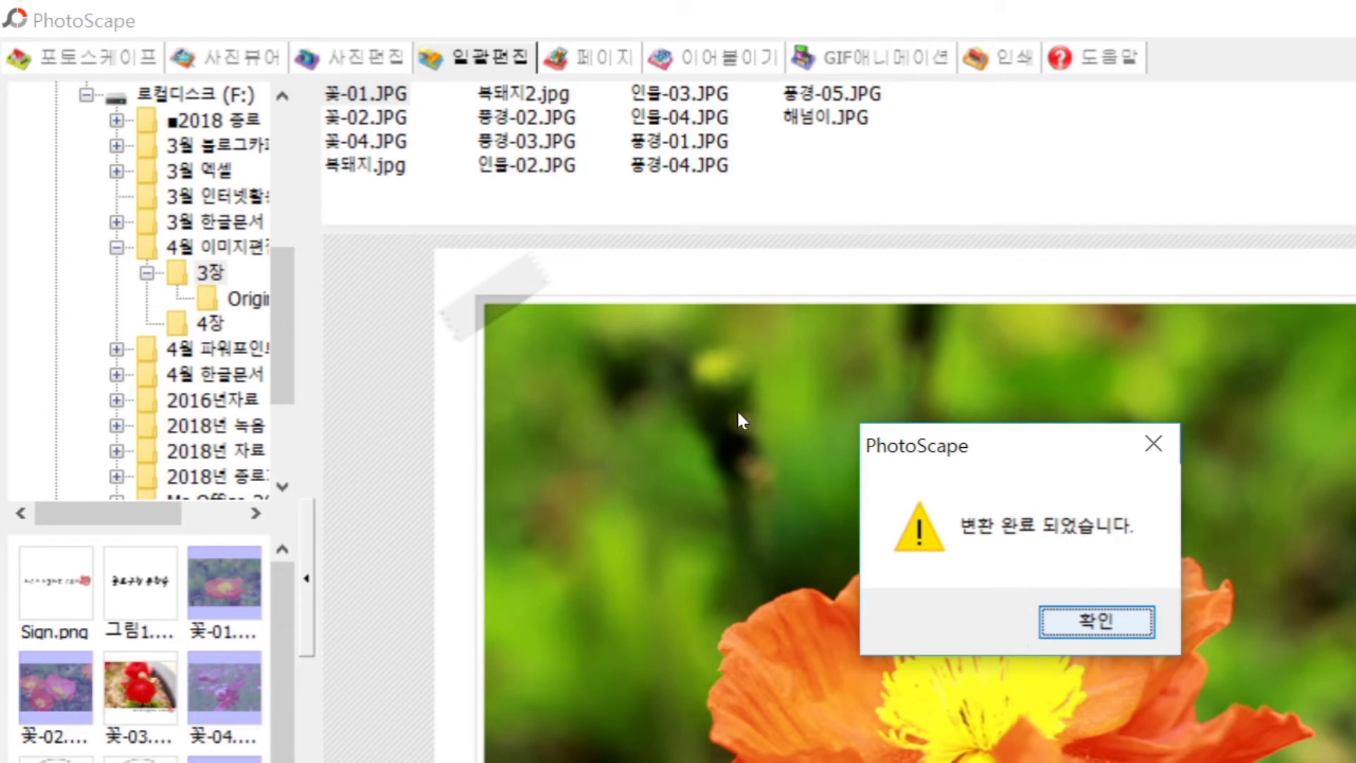
key("Return")
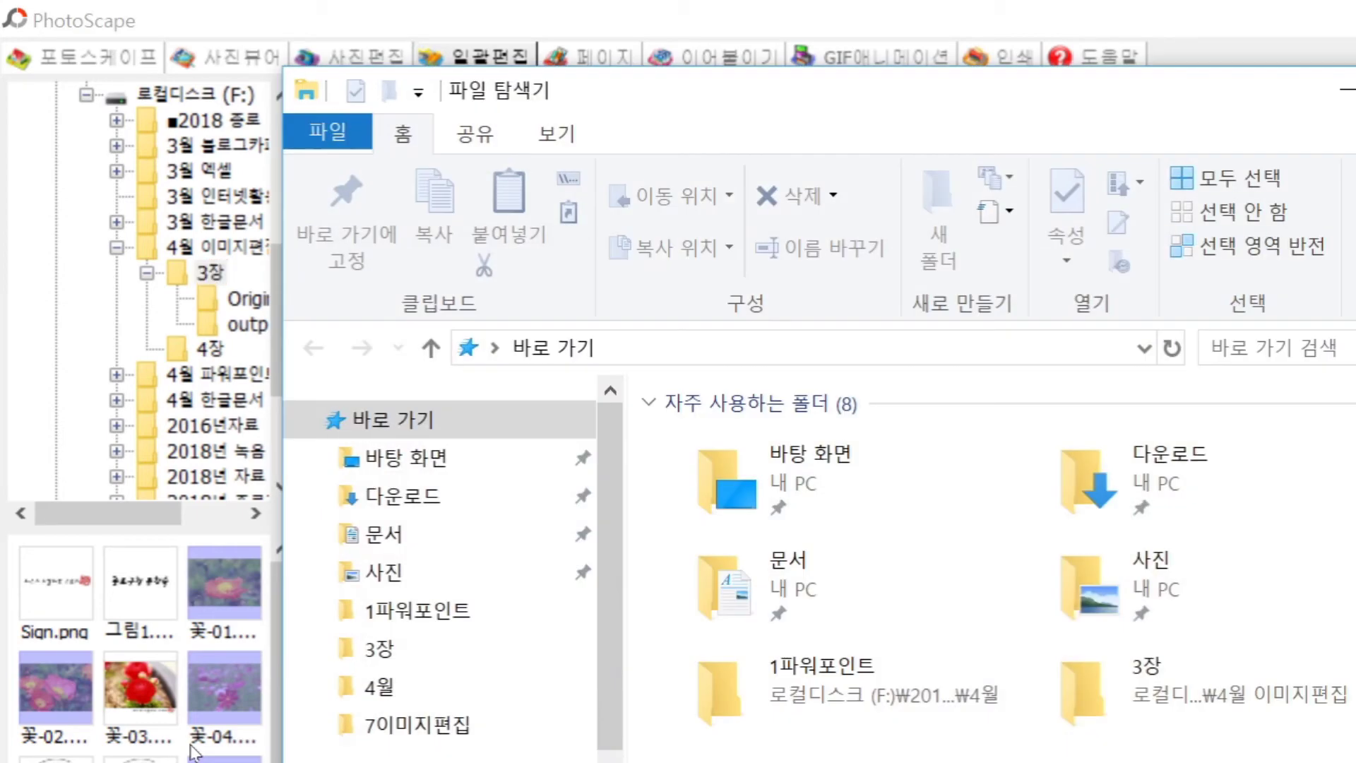
Step: Switch to File Explorer and open the output folder in 4월 이미지편집\3장 on drive F
double_click(964, 81)
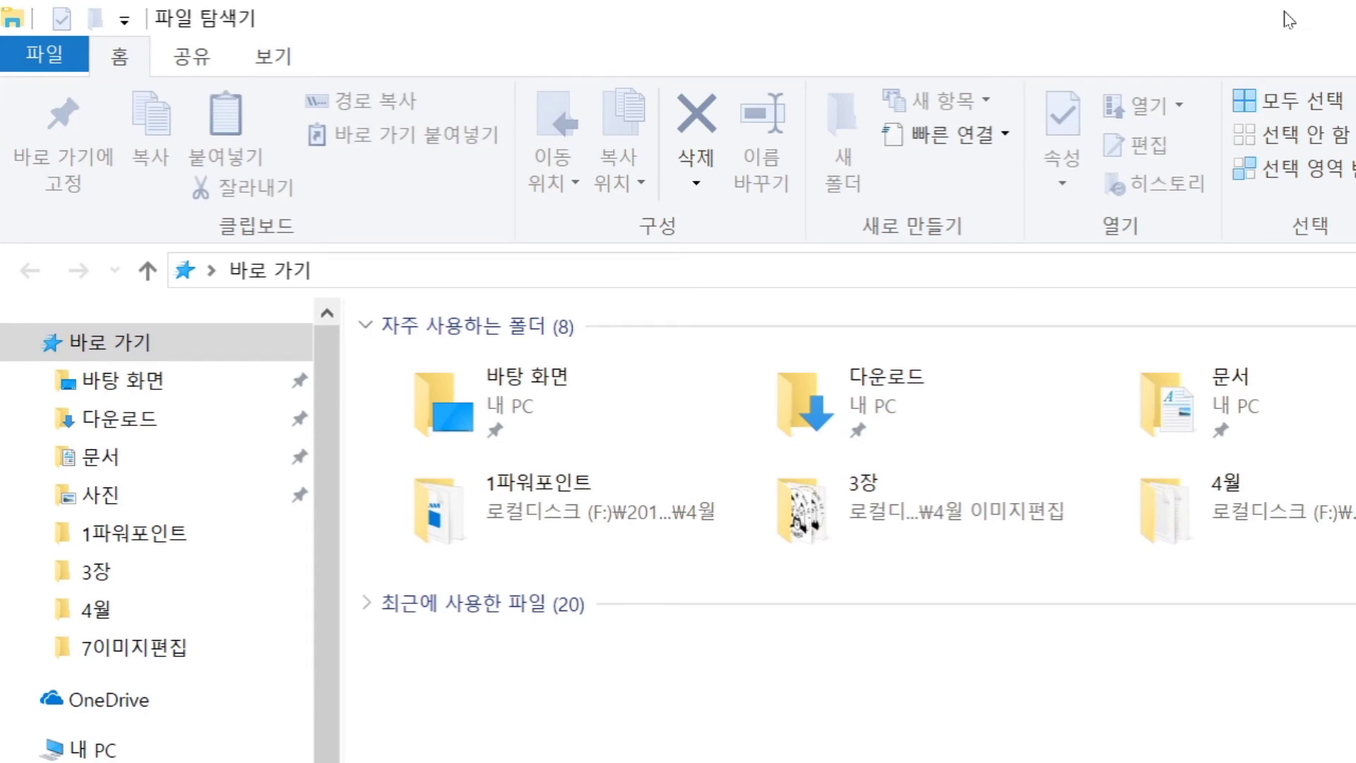
scroll(85, 395, "down", 2)
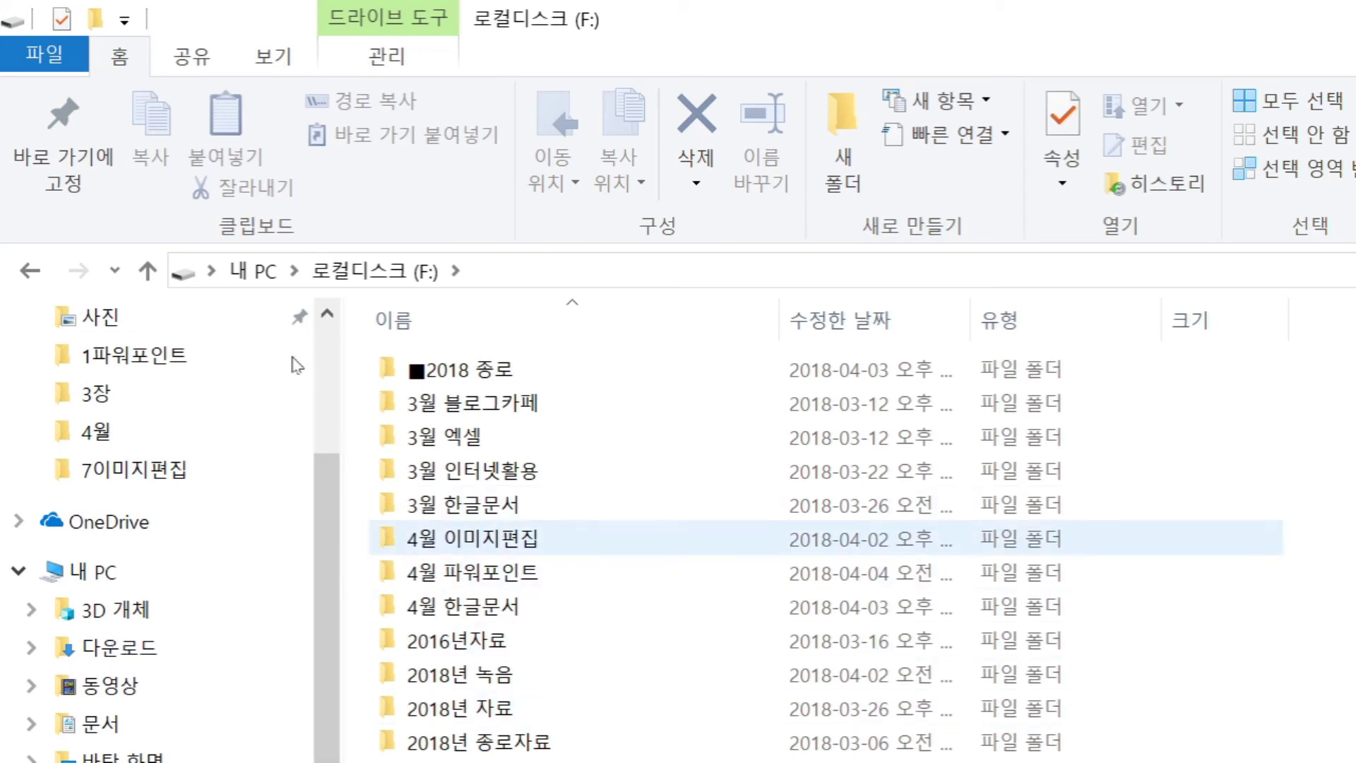
left_click(459, 538)
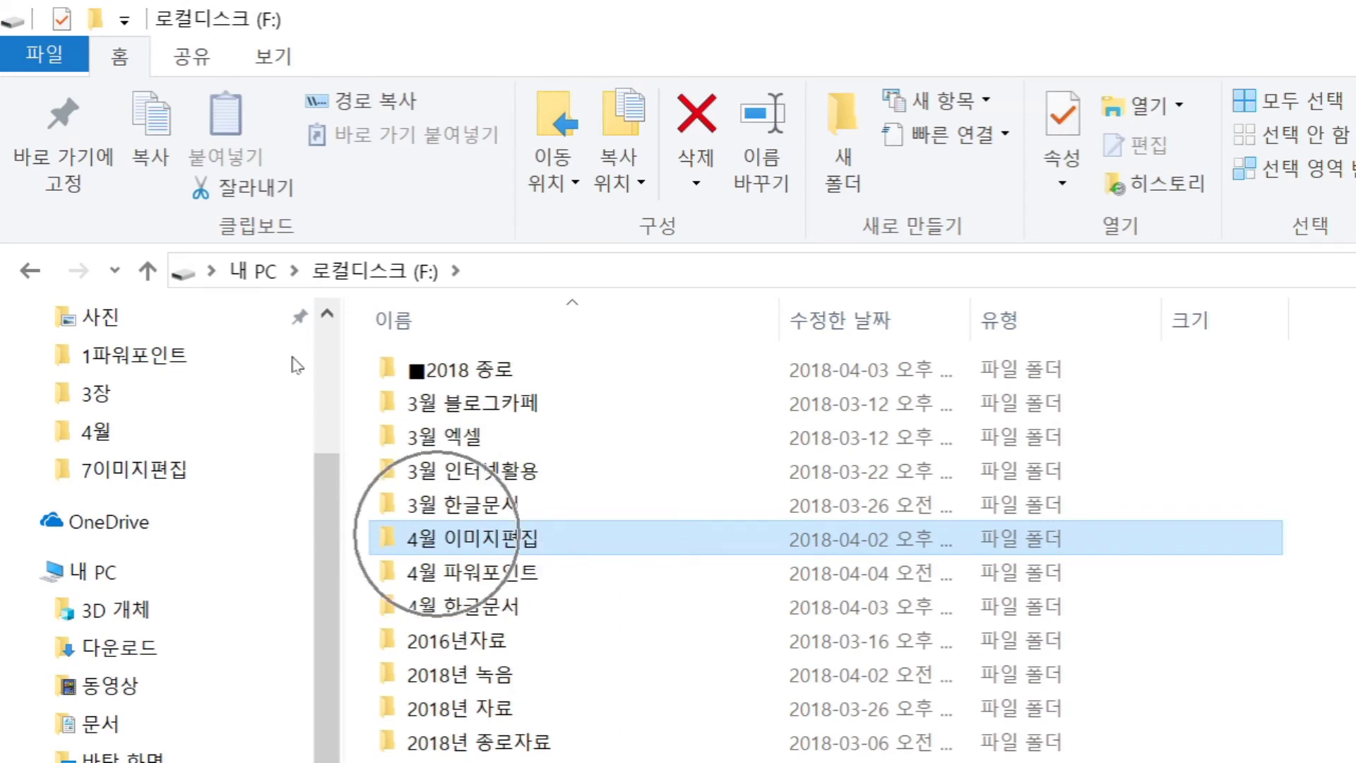
key("Return")
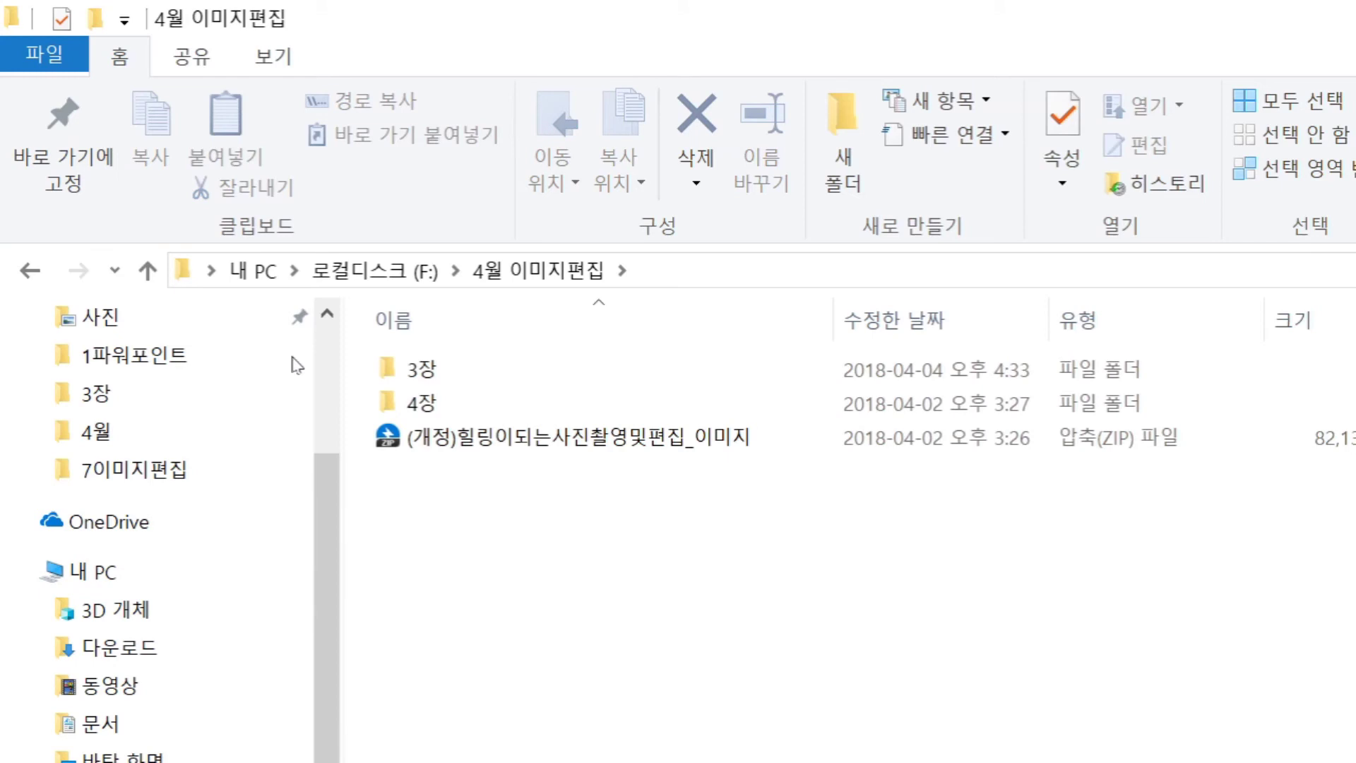
key("Down")
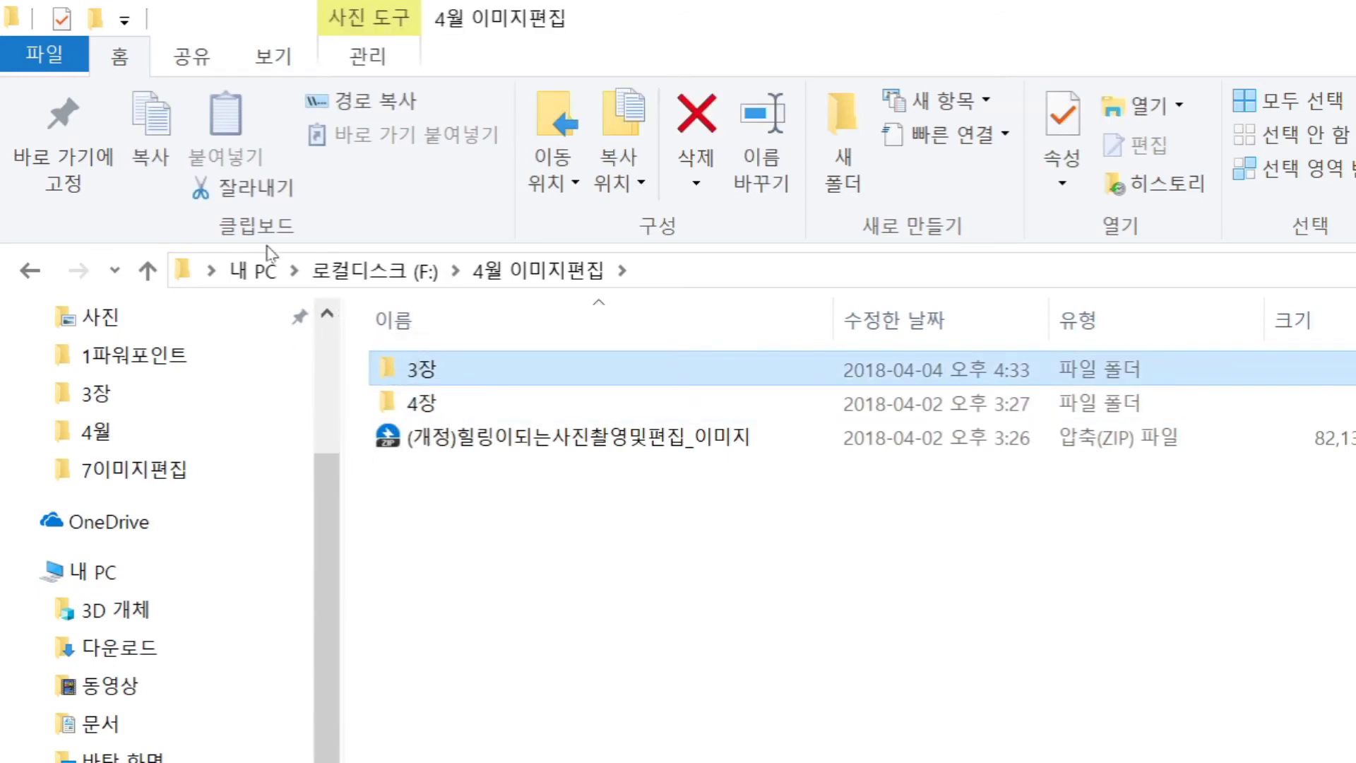
key("Return")
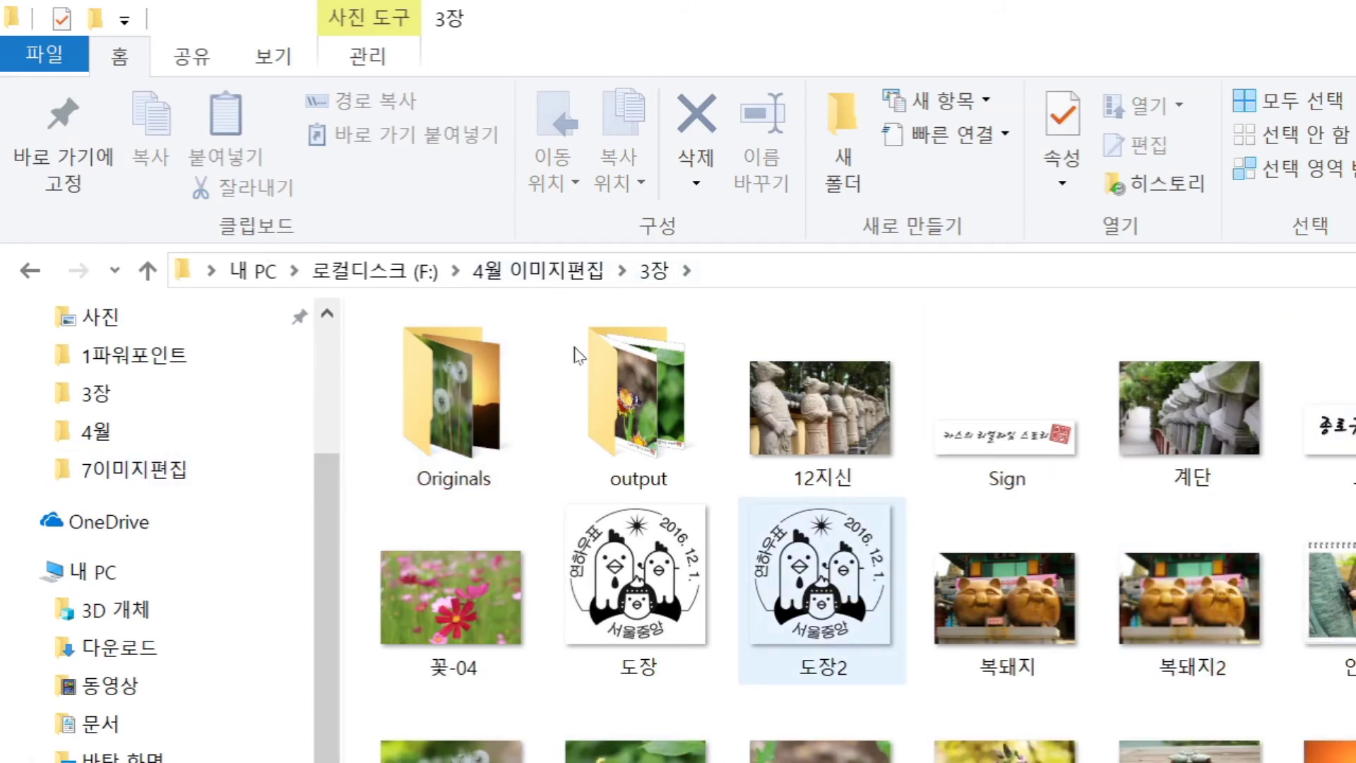
key("Right")
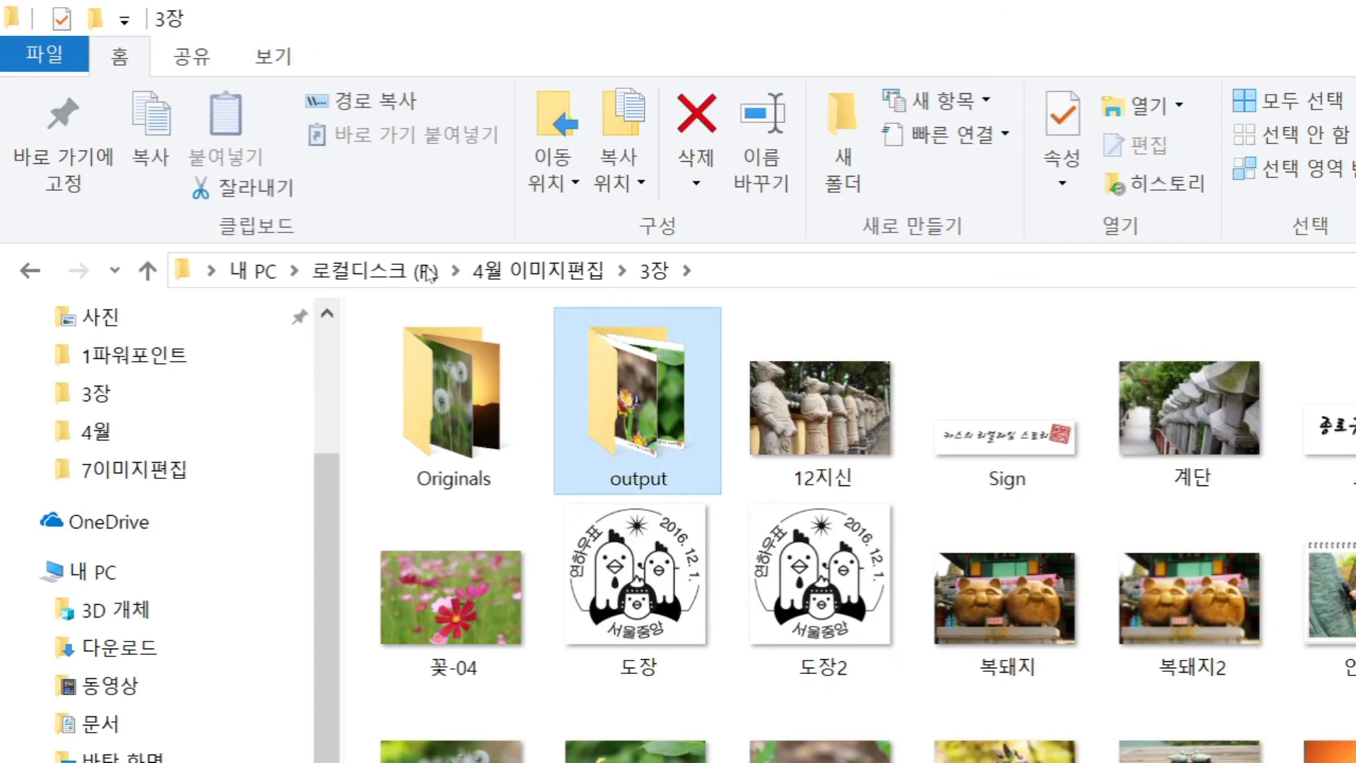
key("Return")
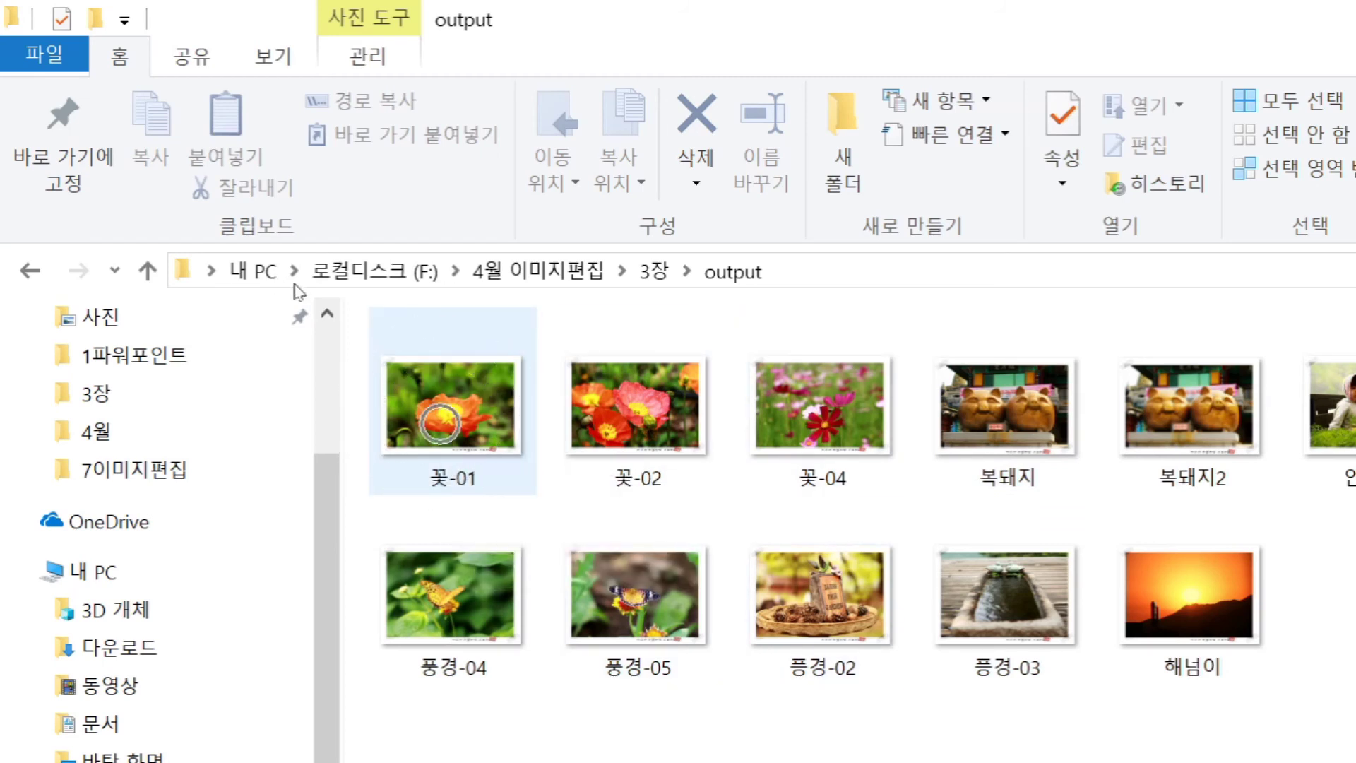
Step: View the saved photos one by one from 꽃-01 through 해넘이, checking the frame and signature, and close the viewer and File Explorer
key("space")
key("Return")
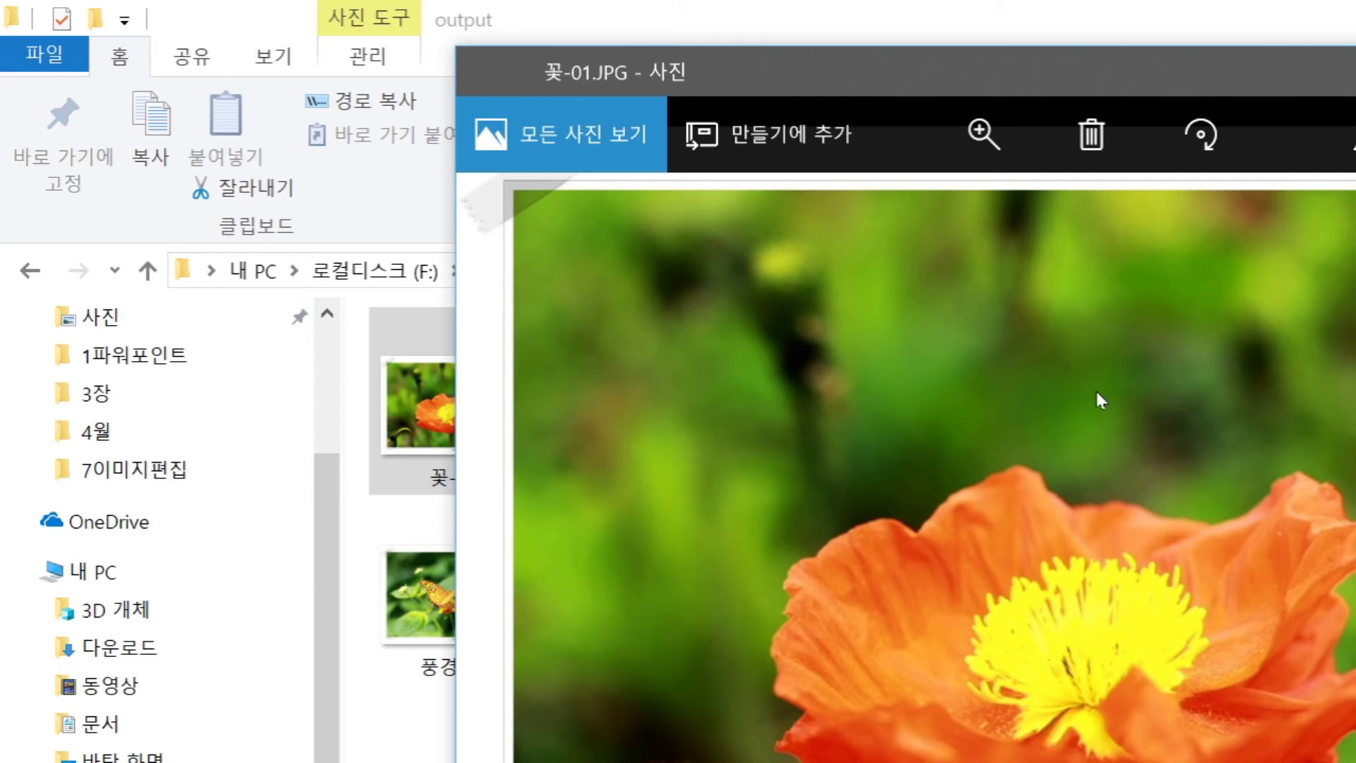
key("Right")
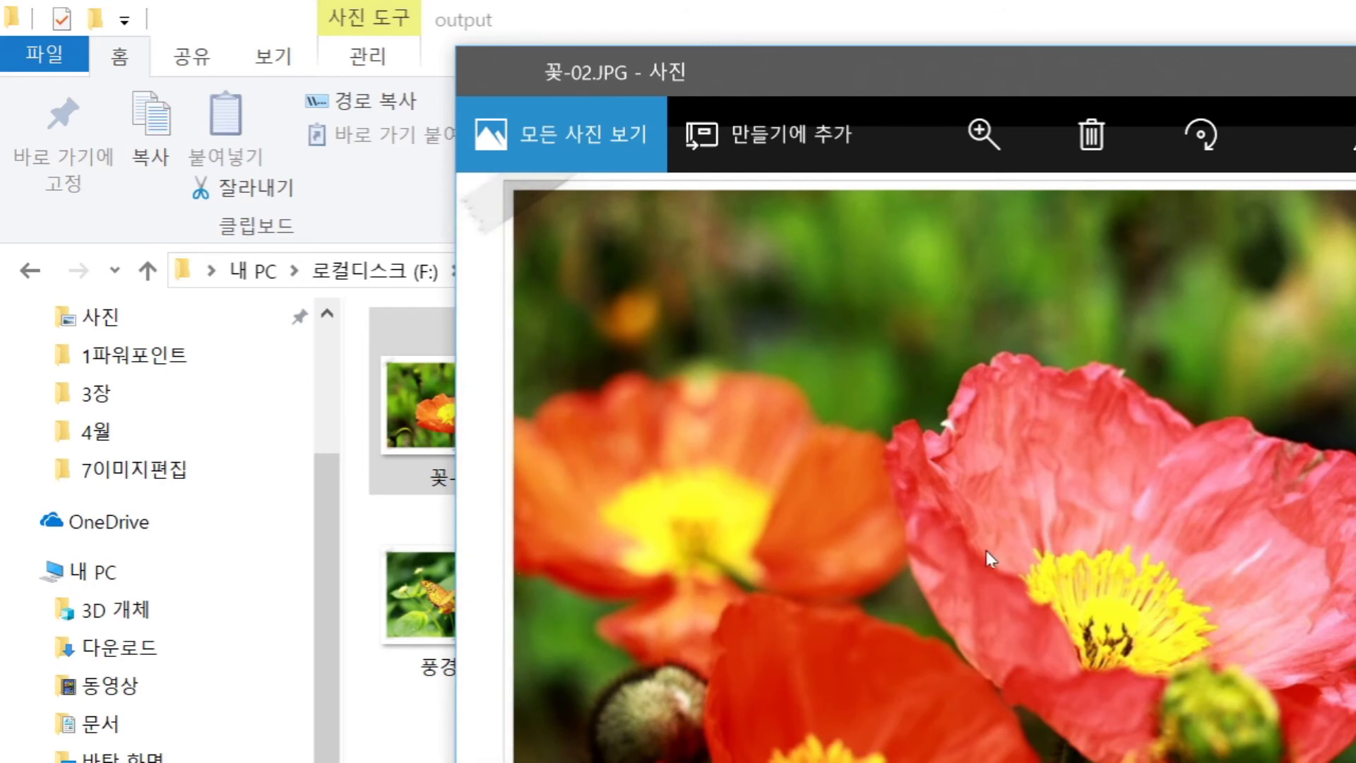
key("Right")
key("Right")
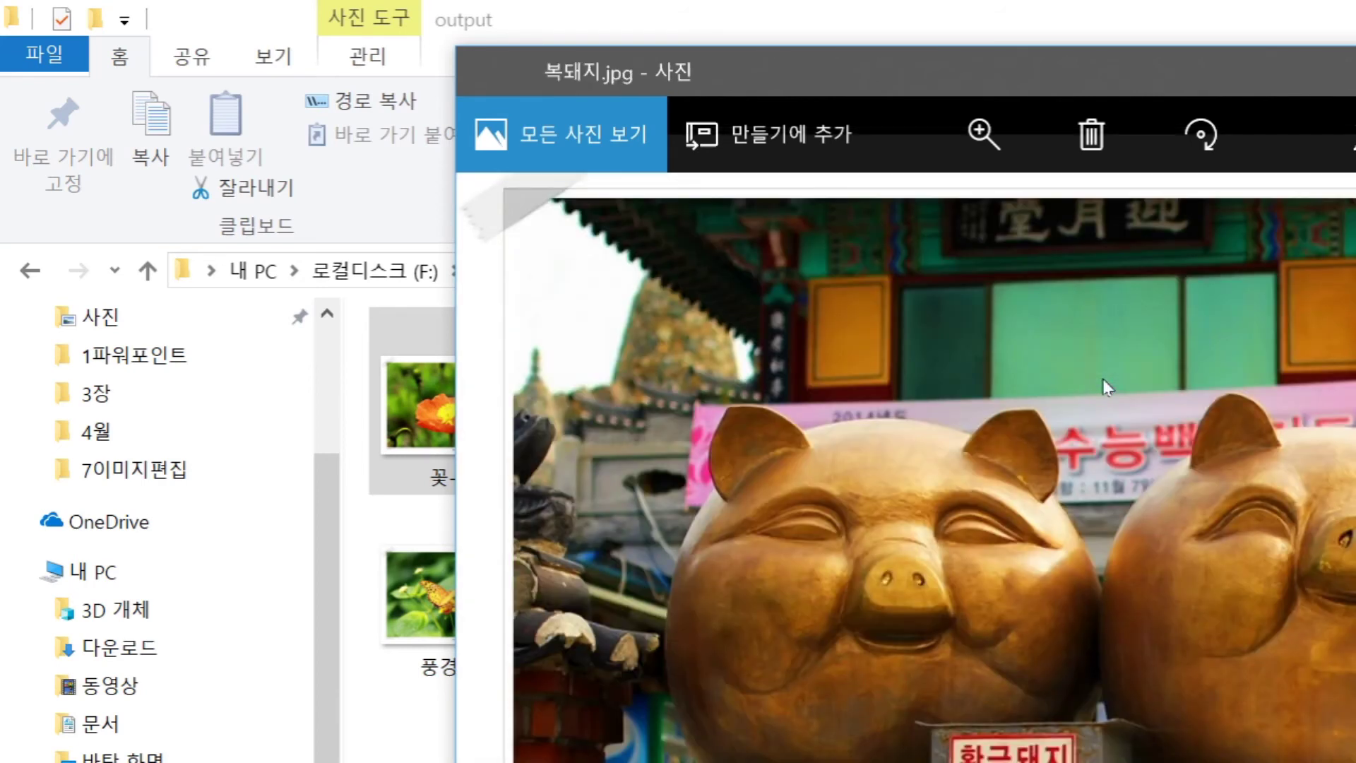
key("Right")
key("Right")
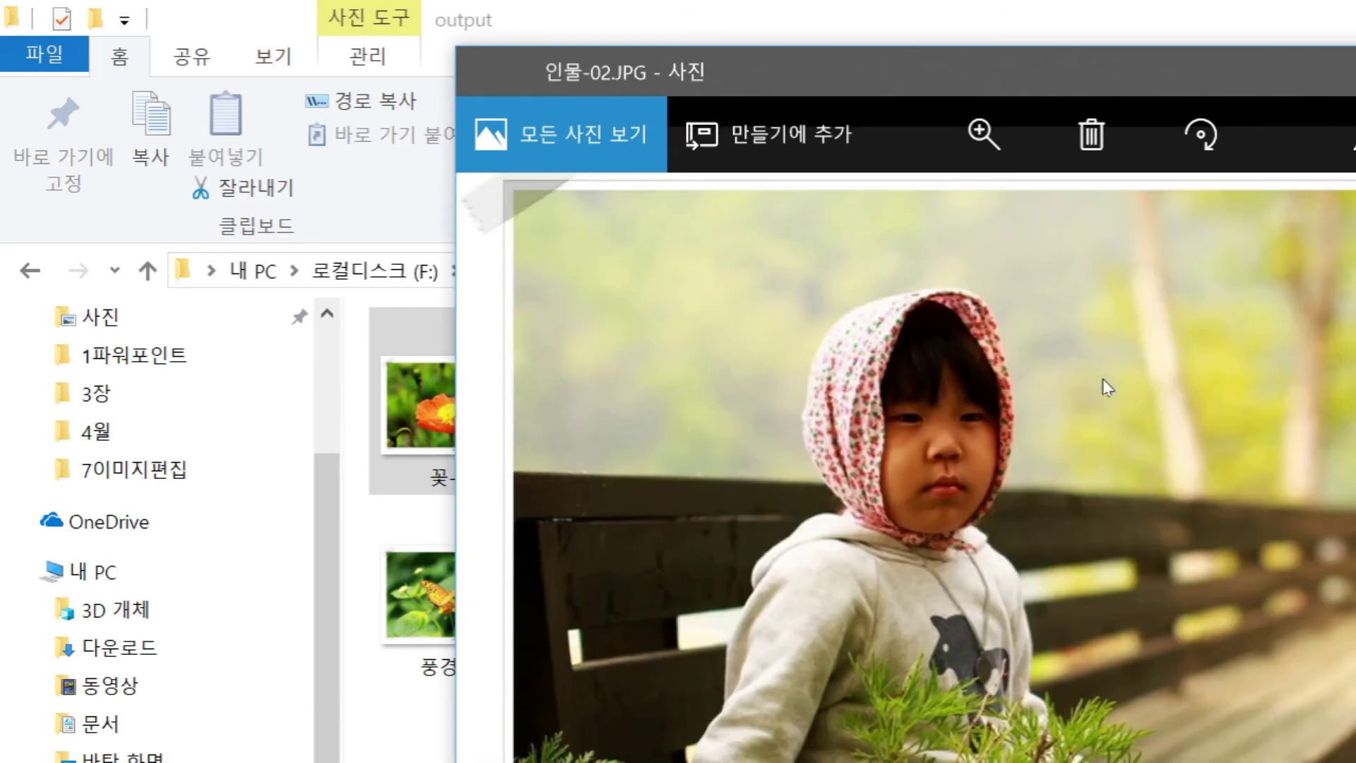
key("Right")
key("Right")
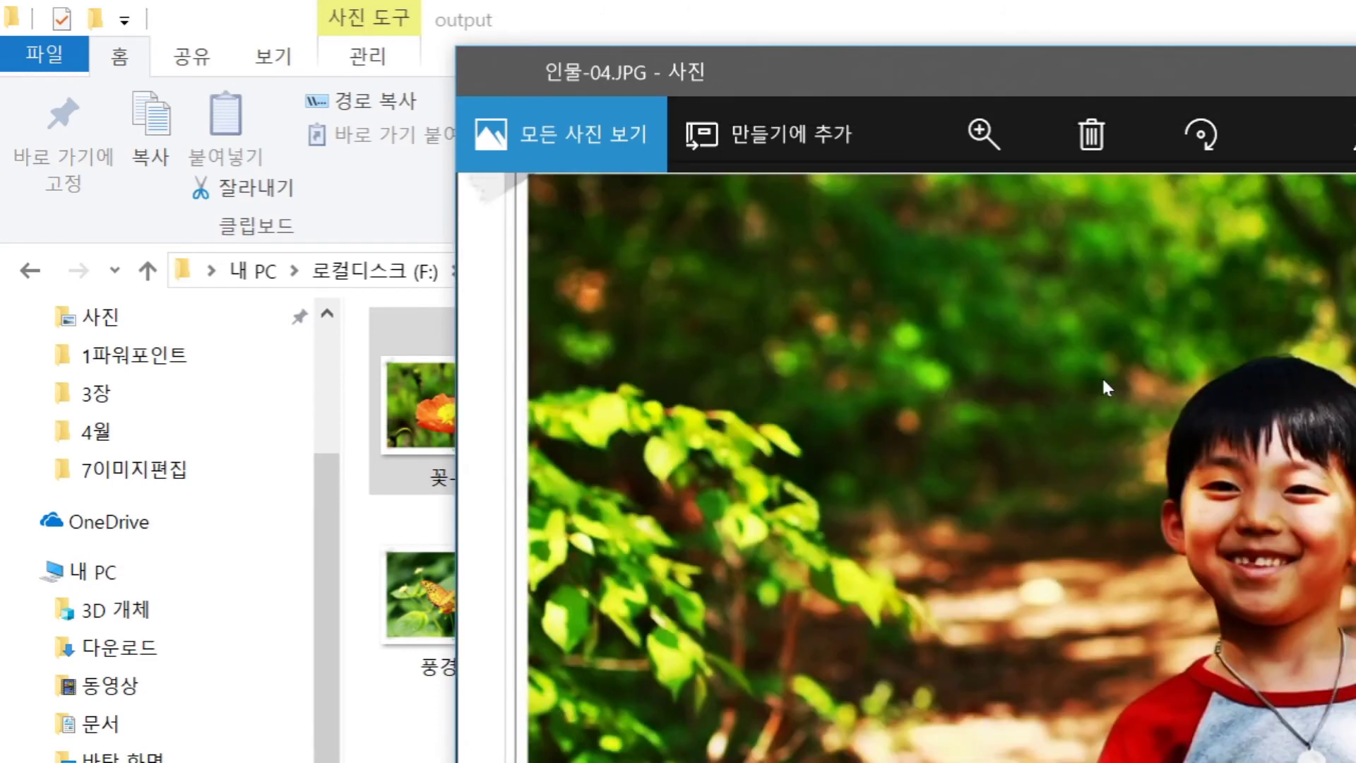
key("Right")
key("Right")
key("Right")
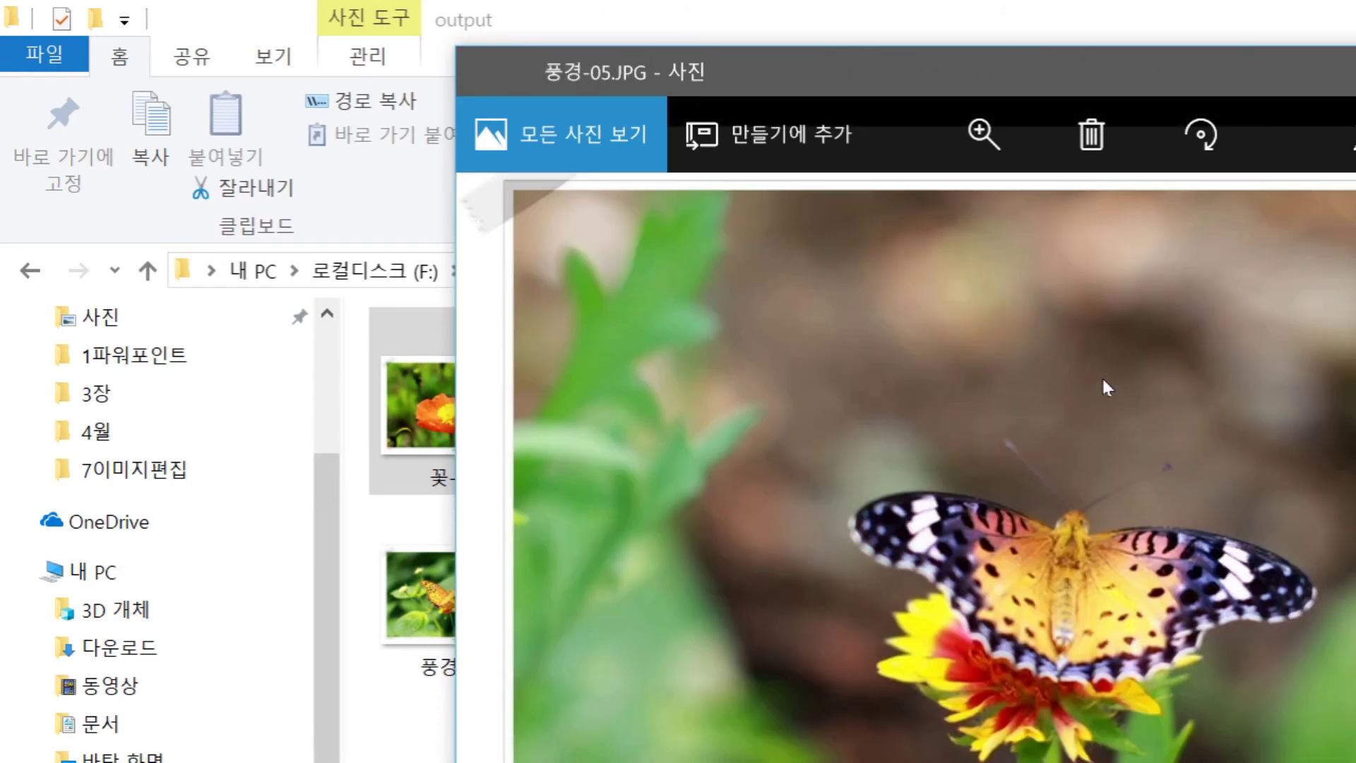
key("Right")
key("Right")
key("Right")
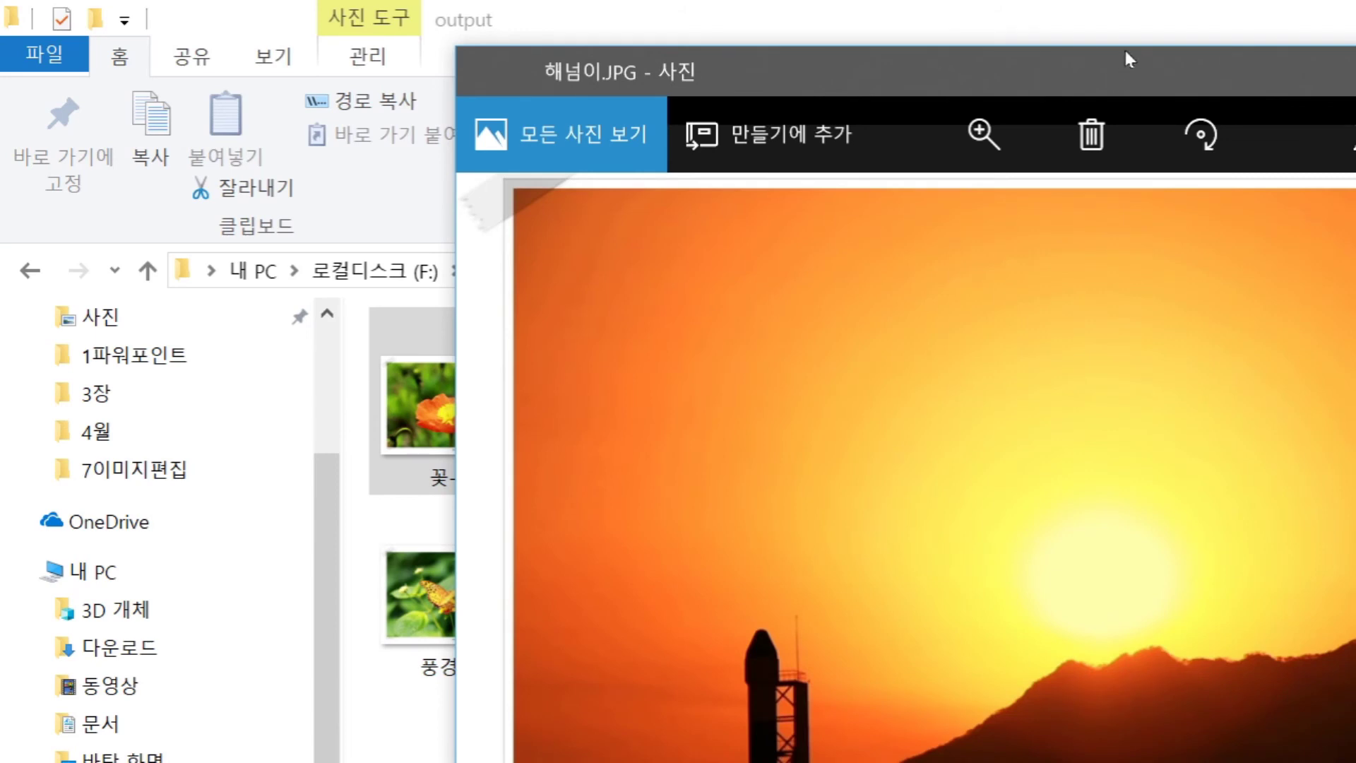
key("alt+F4")
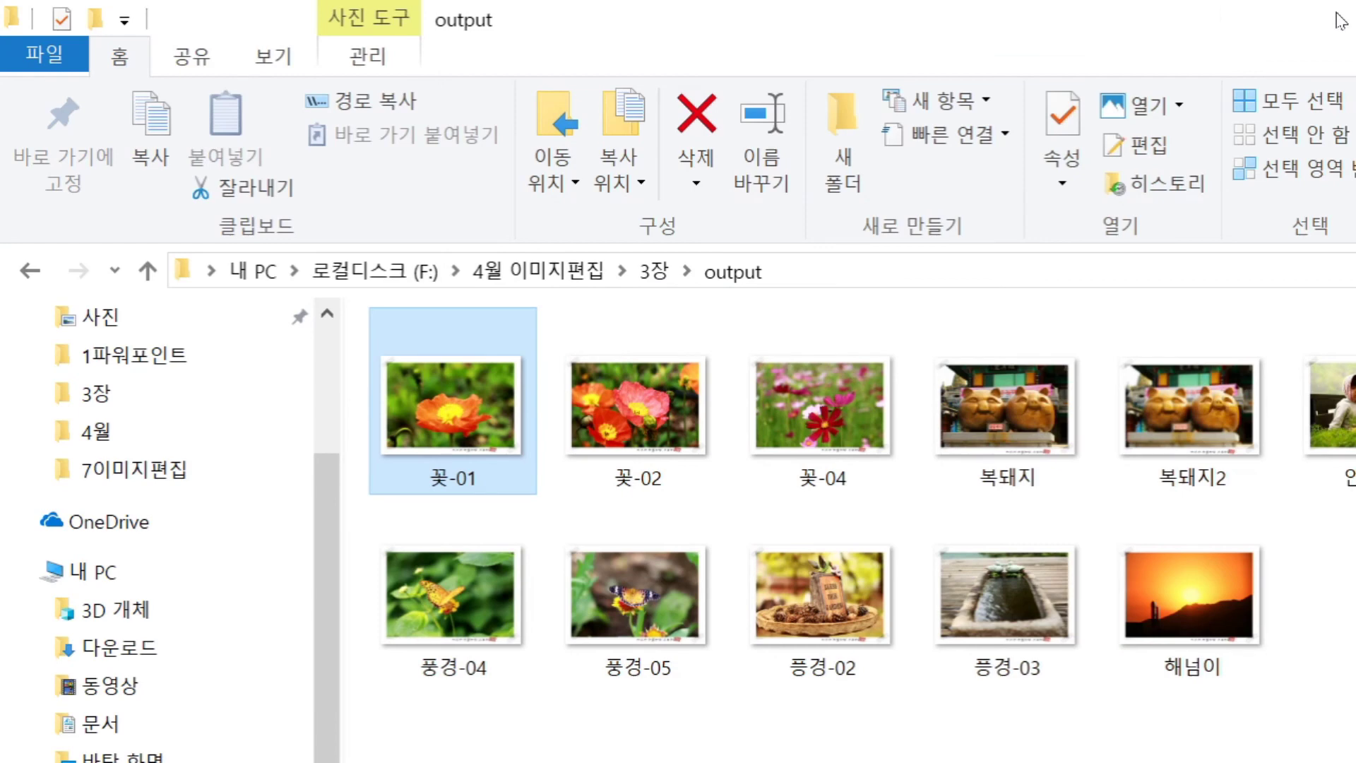
key("alt+F4")
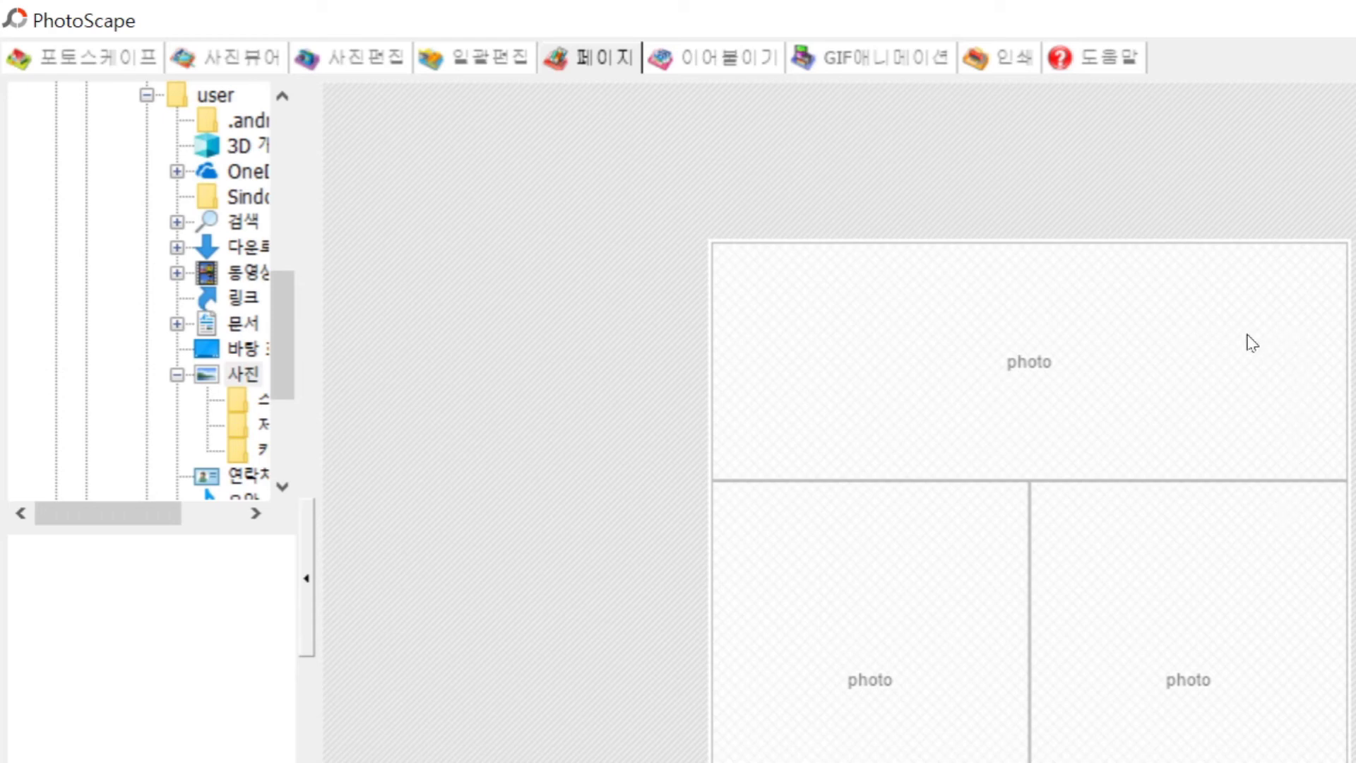
Step: Try several page layouts in PhotoScape and choose the one with a tall photo beside three stacked photos
key("Down")
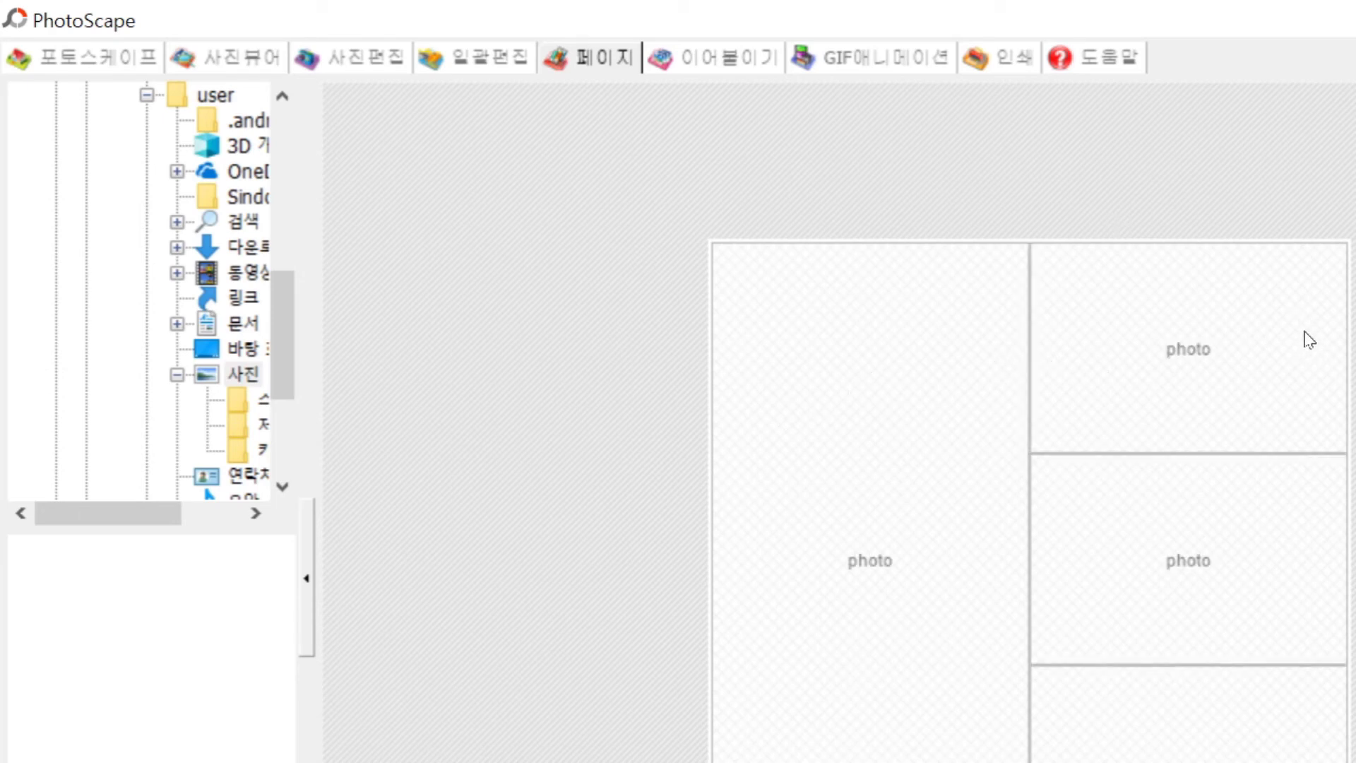
key("Down")
key("Down")
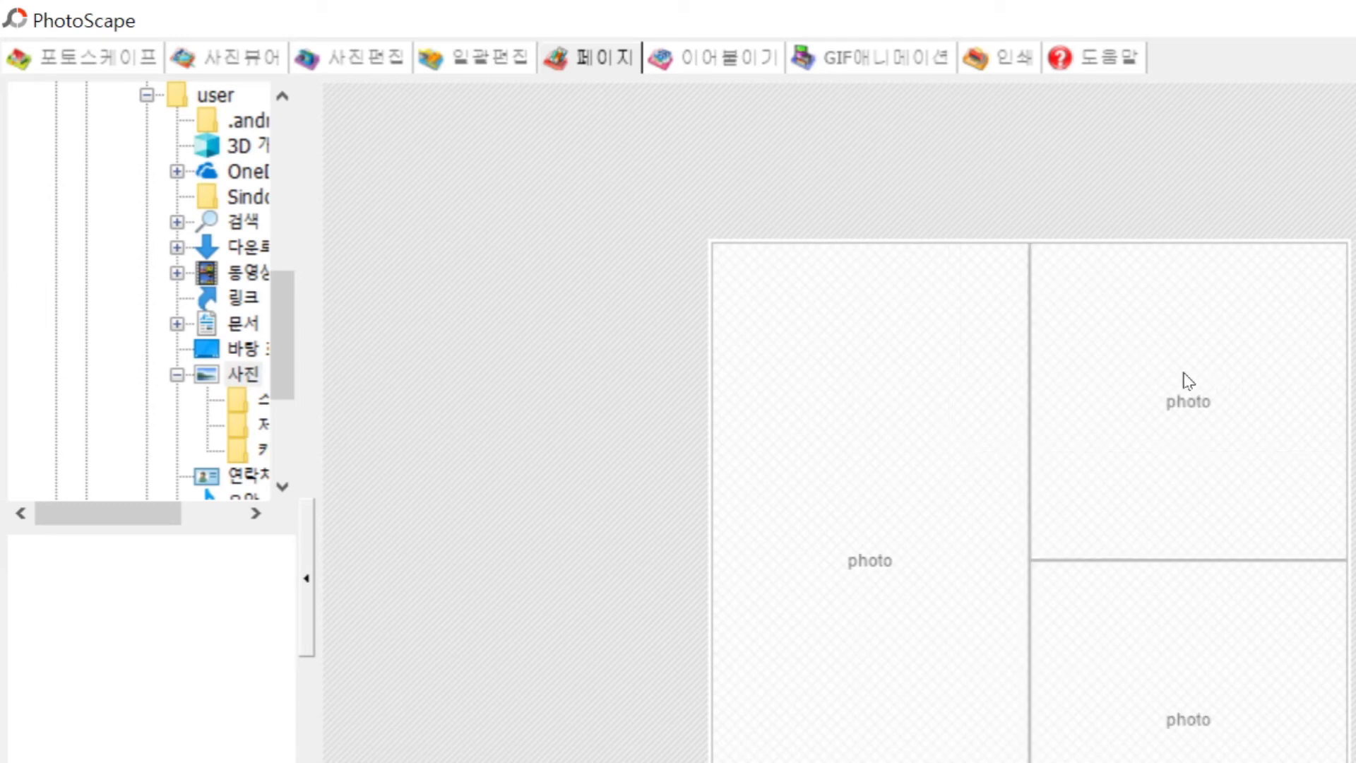
key("Down")
key("Down")
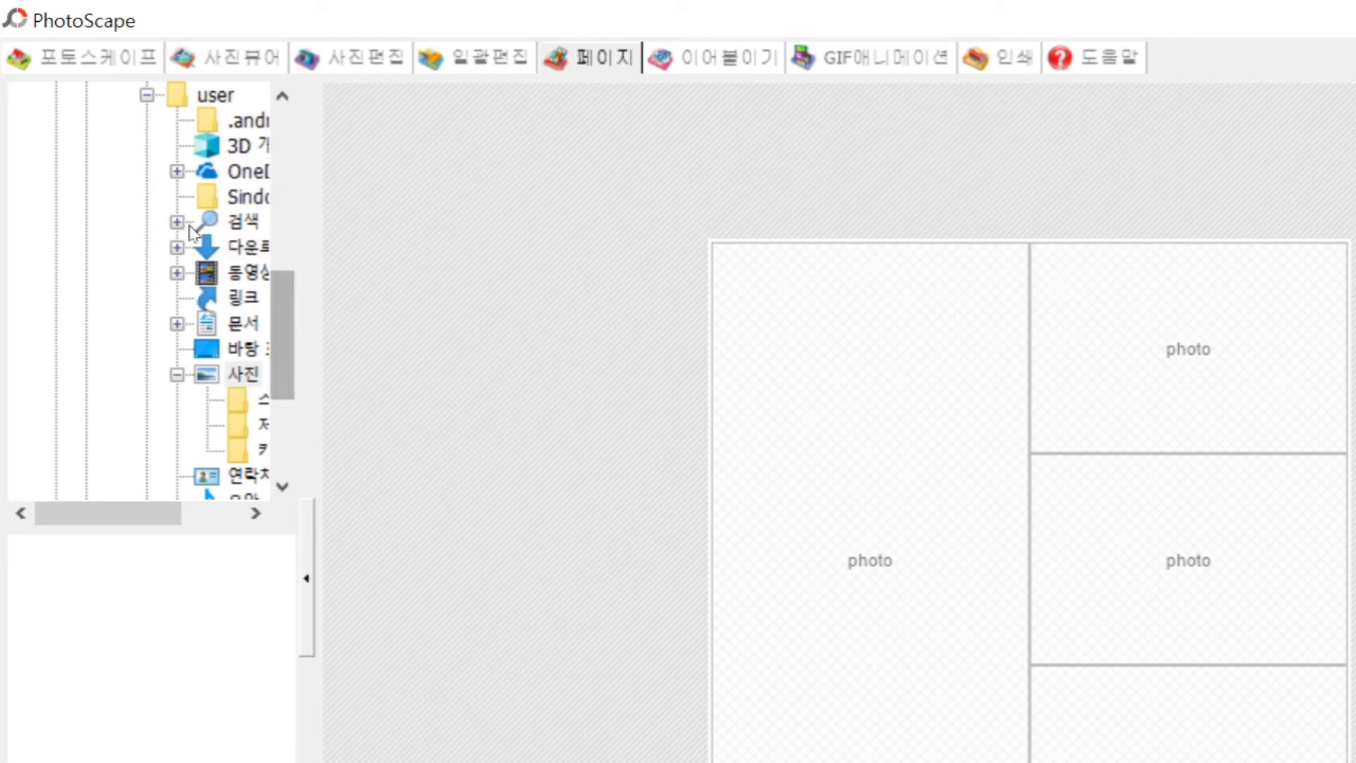
Step: Open the 4월 이미지편집\3장 folder on drive F as the photo source for the page layout
scroll(181, 141, "up", 5)
scroll(183, 155, "down", 7)
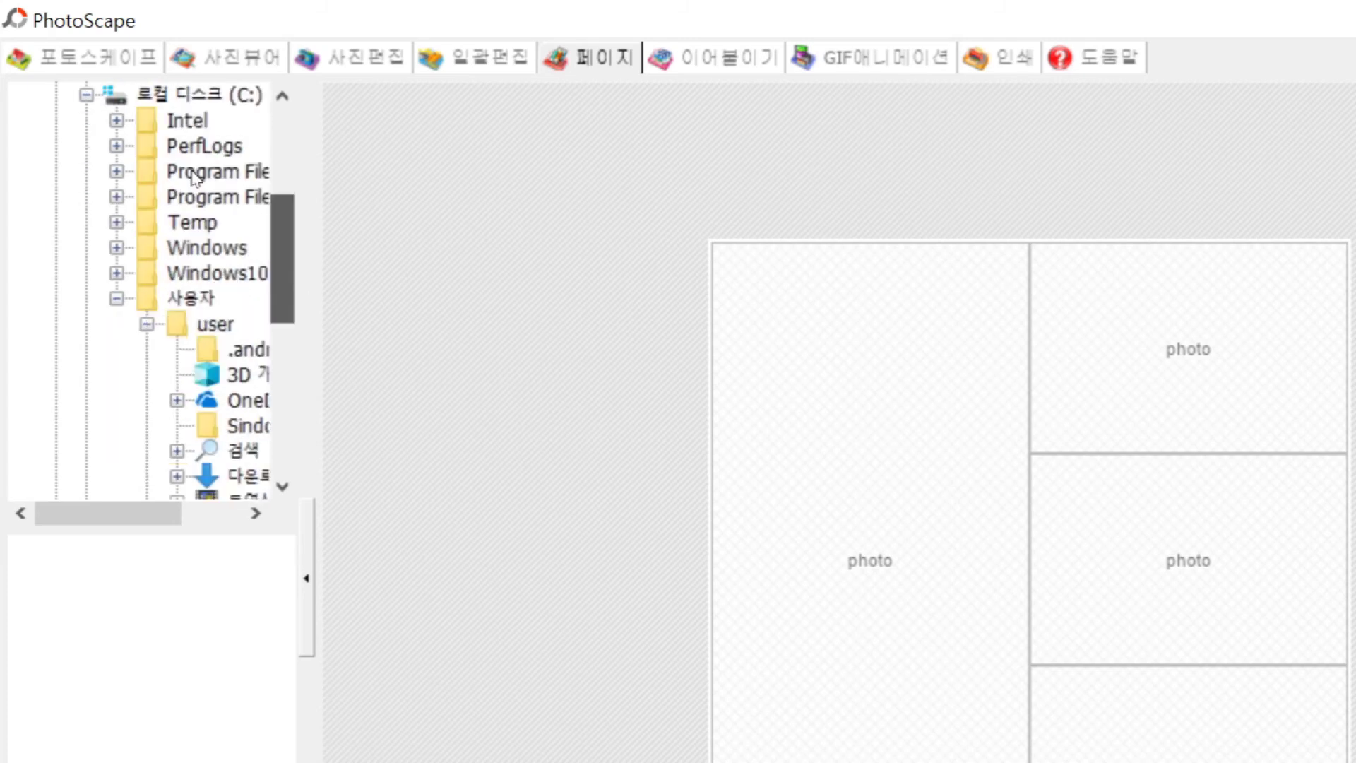
scroll(80, 128, "up", 3)
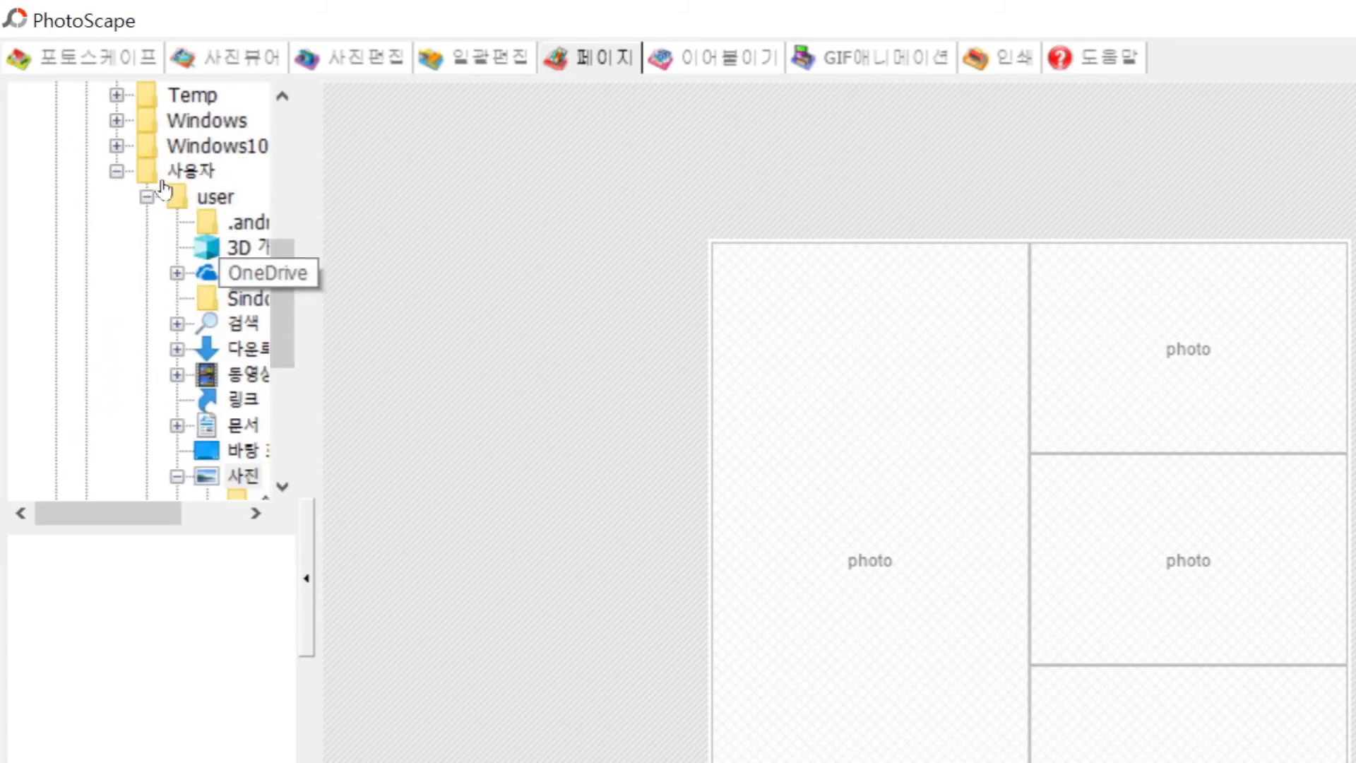
scroll(233, 282, "up", 3)
left_click(86, 171)
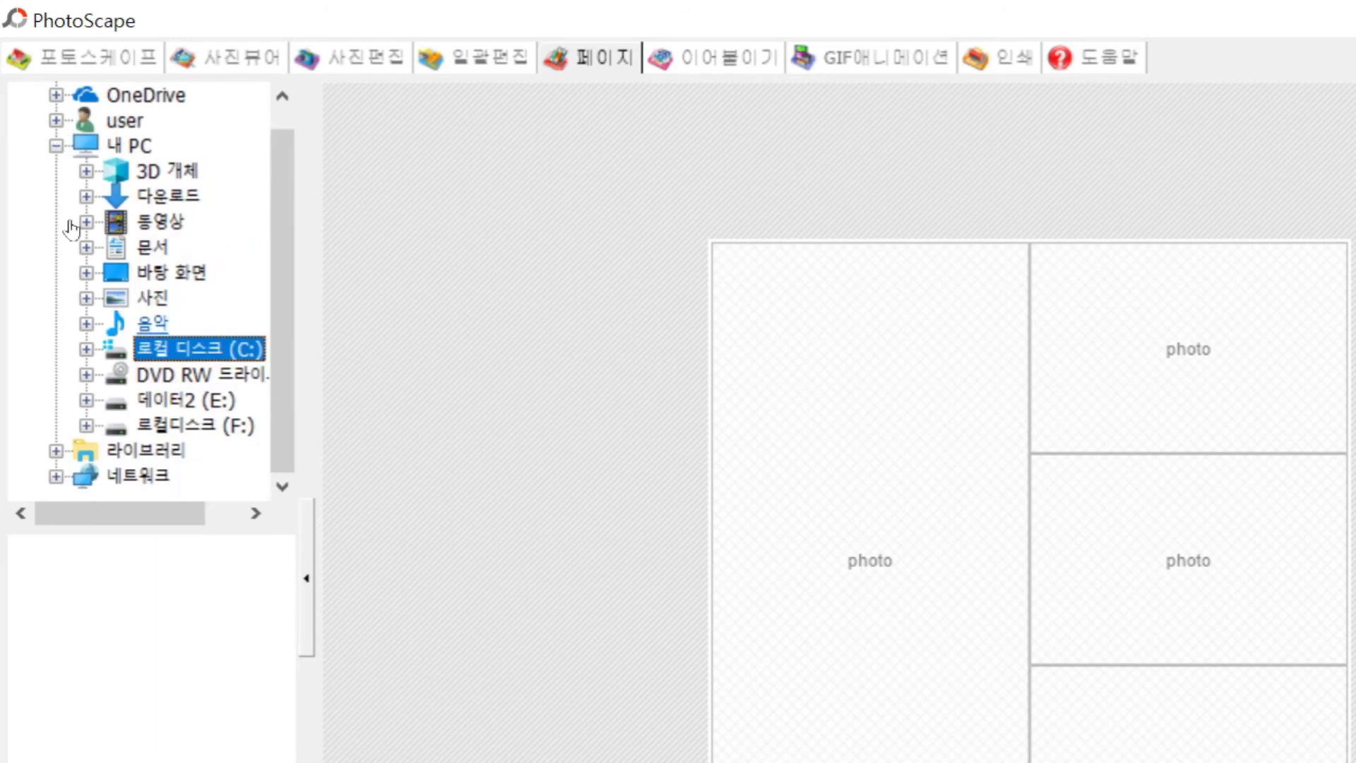
left_click(195, 424)
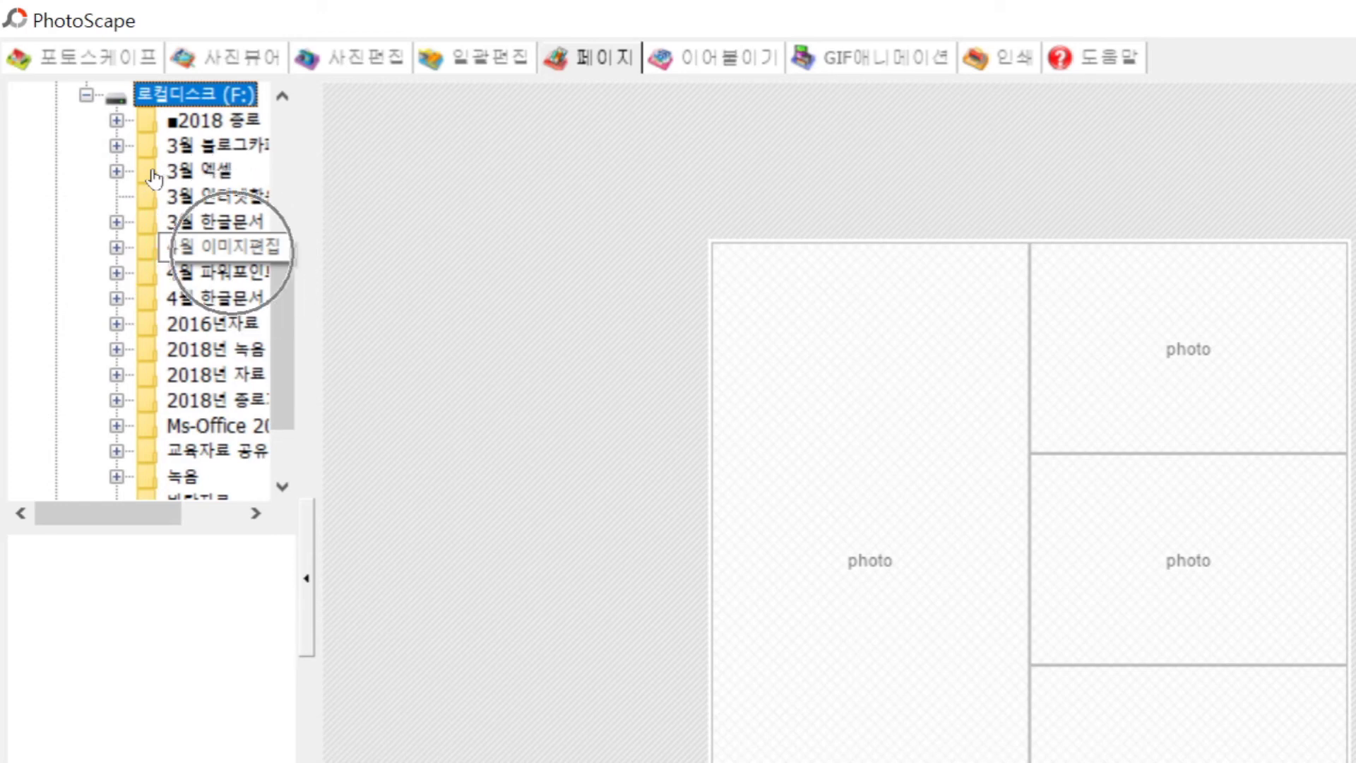
double_click(219, 246)
key("Down")
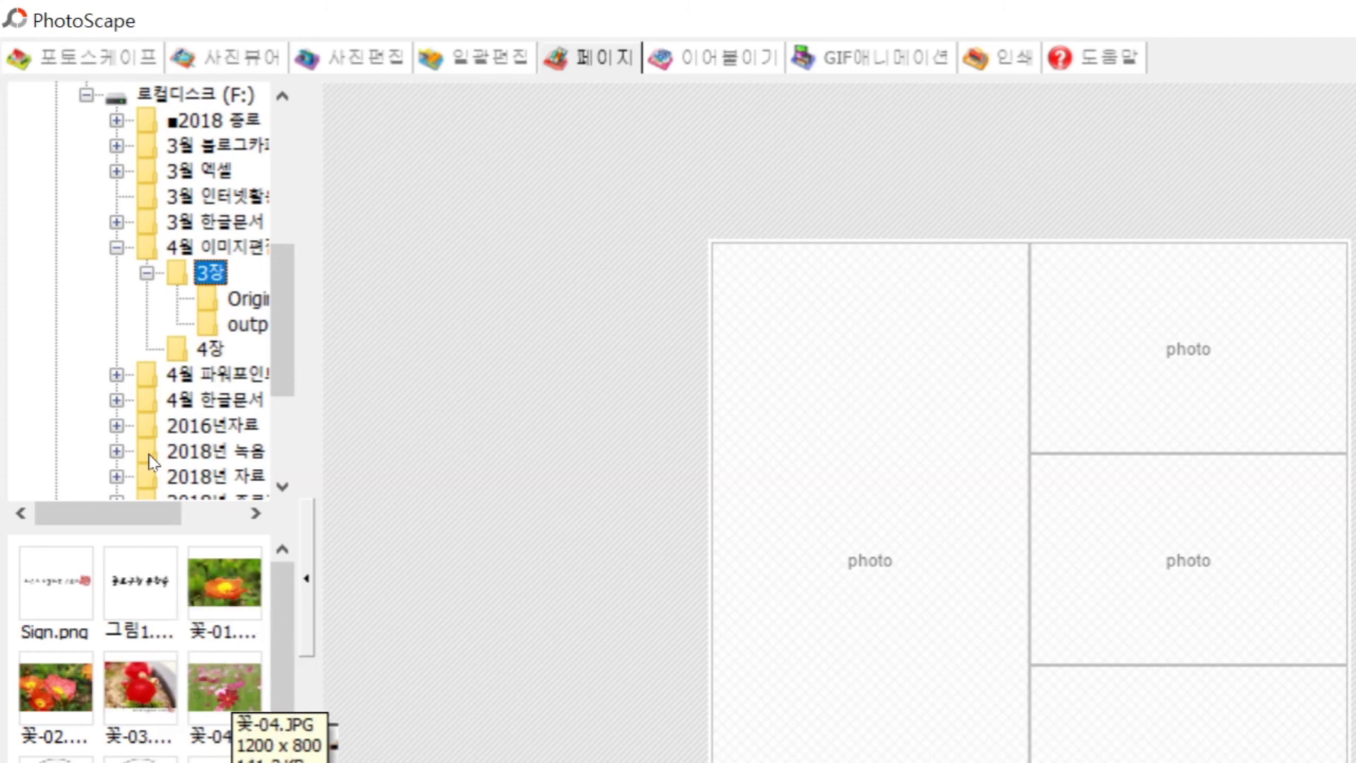
Step: Fill the tall frame with 꽃-04 and the stacked frames, from top to bottom, with 꽃-03, 꽃-01 and 꽃-02
left_click_drag(224, 688, 584, 326)
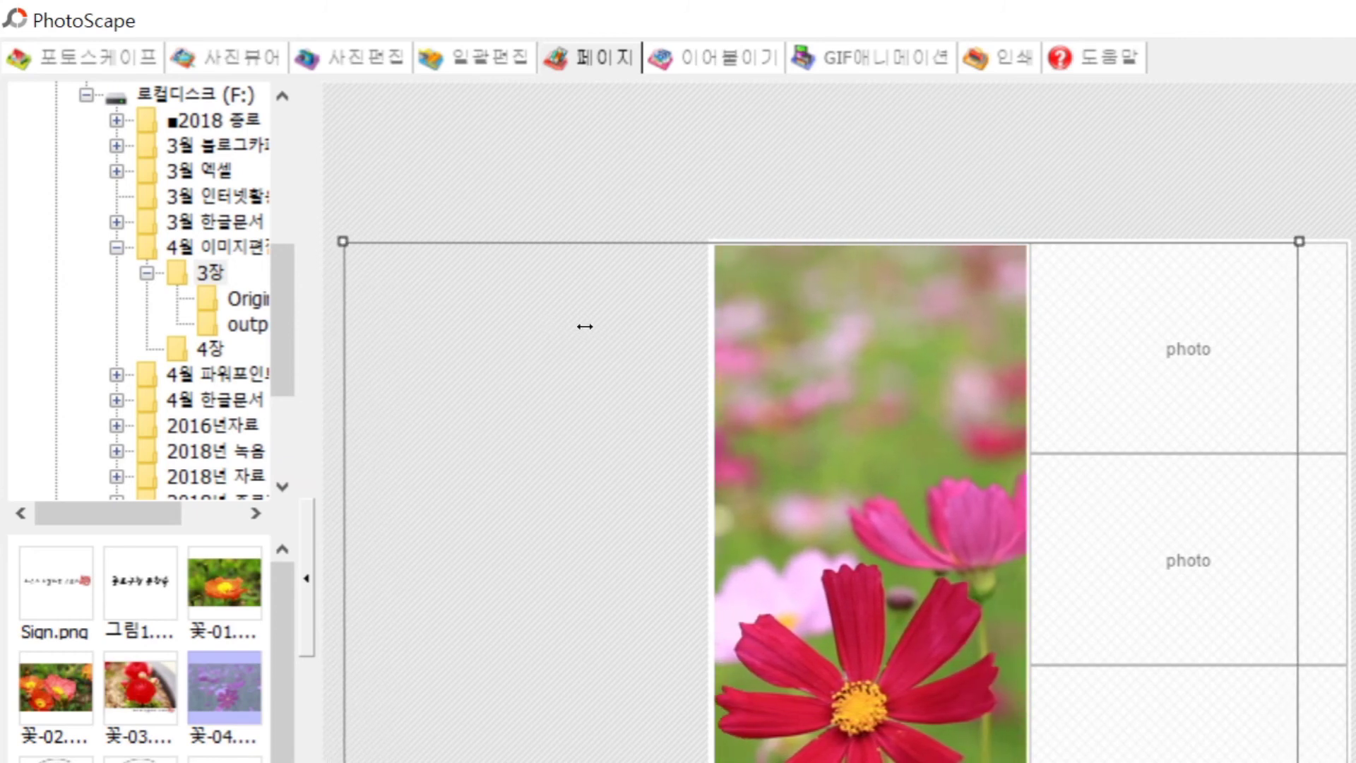
left_click_drag(585, 326, 530, 464)
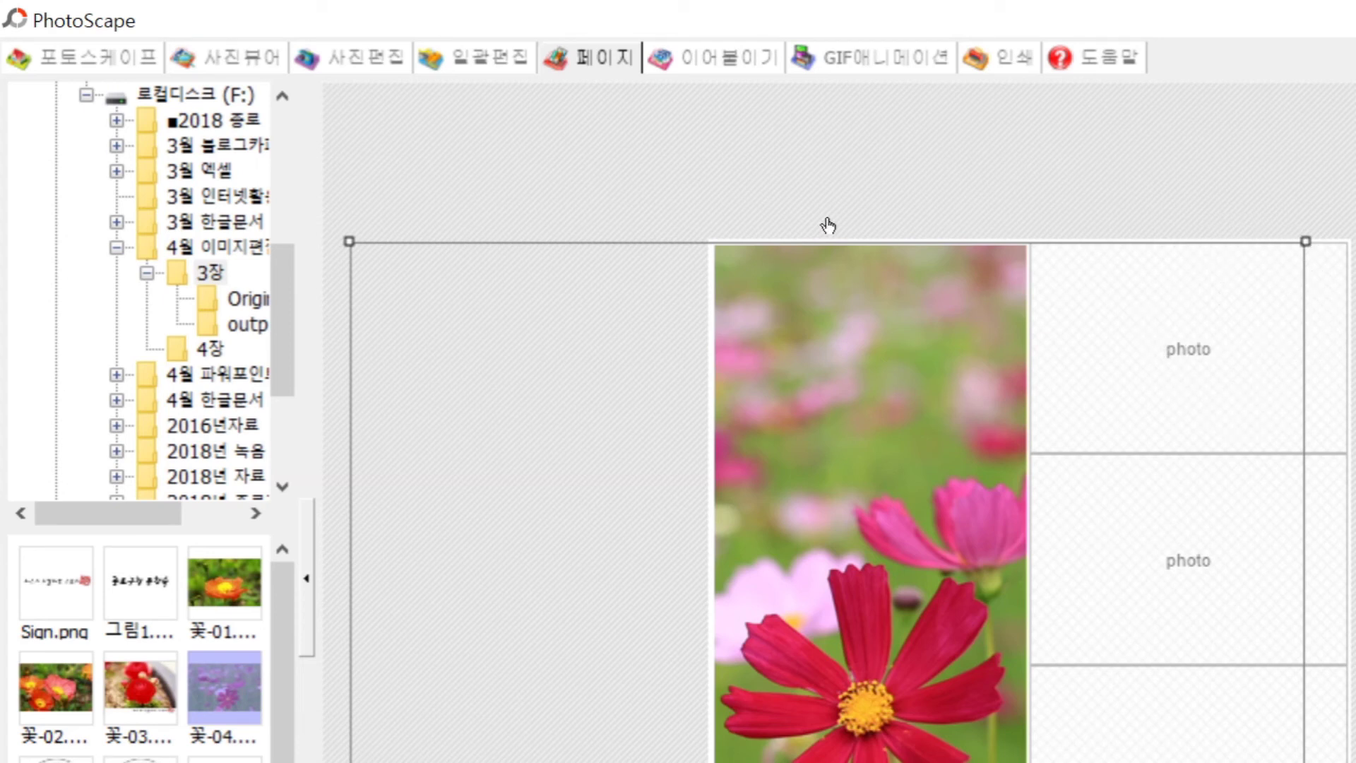
left_click_drag(140, 685, 755, 185)
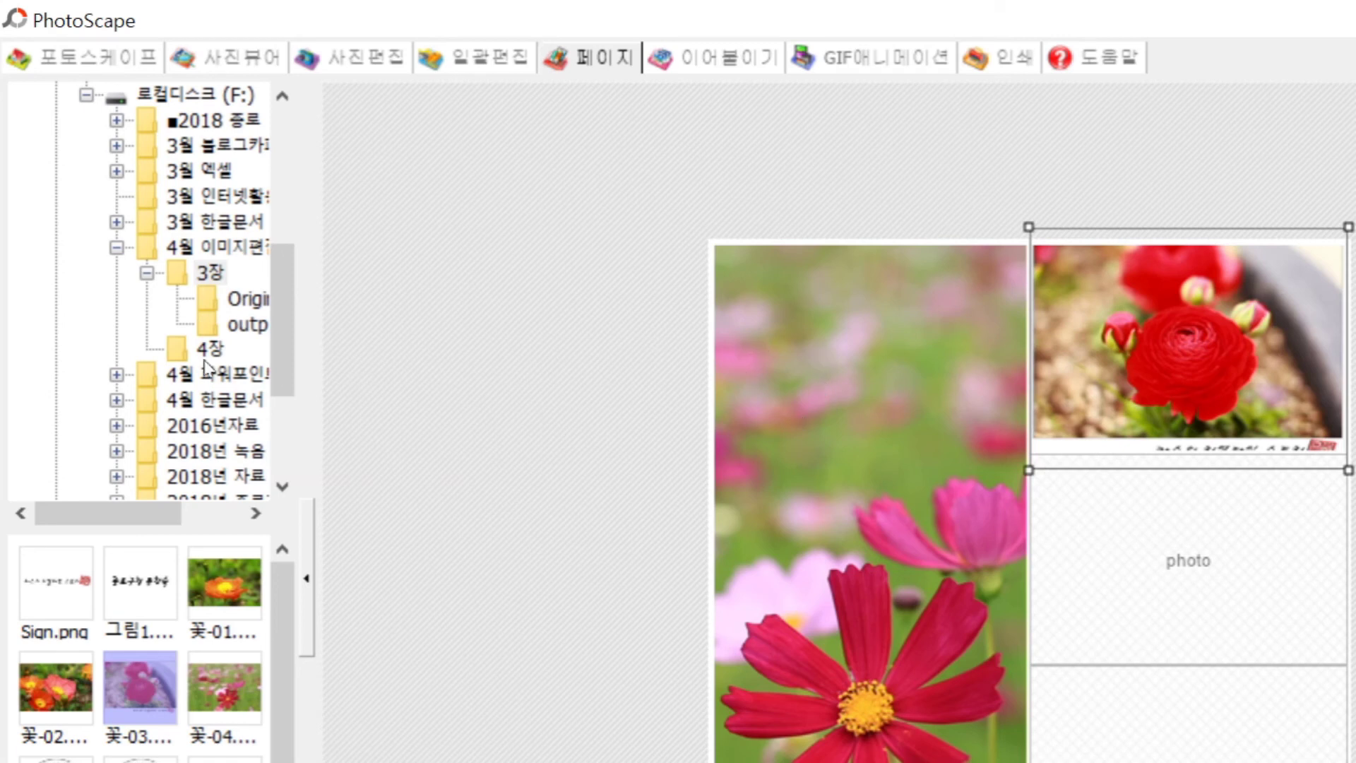
left_click_drag(224, 583, 749, 368)
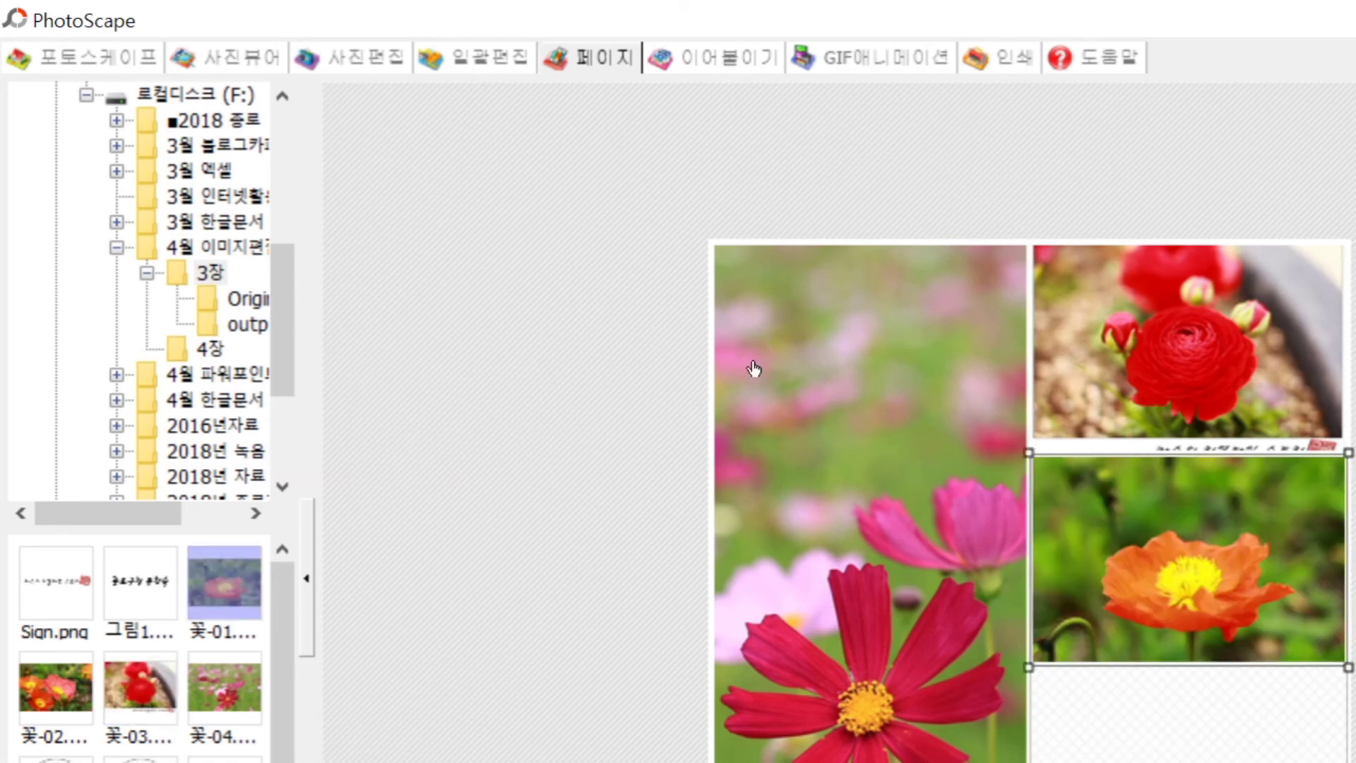
left_click_drag(55, 687, 777, 526)
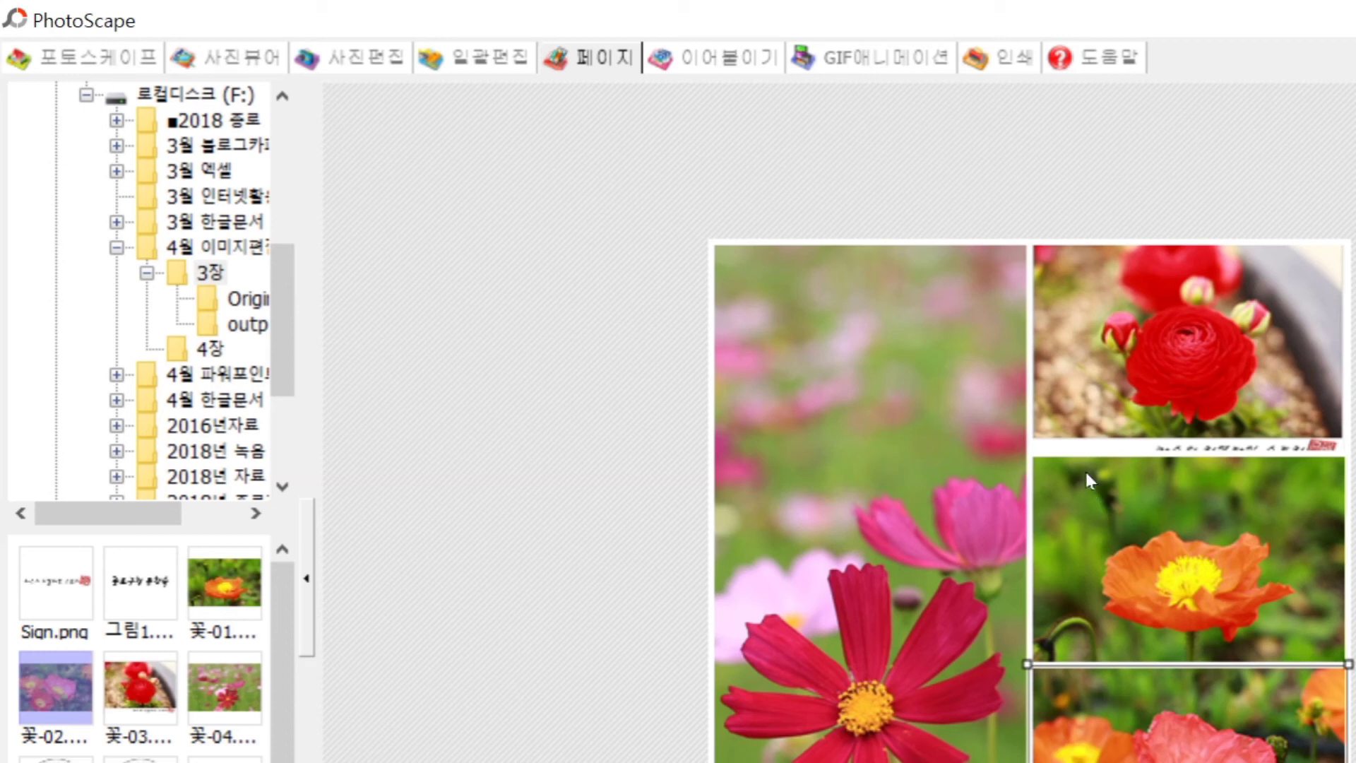
Step: Try a much larger page size, and settle on one slightly larger than the original
scroll(1086, 469, "up", 3)
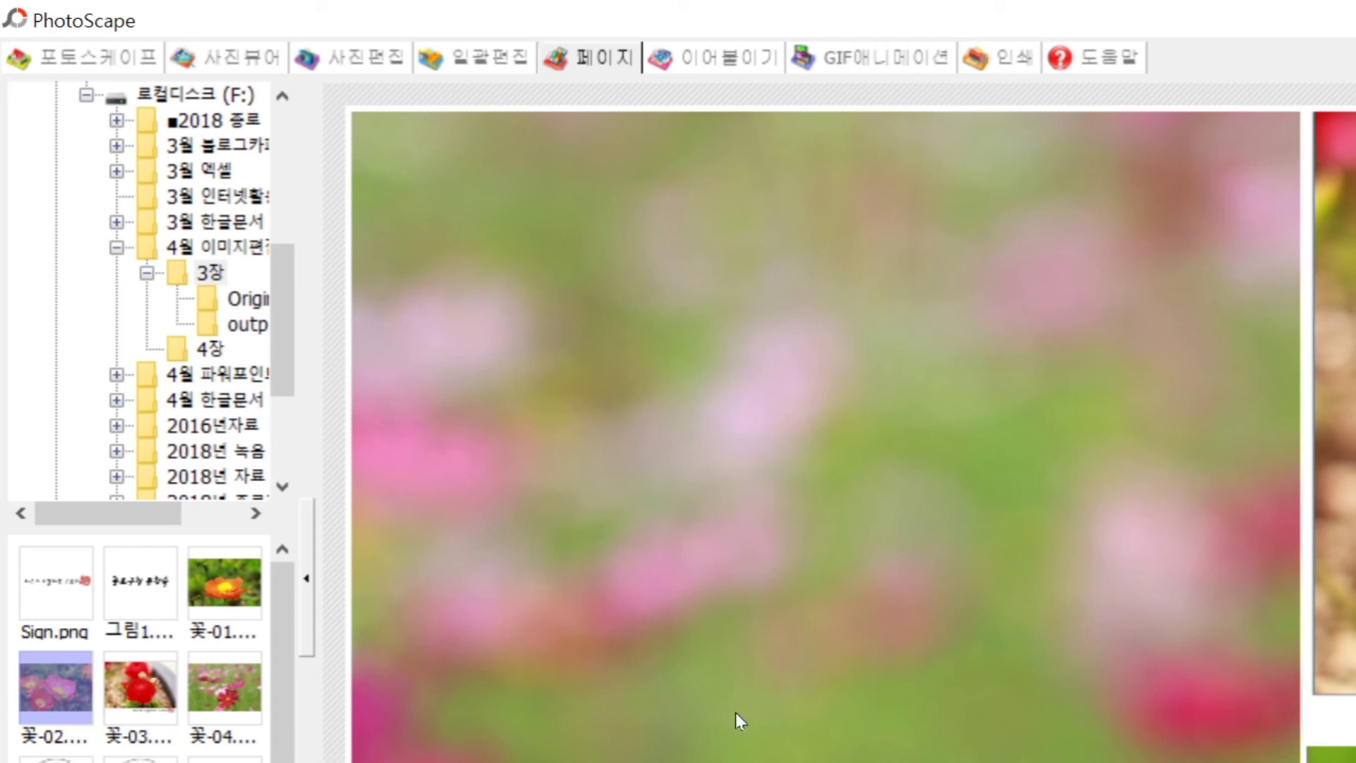
scroll(740, 706, "down", 3)
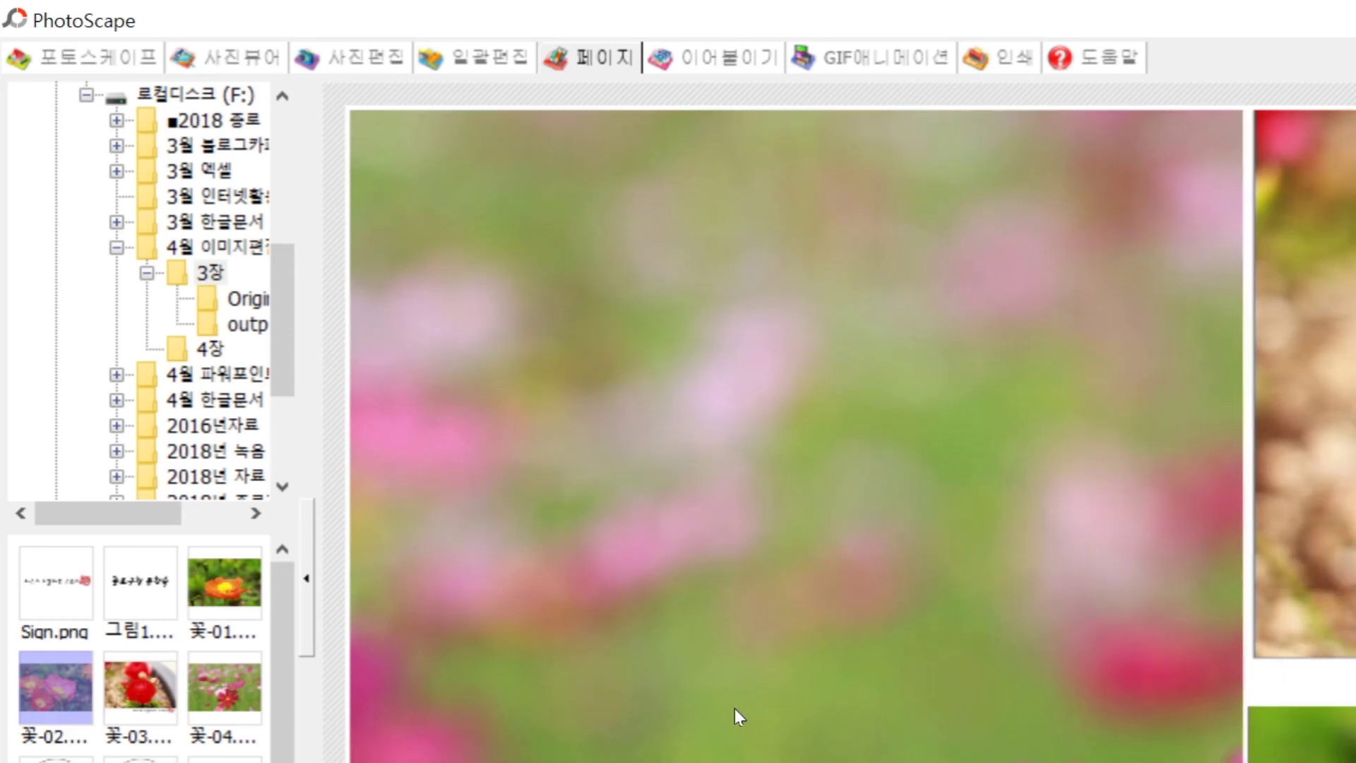
scroll(725, 705, "down", 4)
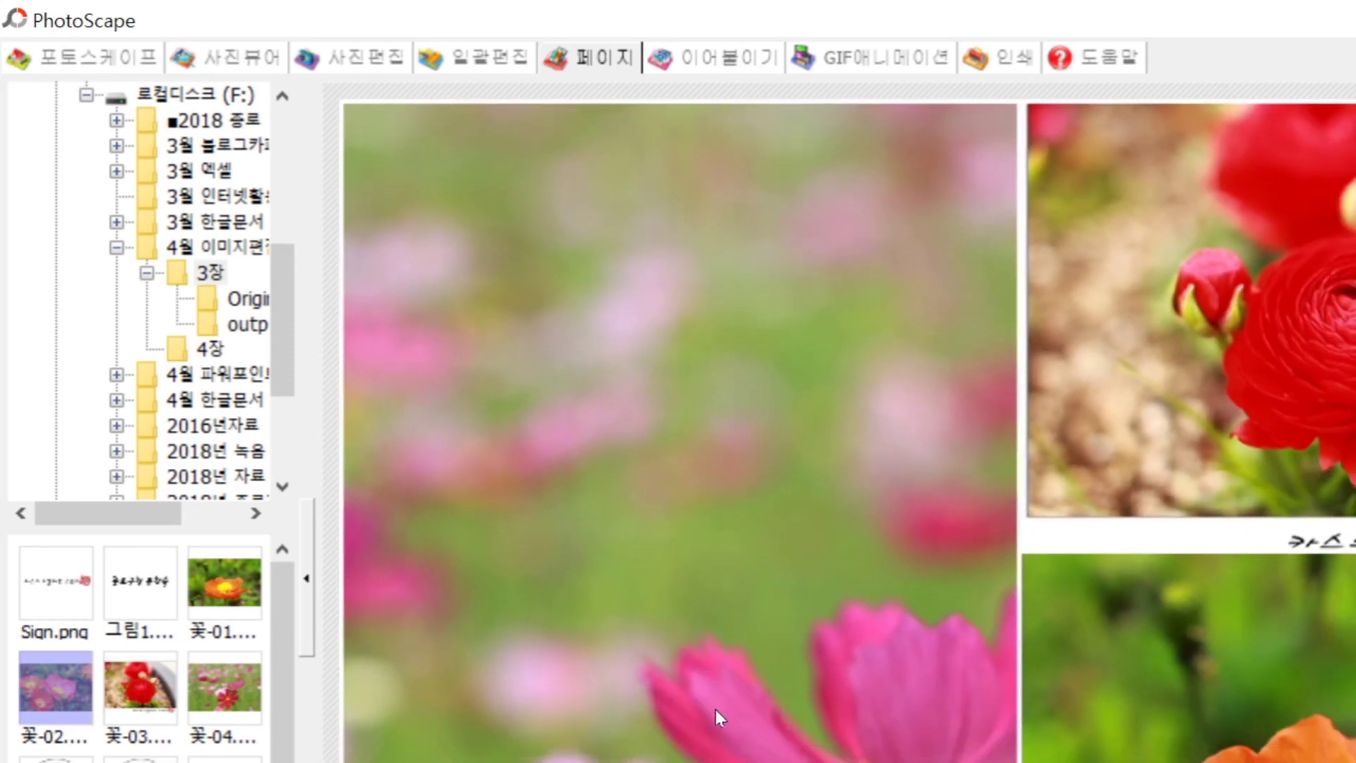
scroll(699, 714, "down", 4)
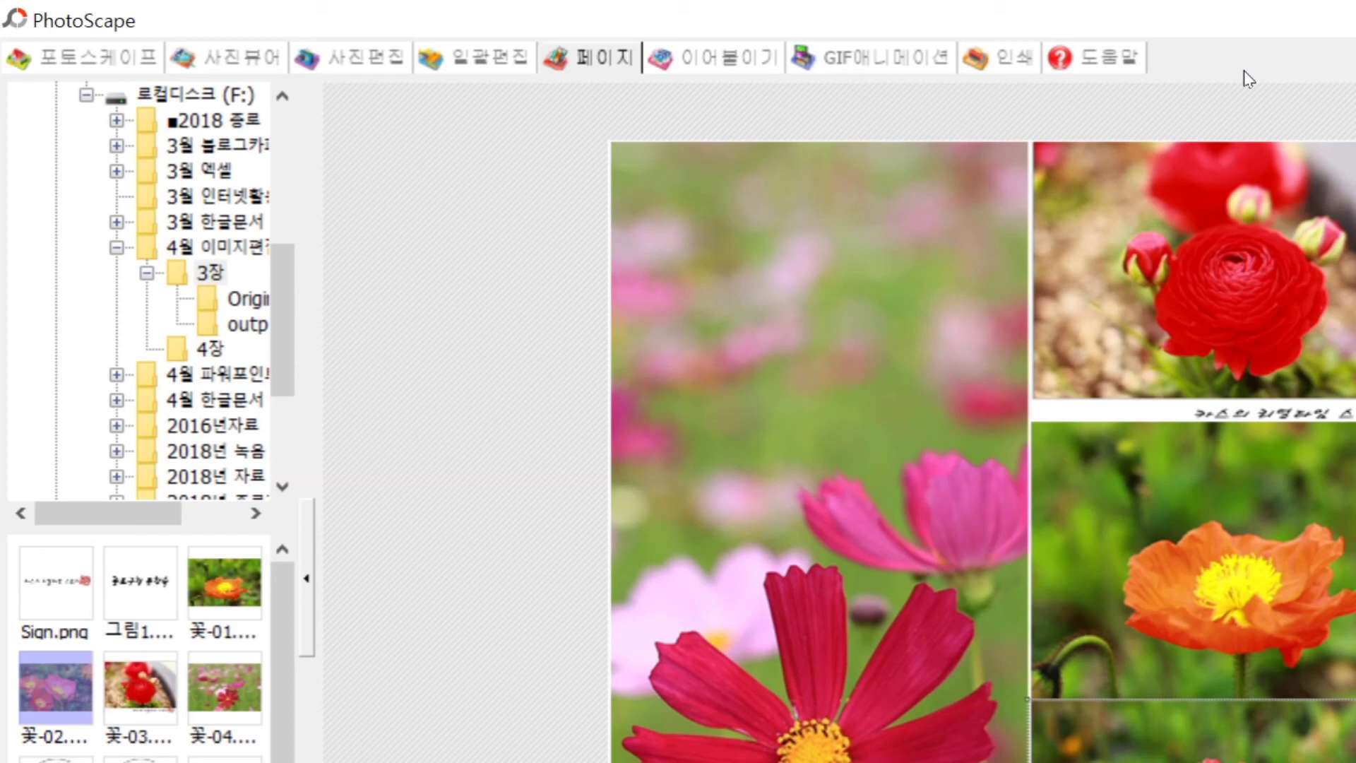
Step: Save the page in the 3장 folder as a JPEG named 꽃모음 at quality 100
key("ctrl+s")
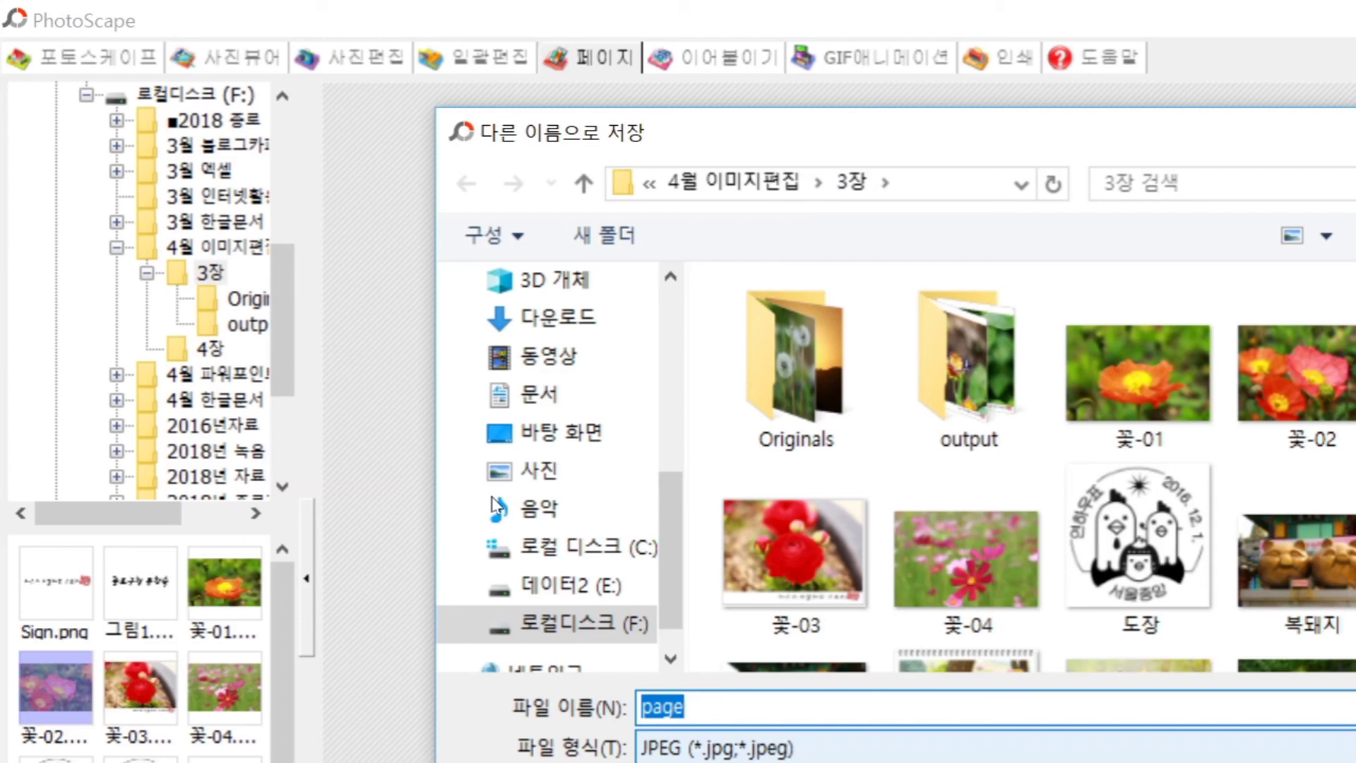
type("꽃모음")
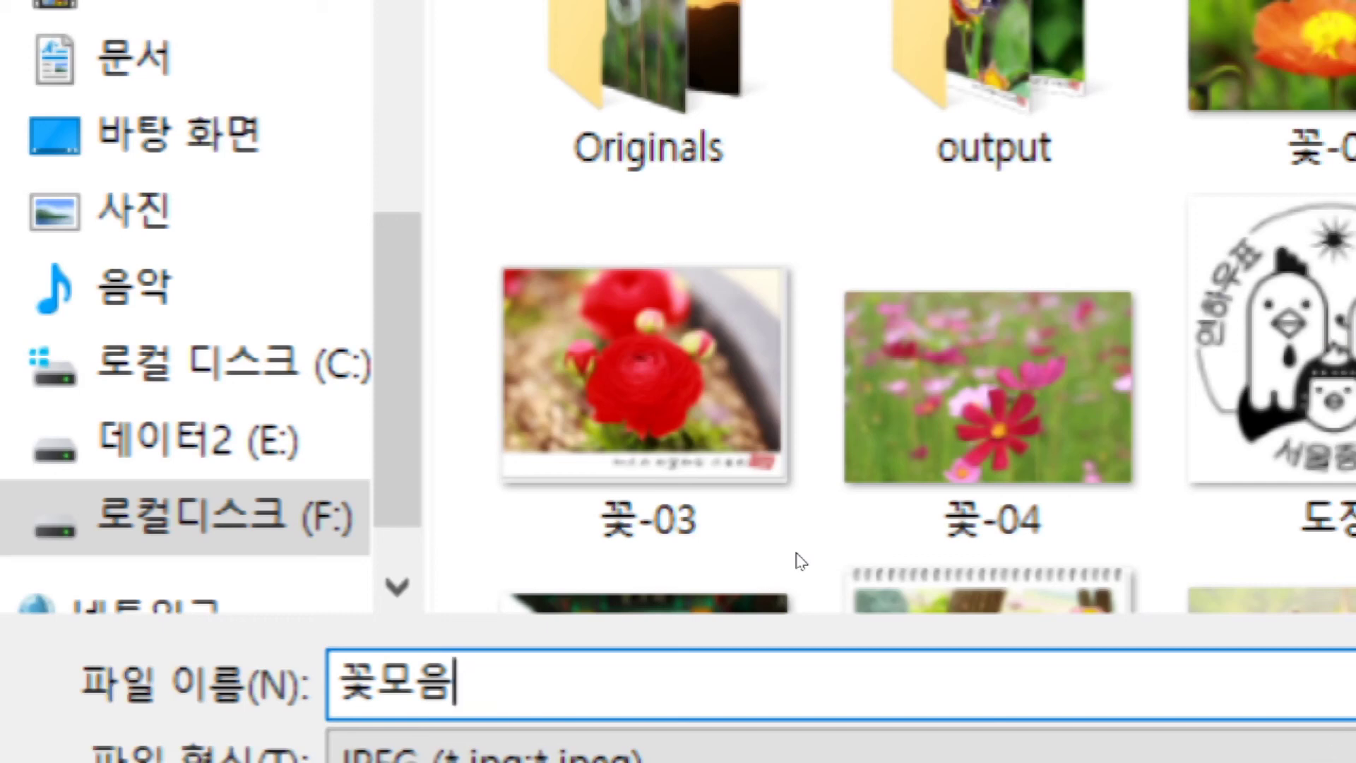
key("Return")
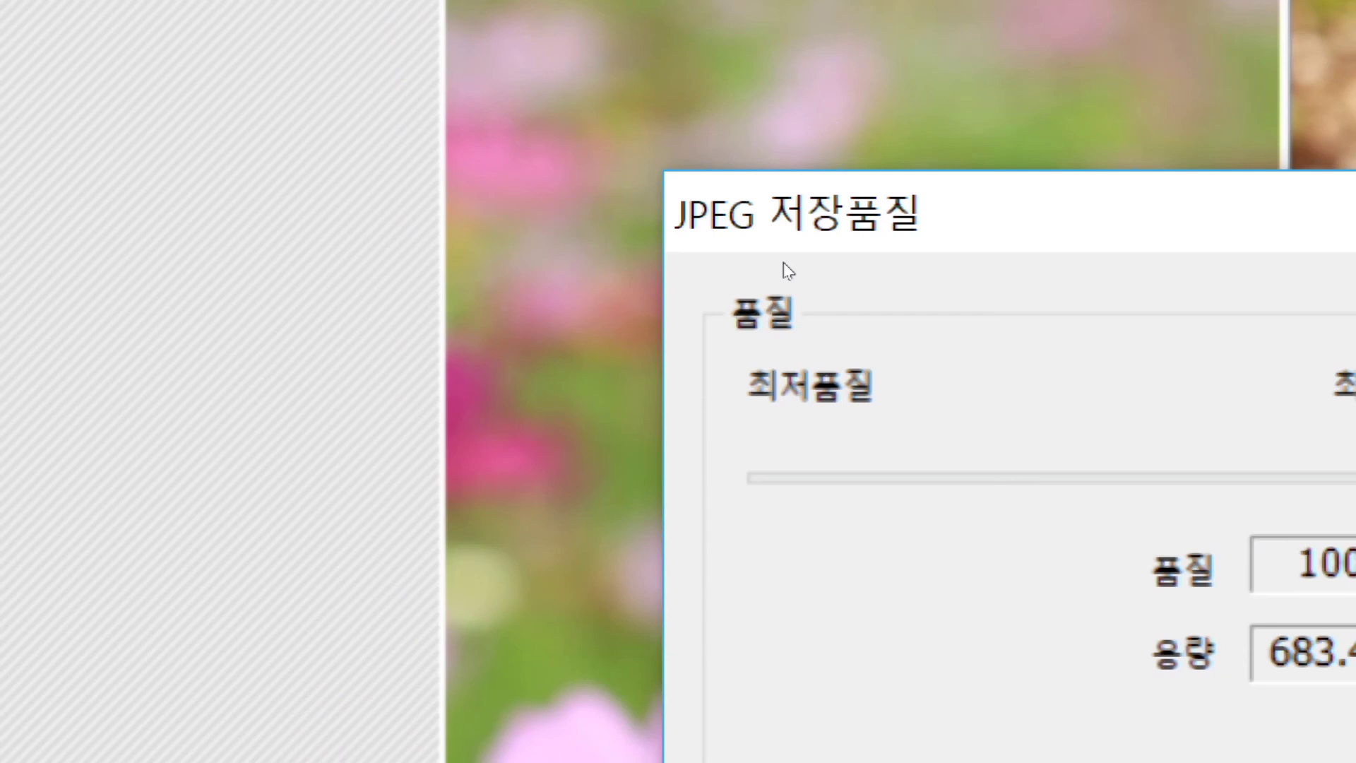
key("Return")
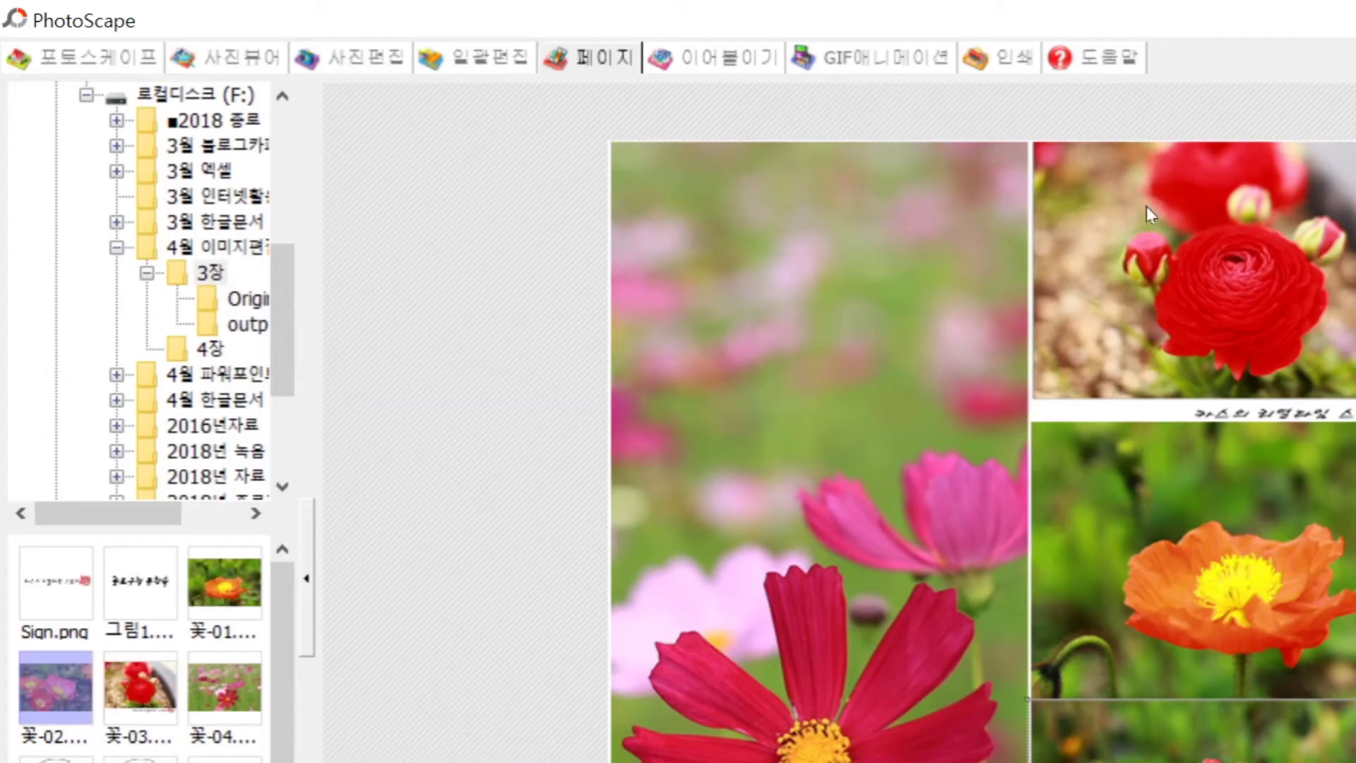
Step: Switch to the 이어붙이기 (combine) feature and expand drive F in its folder tree
left_click(487, 43)
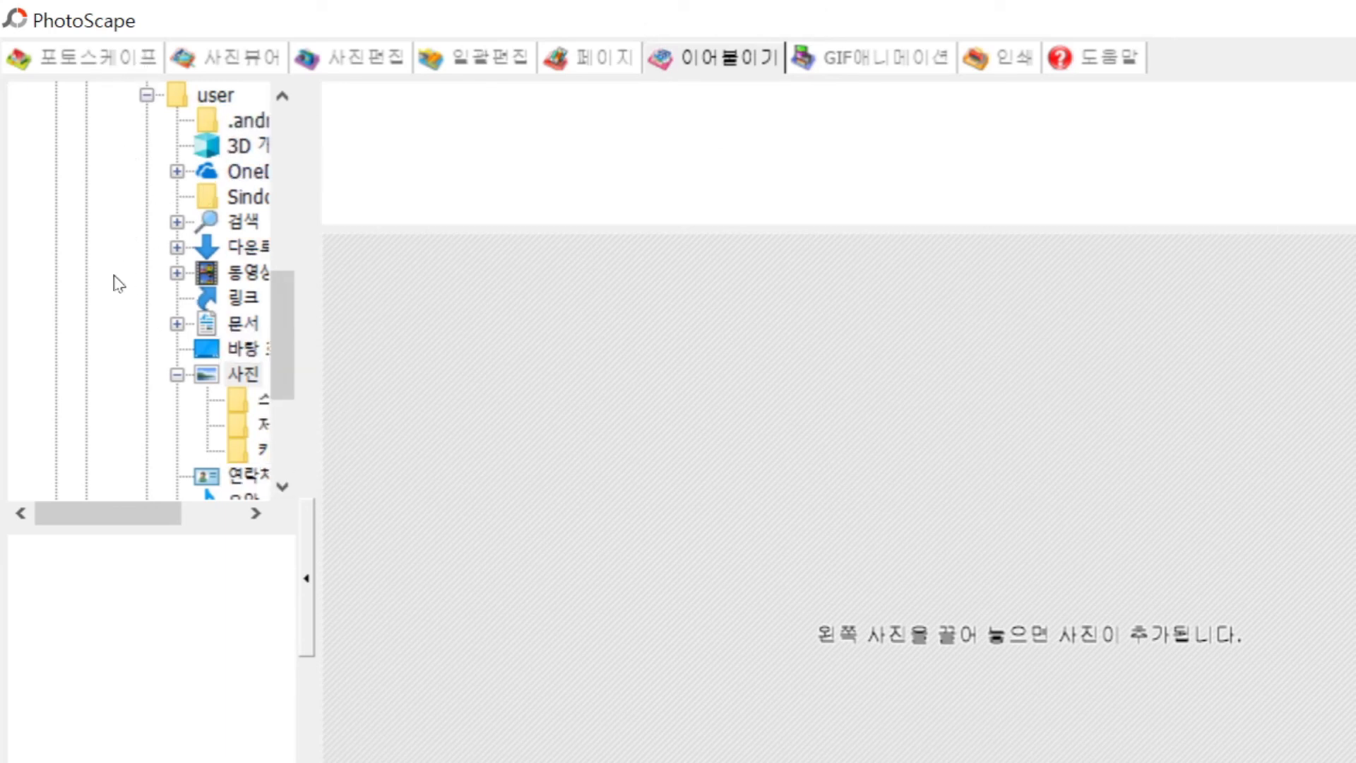
key("Left")
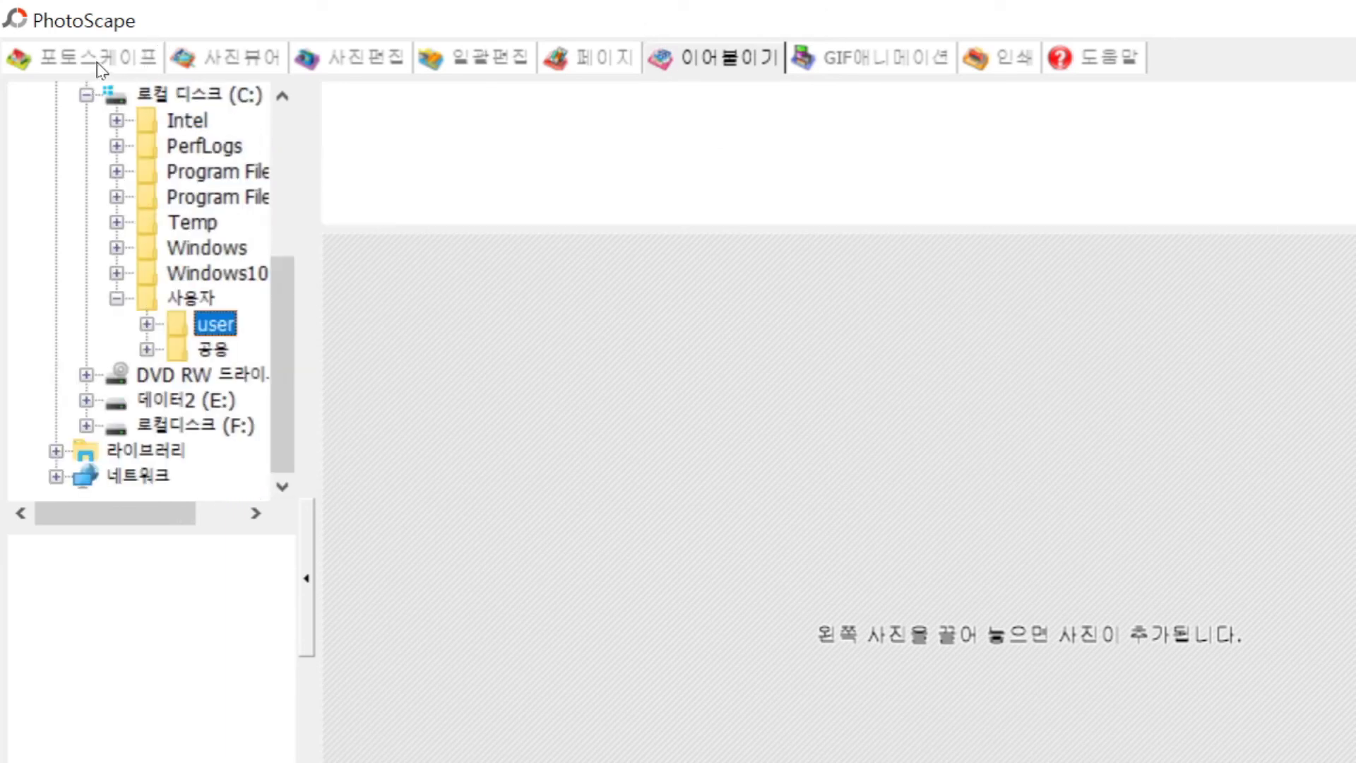
key("Left")
key("Left")
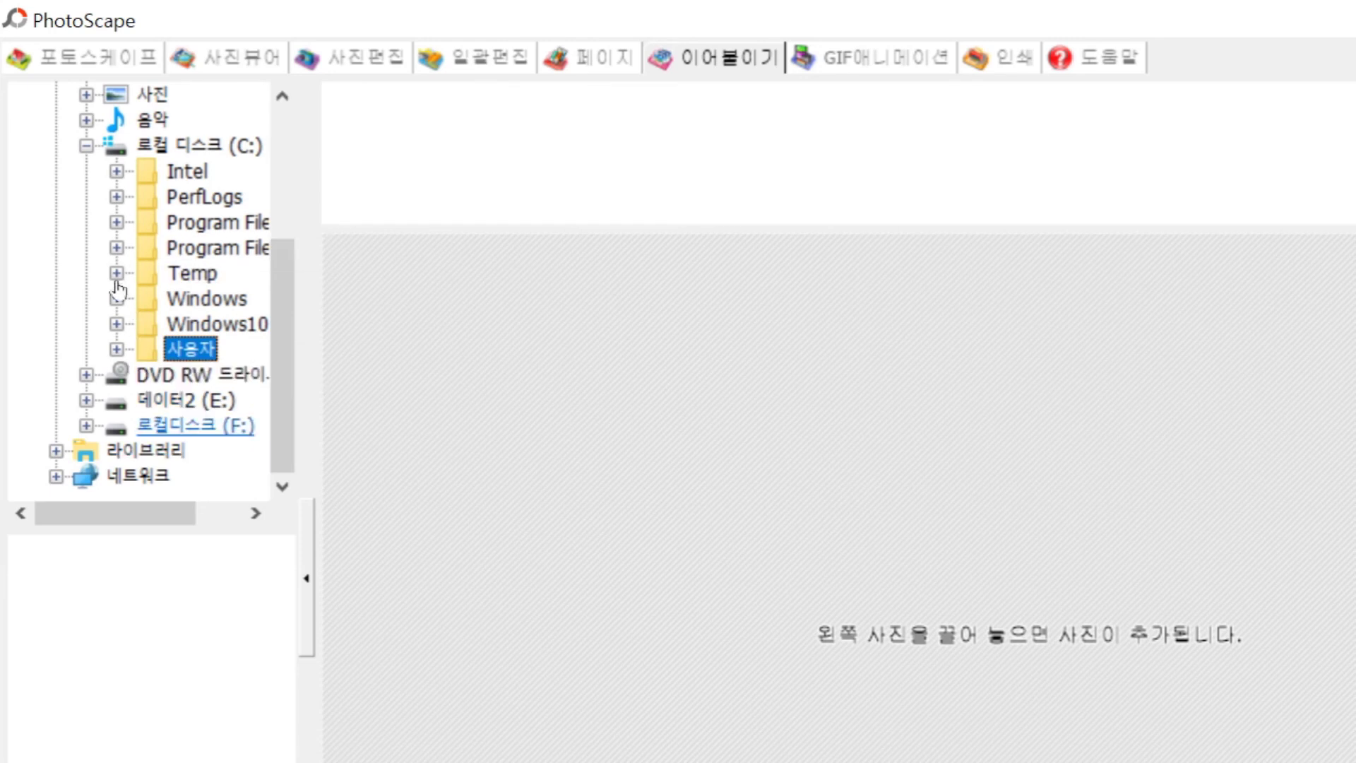
key("Down")
key("Down")
key("Down")
key("Right")
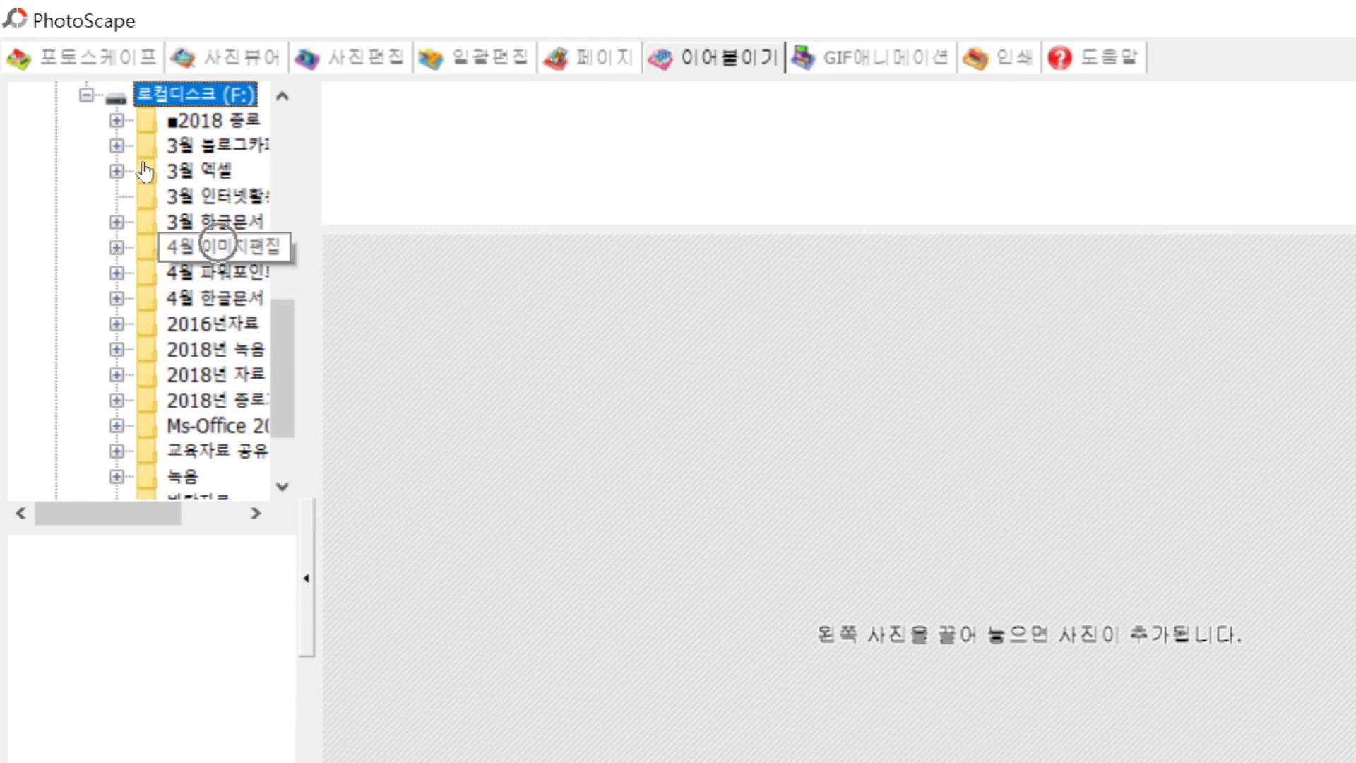
Step: Open the 3장 folder inside 4월 이미지편집 to list its photos for combining
key("Down")
key("Down")
key("Down")
key("Down")
key("Down")
key("Down")
key("Right")
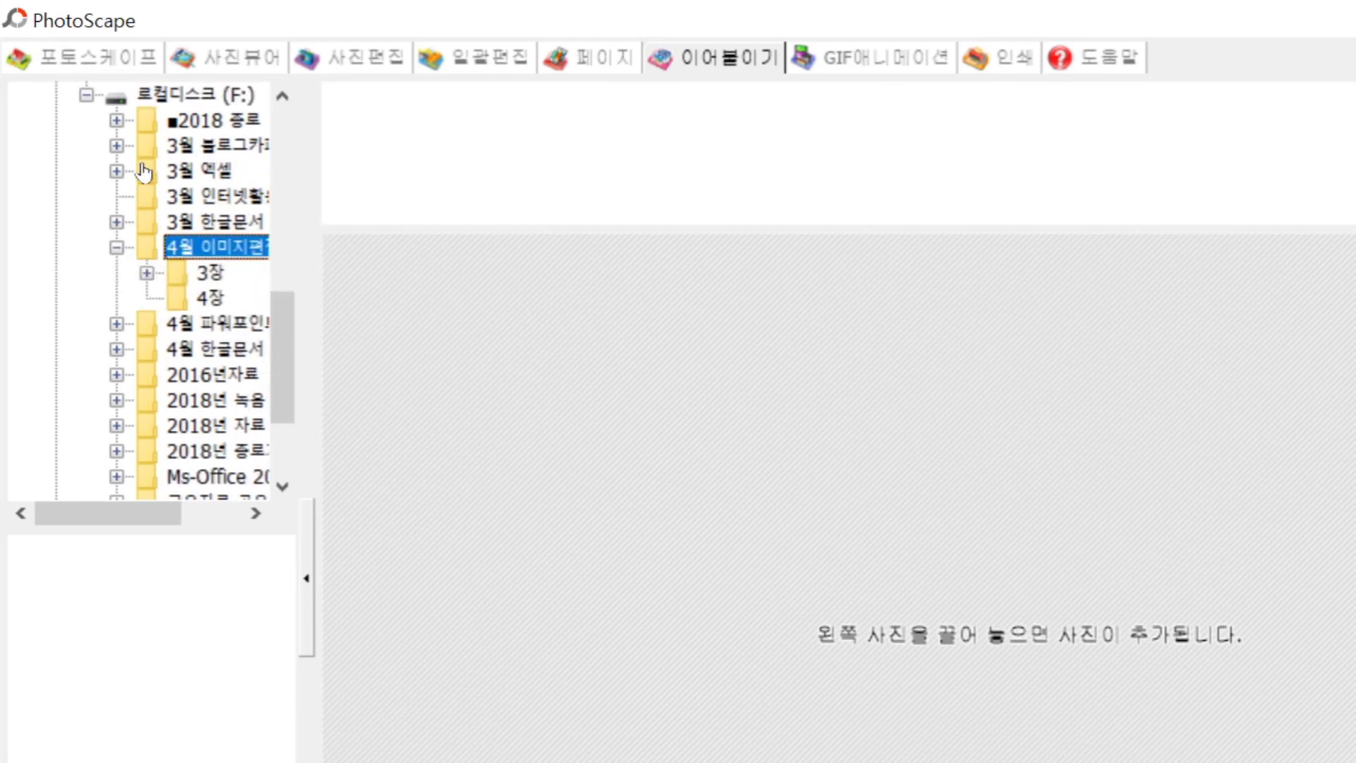
key("Down")
key("Right")
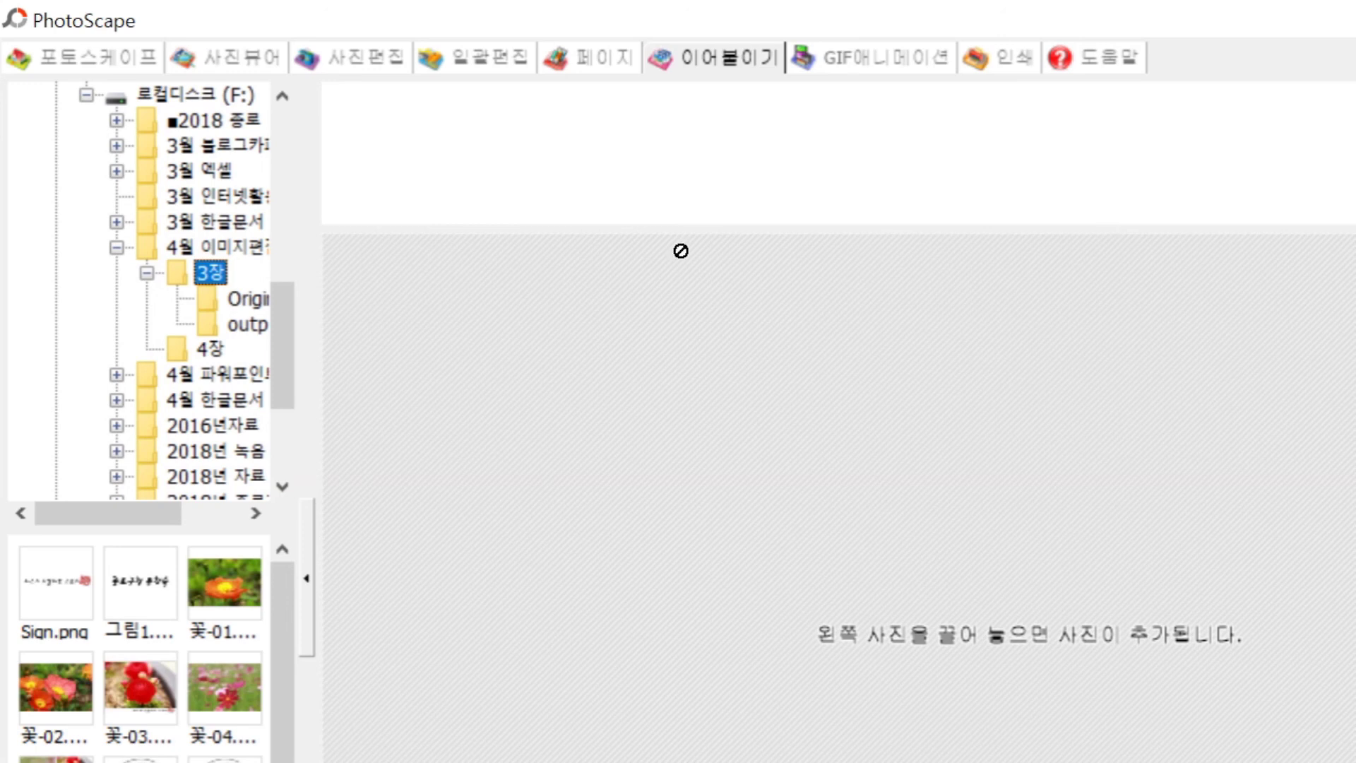
Step: Add the garden sign, stone water basin, dandelion and butterfly photos to the combine list in that order
scroll(188, 549, "down", 1)
scroll(192, 515, "down", 1)
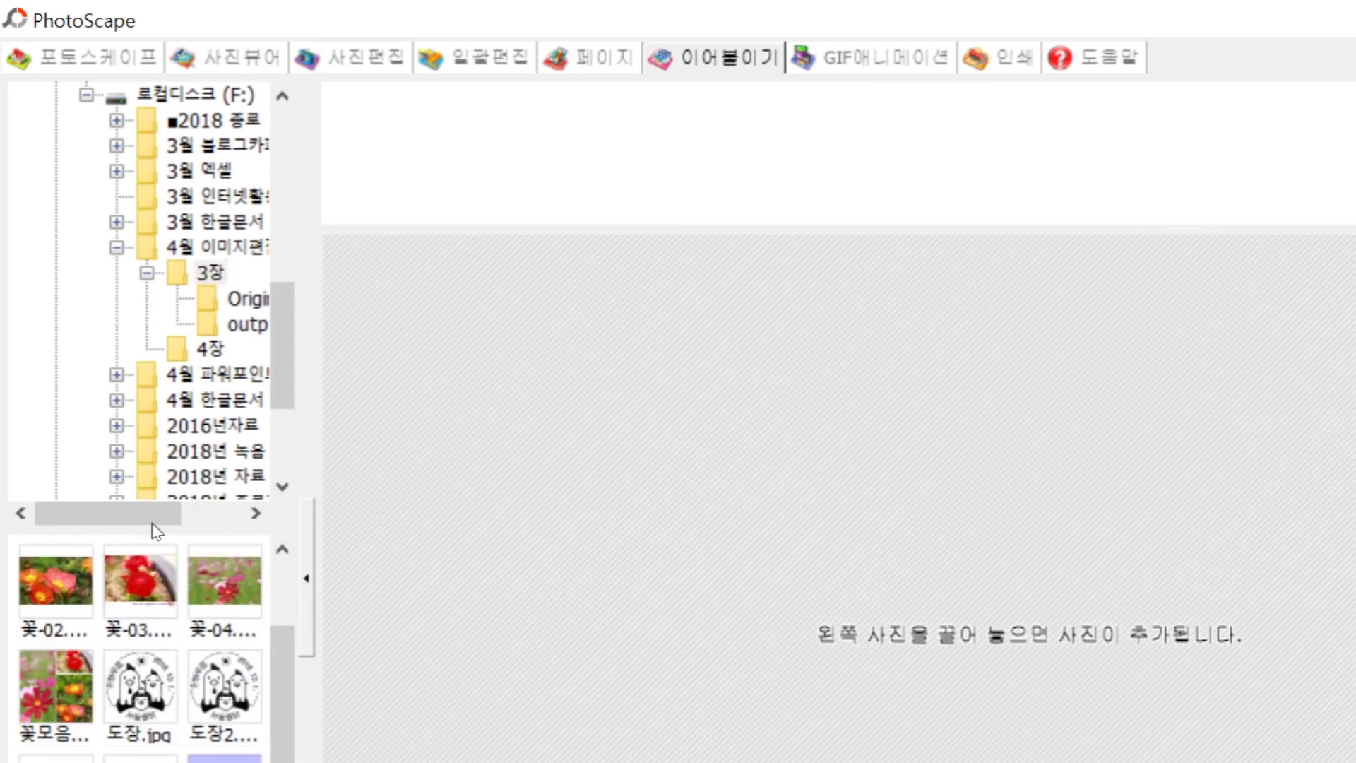
left_click_drag(156, 531, 385, 145)
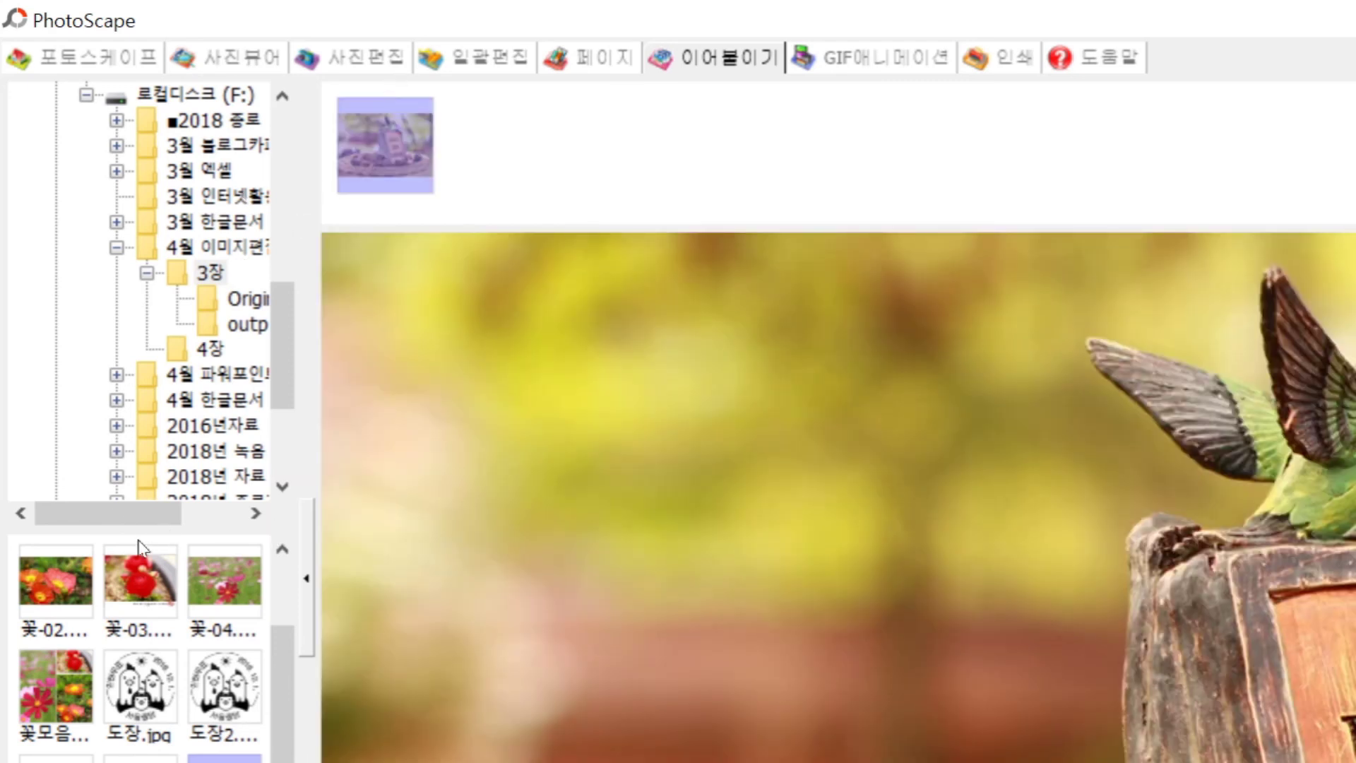
scroll(55, 631, "down", 1)
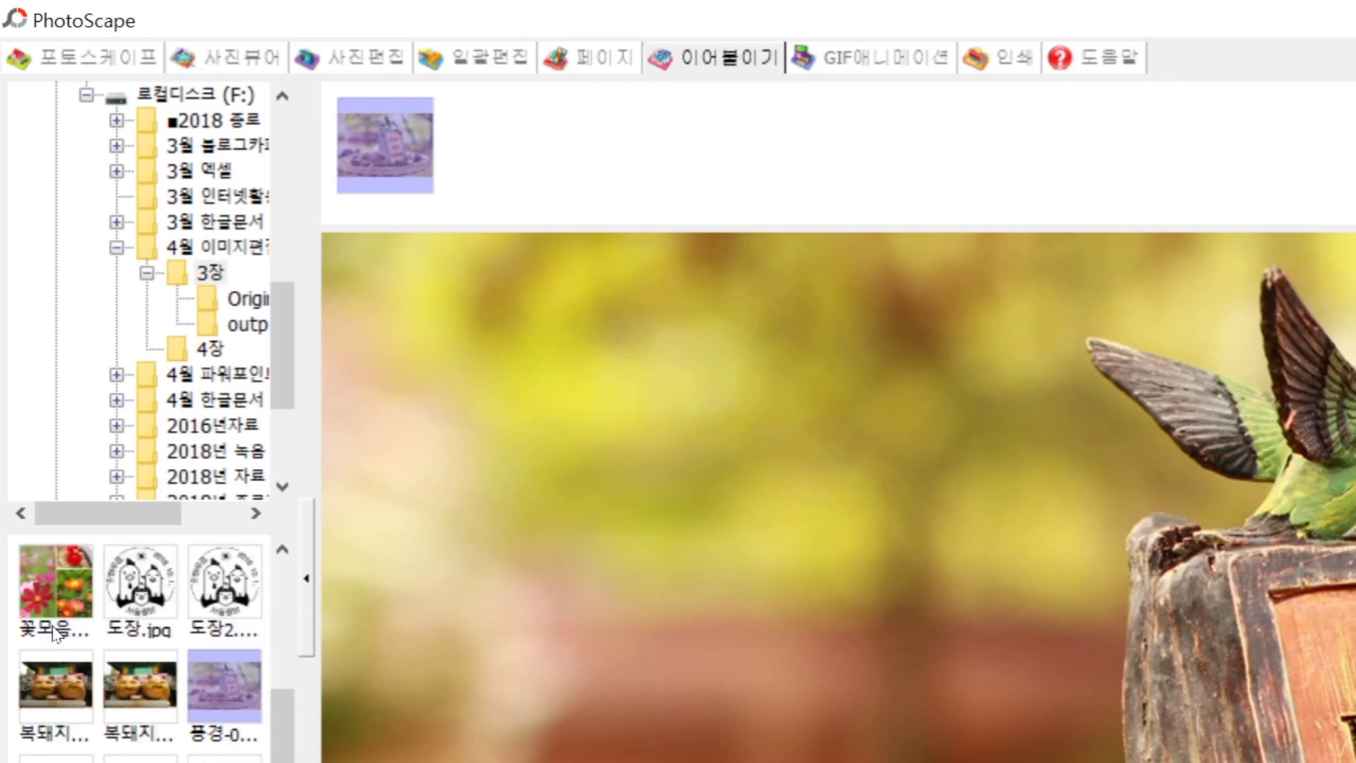
scroll(53, 625, "down", 1)
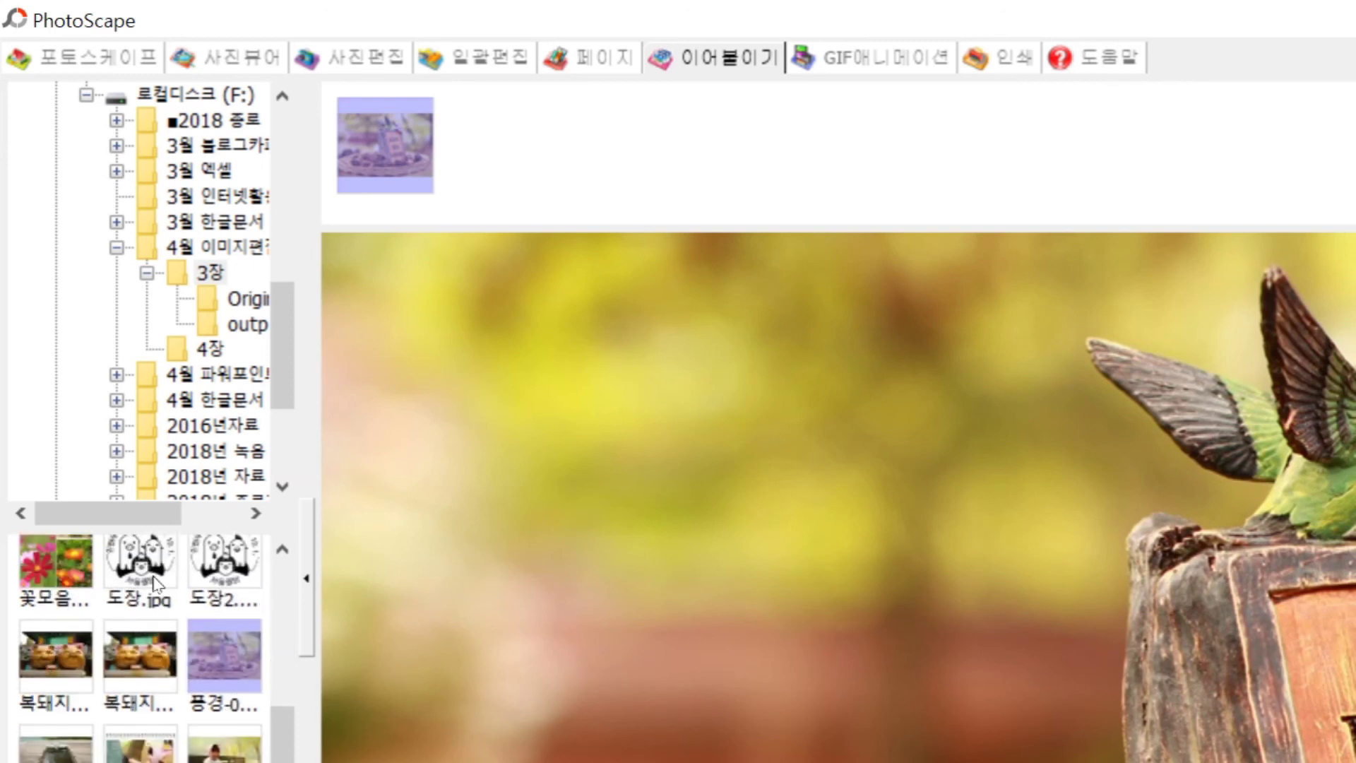
left_click_drag(56, 741, 636, 103)
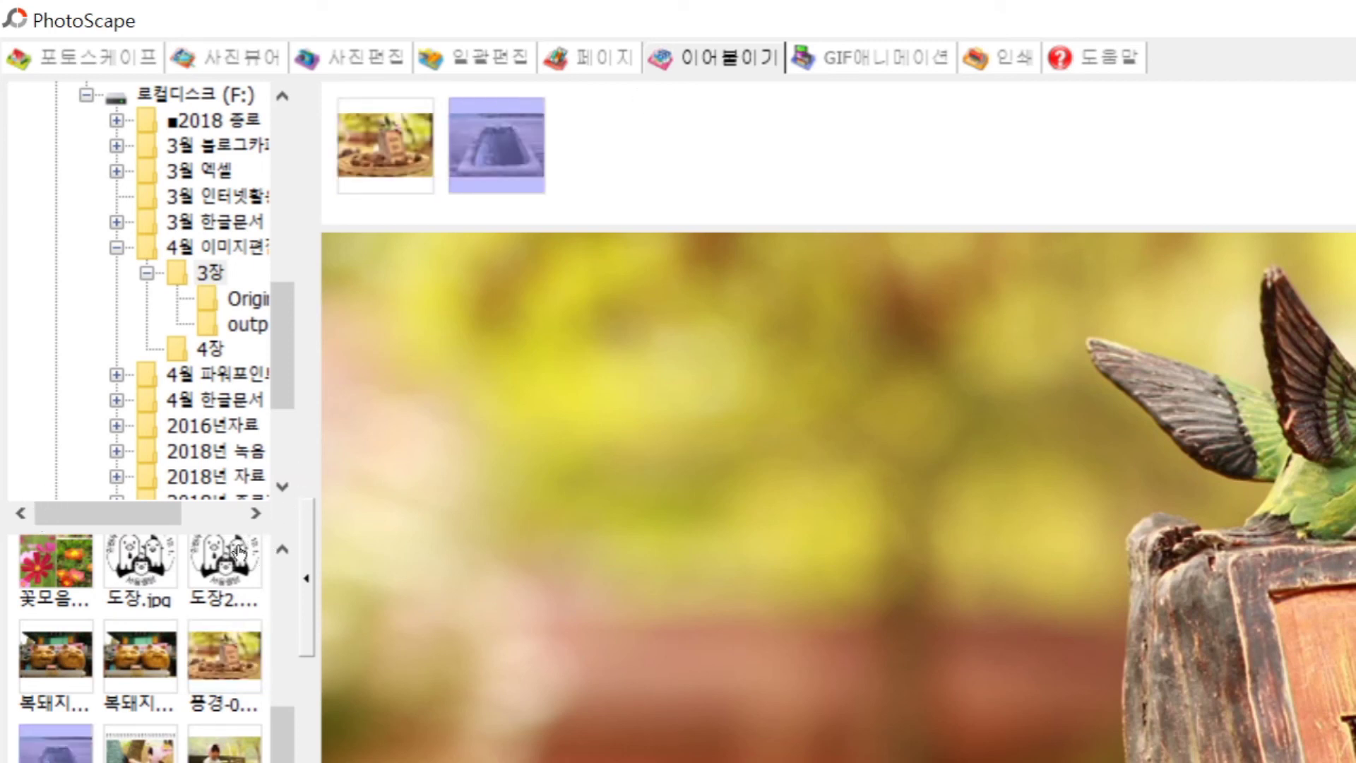
left_click_drag(155, 589, 386, 215)
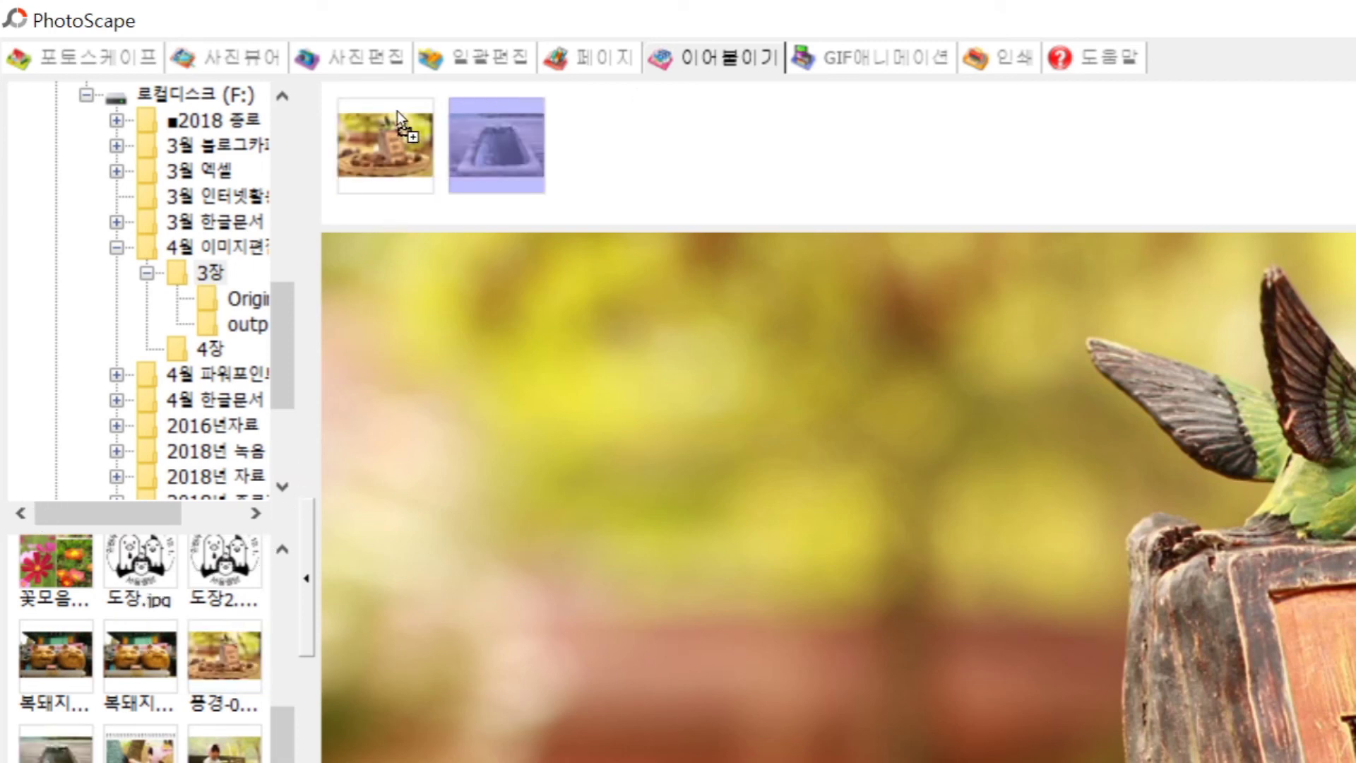
left_click_drag(397, 112, 398, 113)
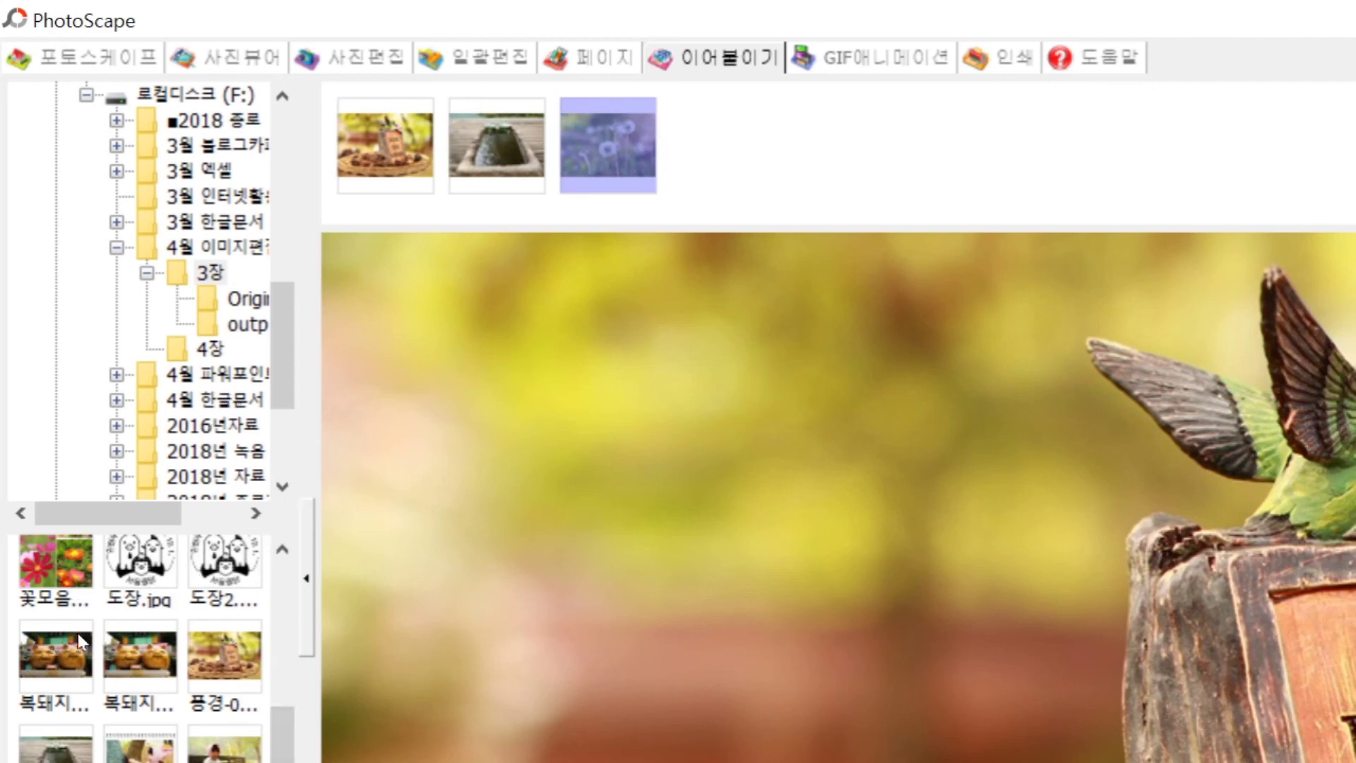
left_click_drag(110, 651, 508, 99)
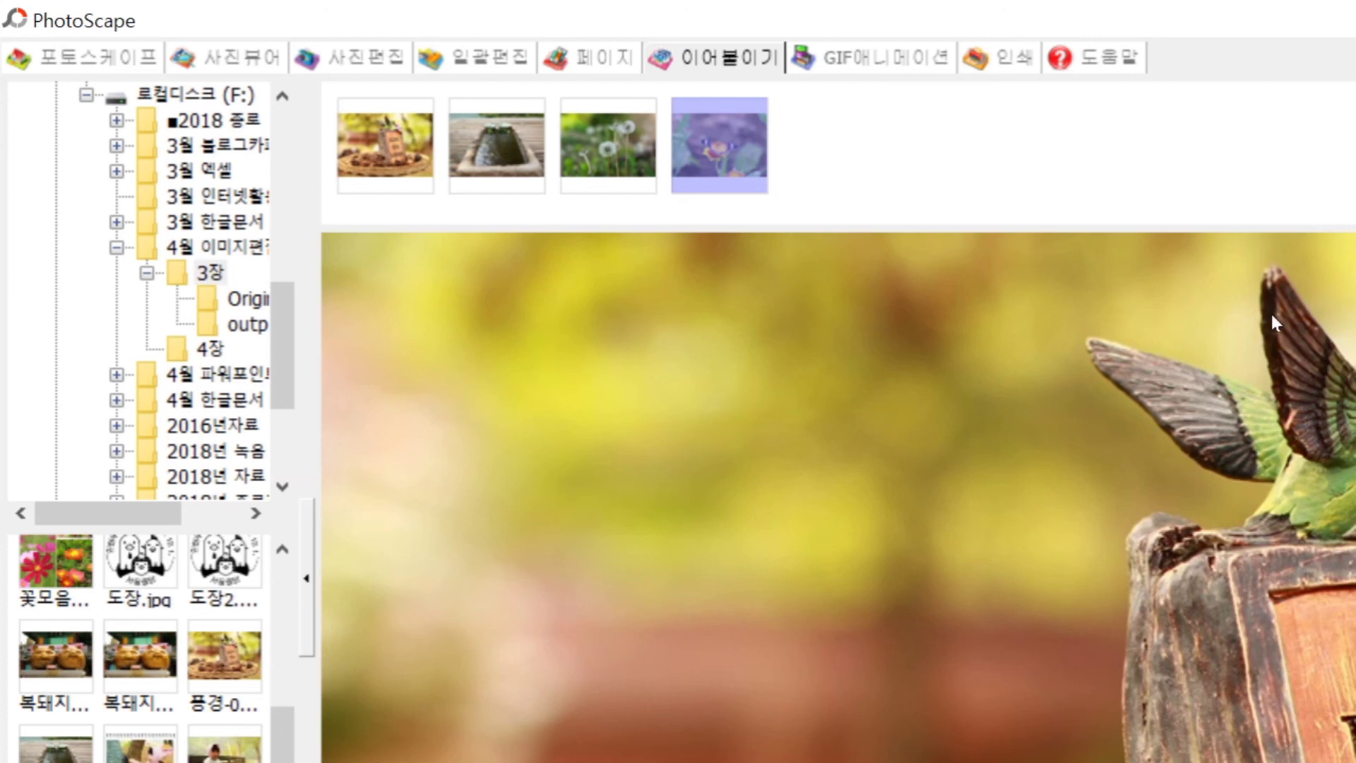
Step: Reduce the size of the combined photos, trying several sizes before settling on one
scroll(1270, 311, "down", 5)
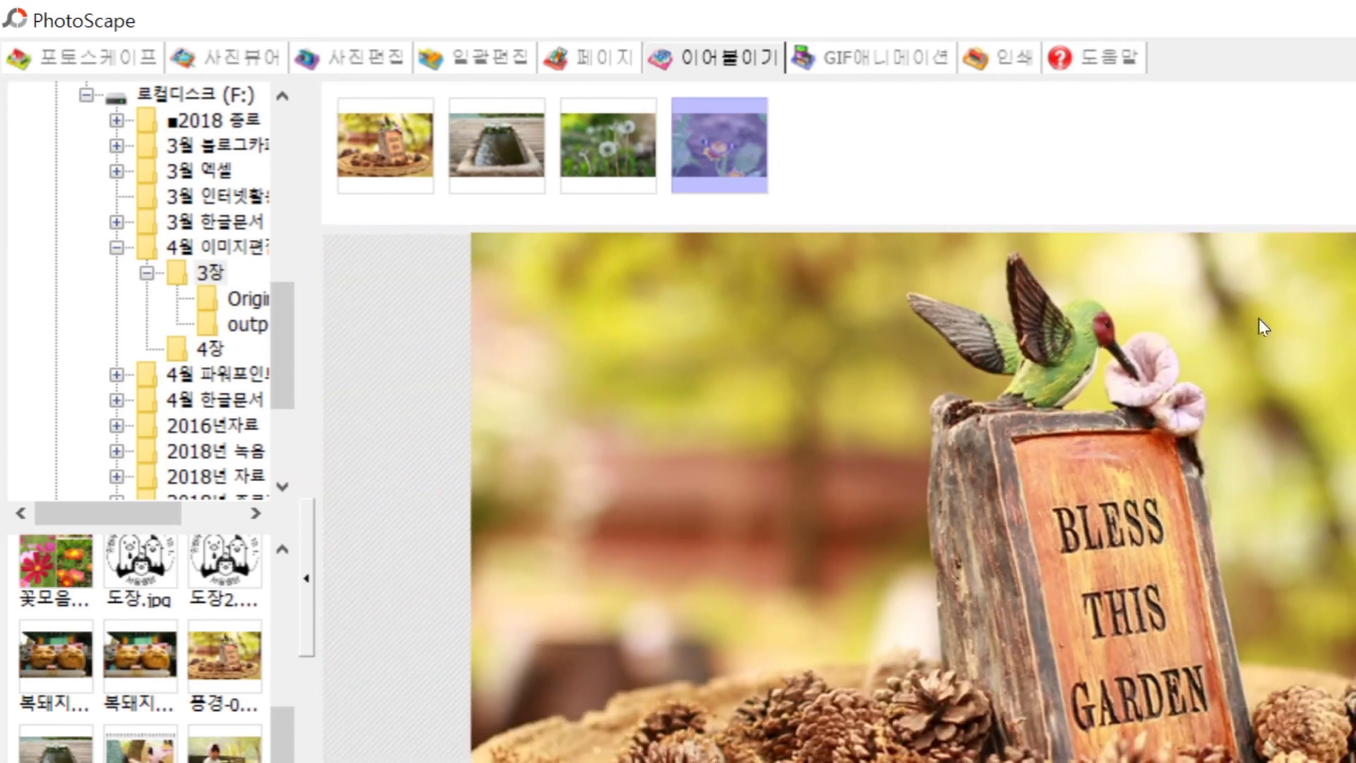
scroll(1258, 318, "down", 4)
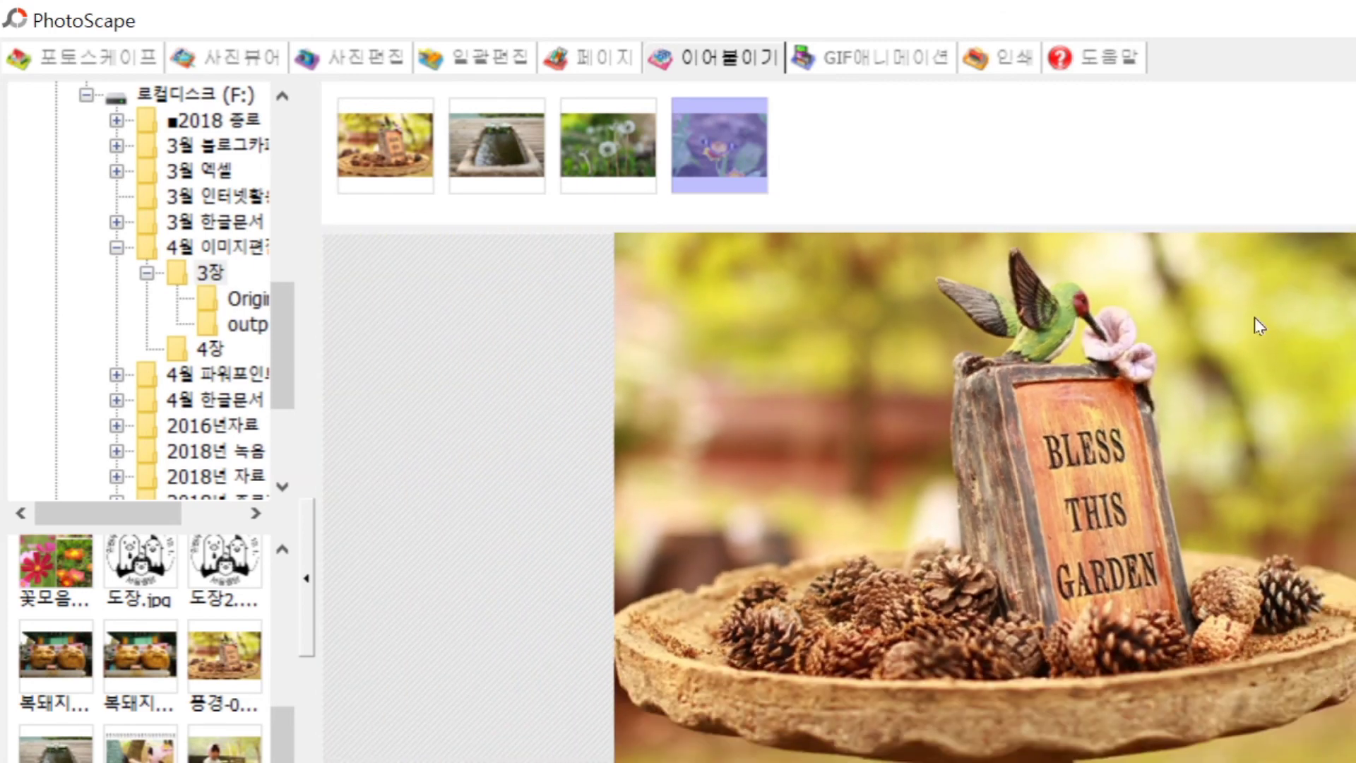
scroll(1254, 317, "up", 1)
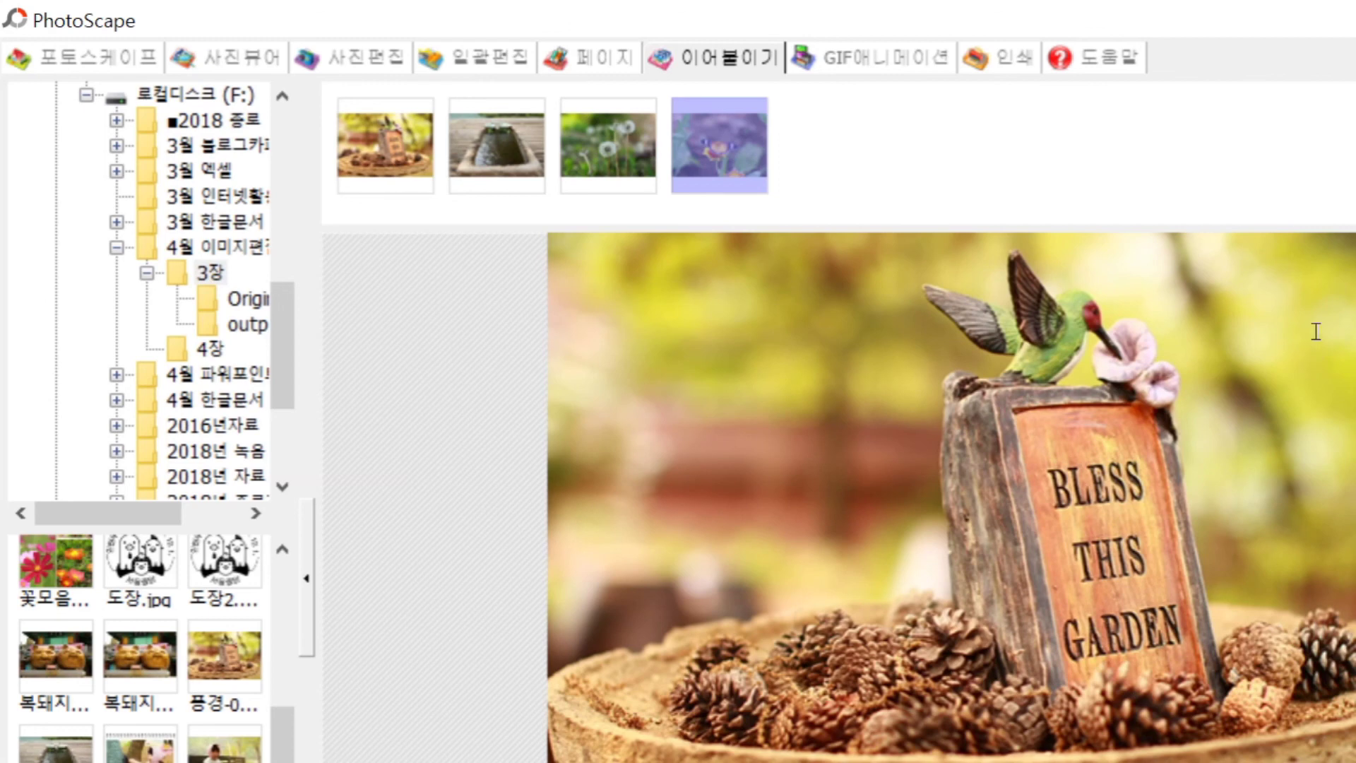
scroll(1342, 332, "down", 5)
scroll(1352, 336, "up", 5)
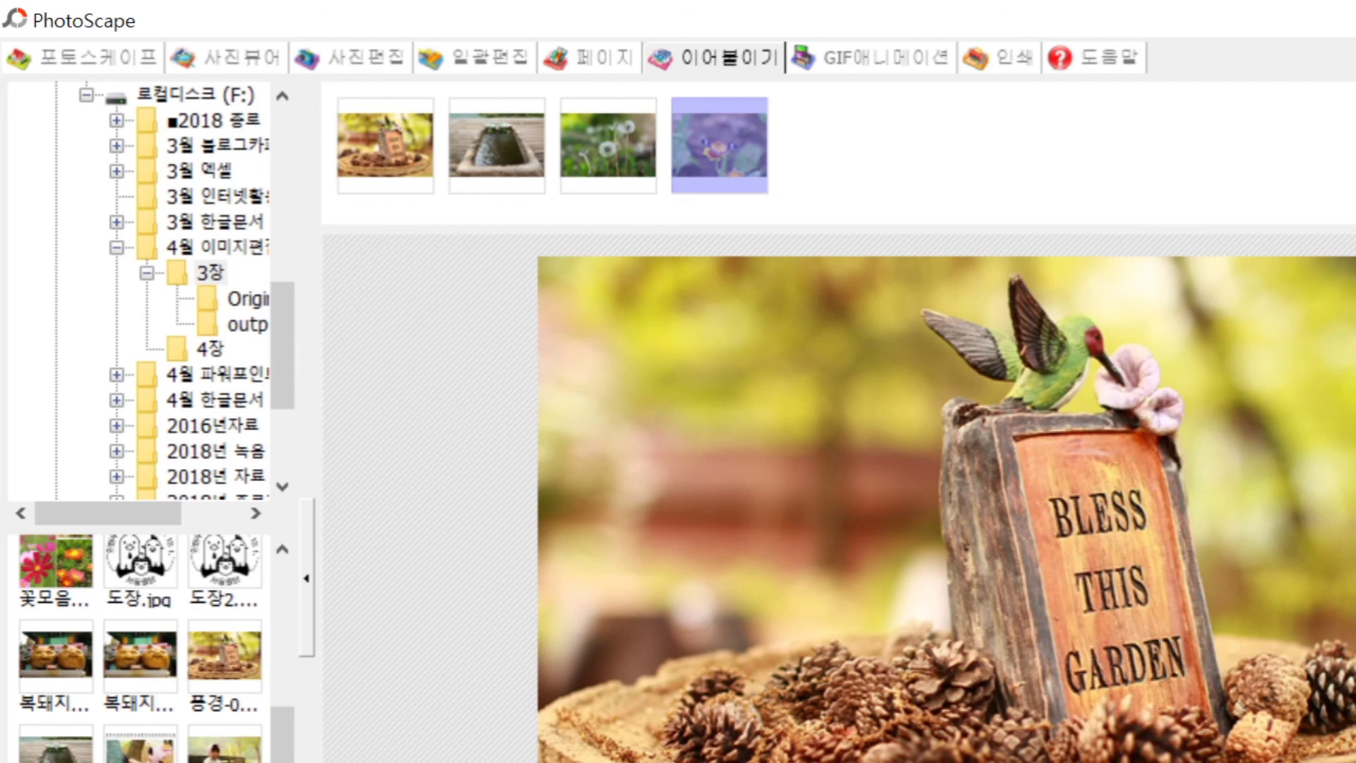
Step: Apply a thin black frame with rounded corners to the combined photos and check it down to the butterfly photo
left_click(1337, 368)
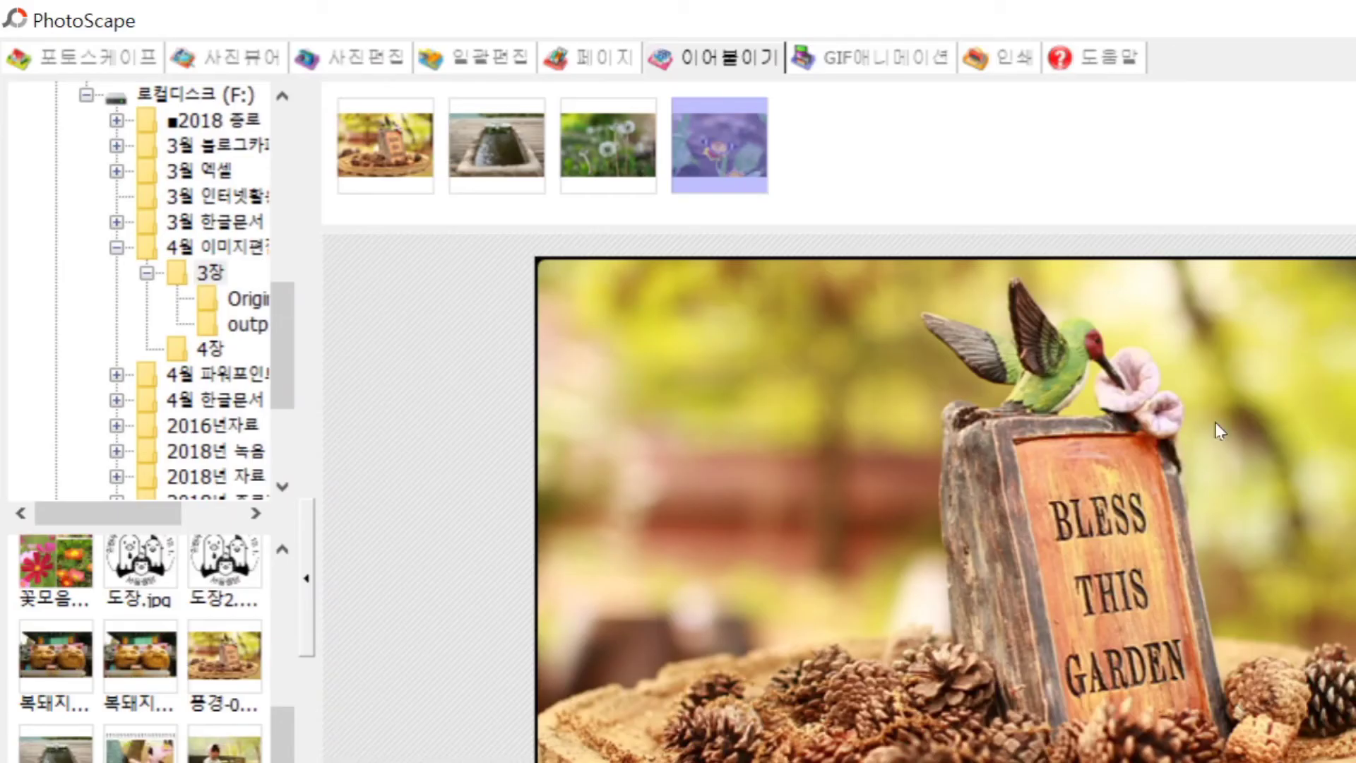
scroll(1143, 459, "down", 10)
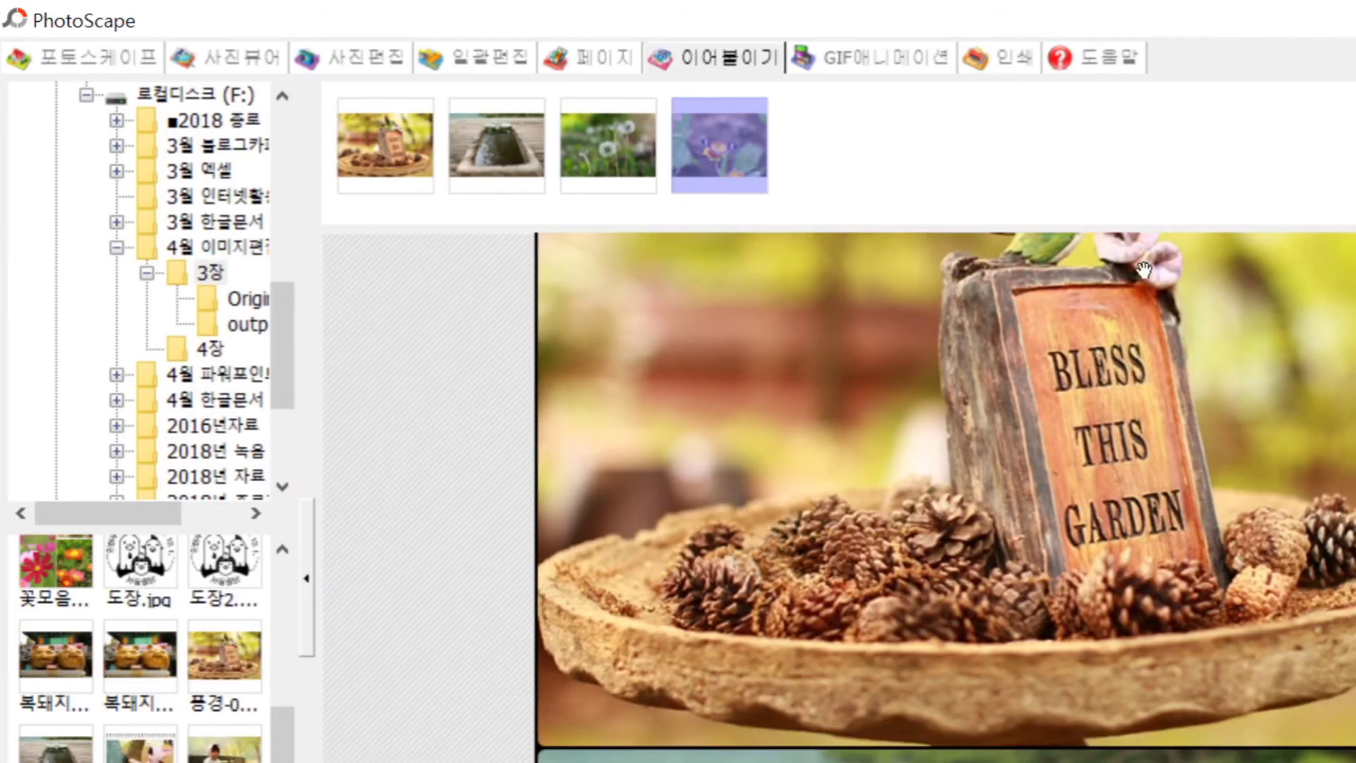
scroll(1135, 548, "down", 8)
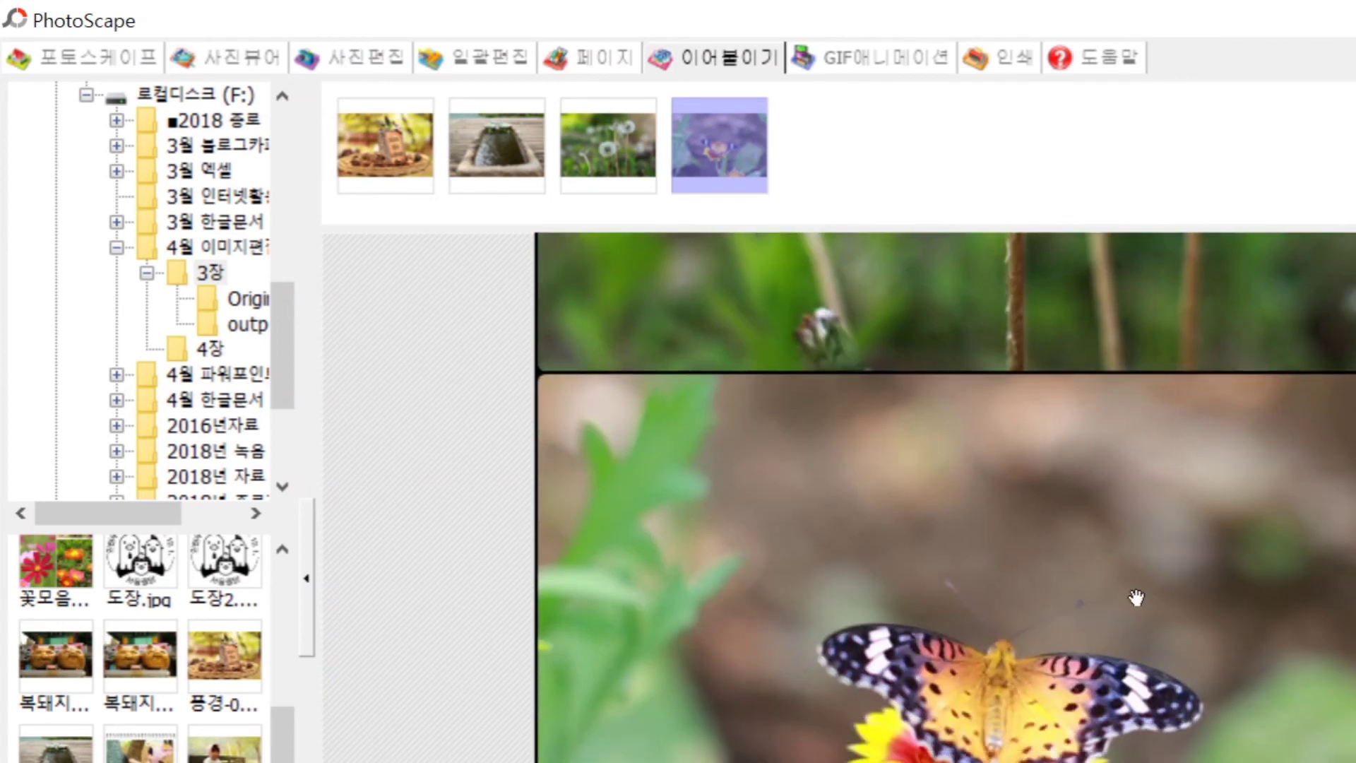